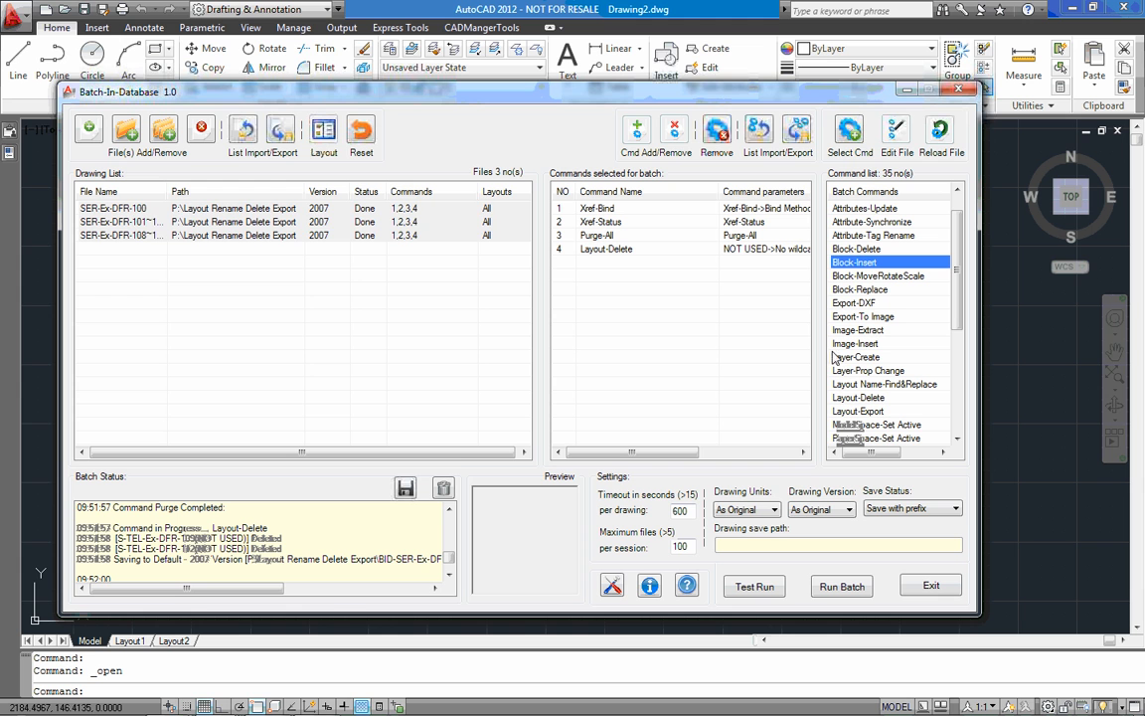
Clear all files from the drawing list and all commands from the batch selection
{"action": "right_click", "coordinate": [287, 296]}
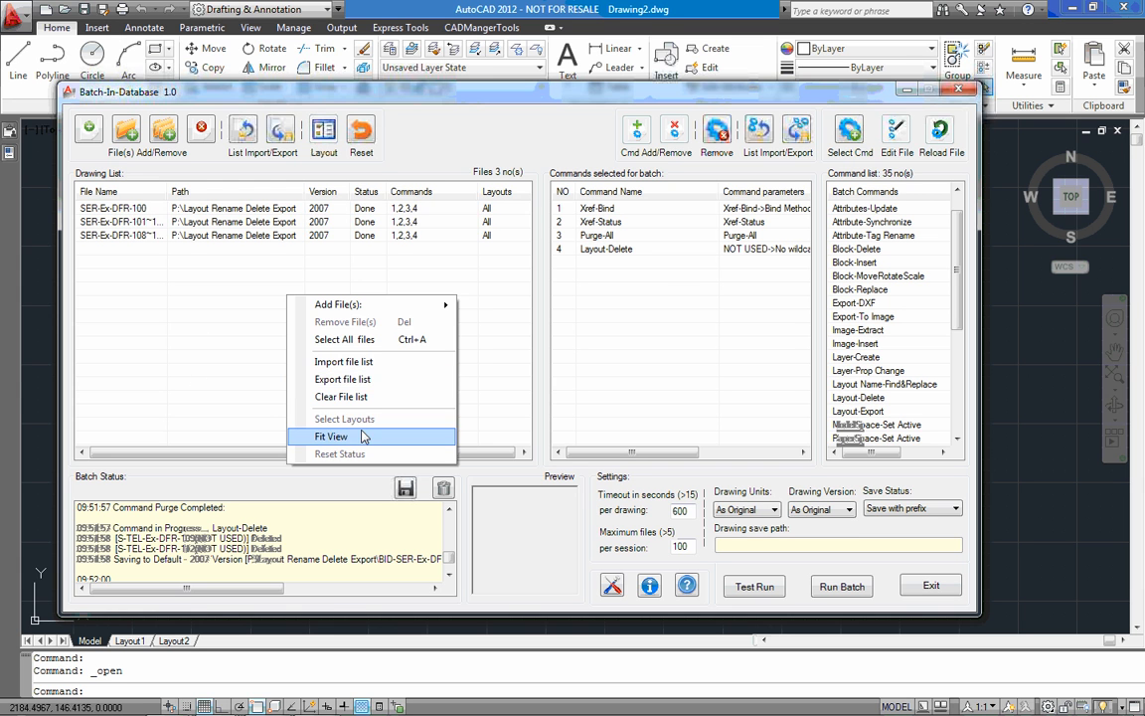
{"action": "left_click", "coordinate": [358, 397]}
{"action": "right_click", "coordinate": [666, 286]}
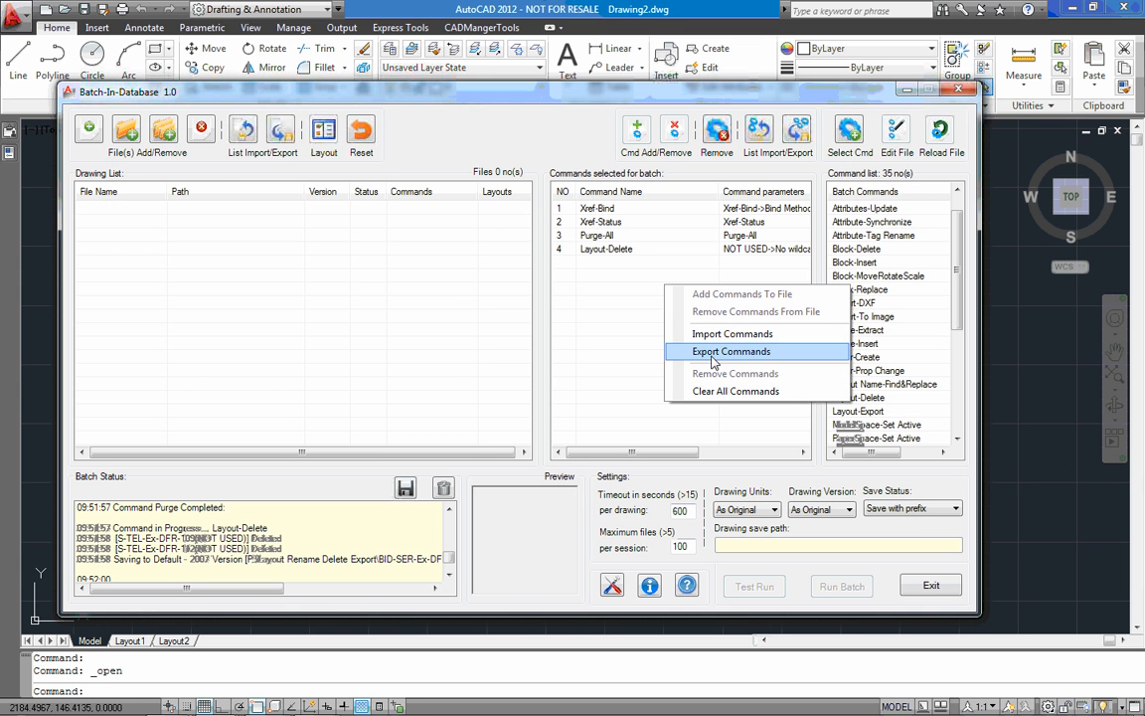
{"action": "left_click", "coordinate": [731, 391]}
Add SER-Ex-DFR-100.dwg, SER-Ex-DFR-101~107.dwg and SER-Ex-DFR-108~115.dwg from P:\Block Insert and Replace to the drawing list
{"action": "left_click", "coordinate": [89, 126]}
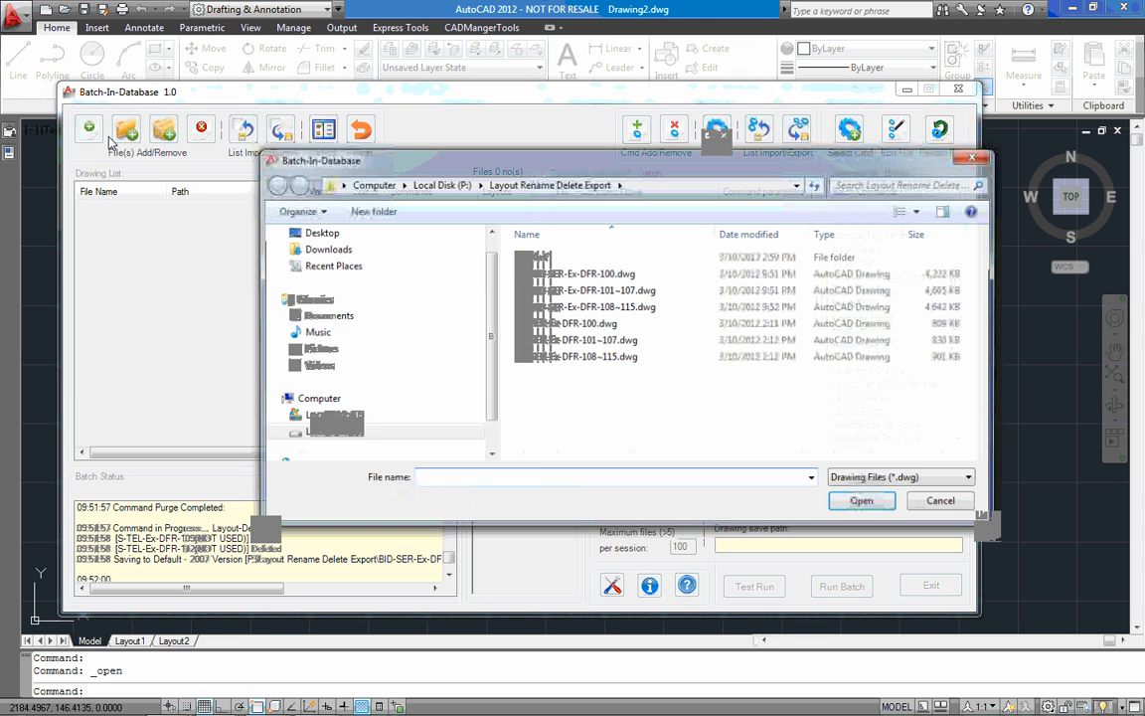
{"action": "left_click", "coordinate": [442, 183]}
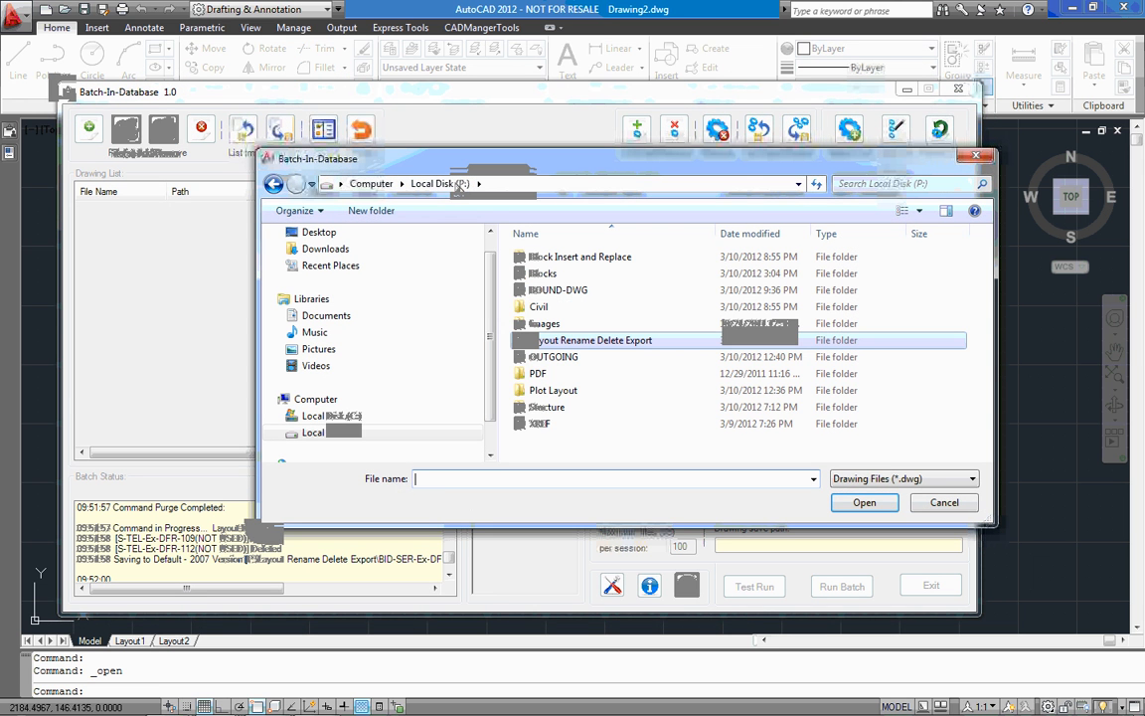
{"action": "double_click", "coordinate": [597, 260]}
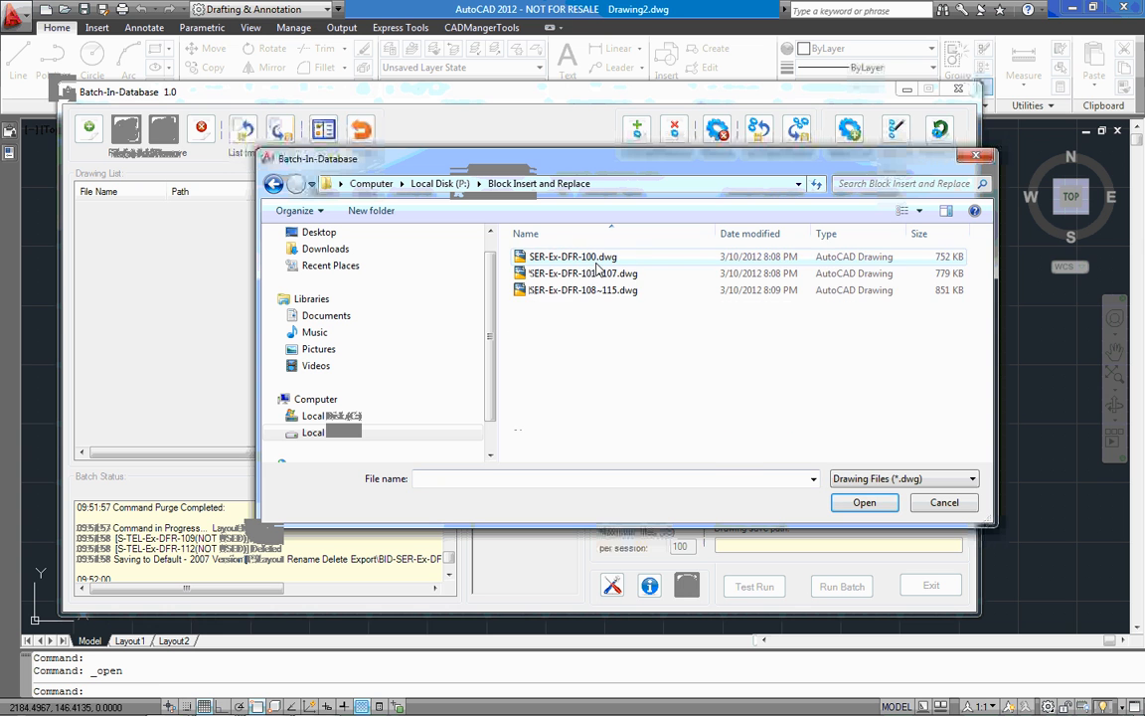
{"action": "left_click_drag", "start_coordinate": [696, 346], "coordinate": [610, 258]}
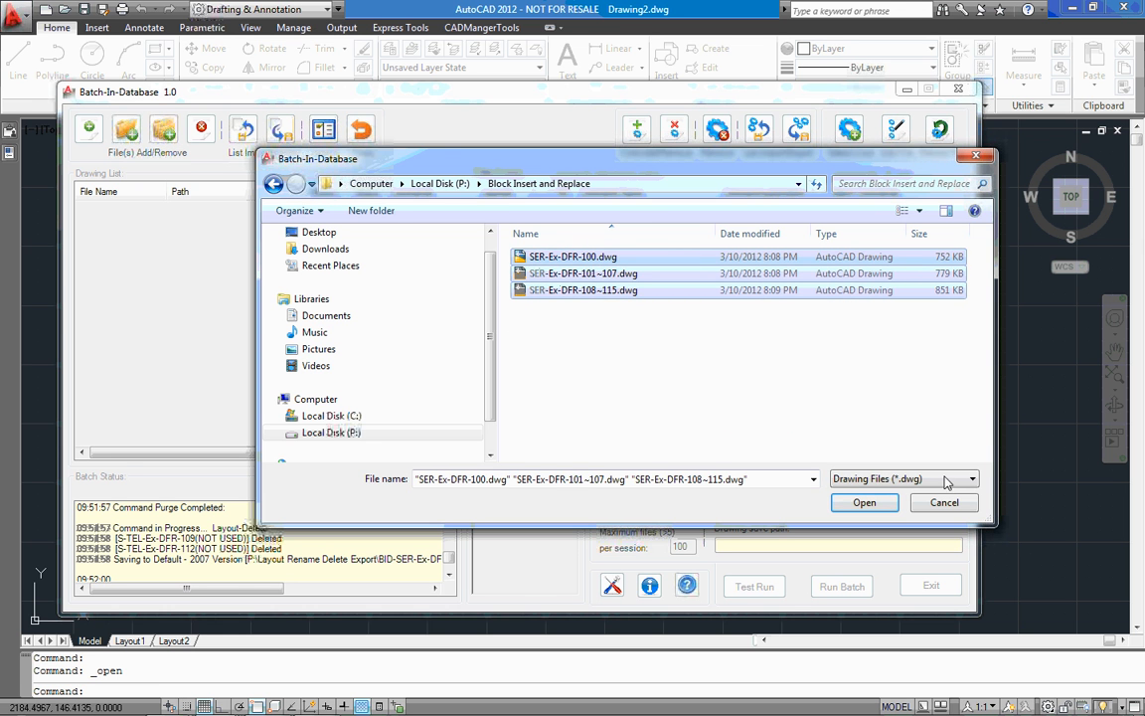
{"action": "left_click", "coordinate": [864, 503]}
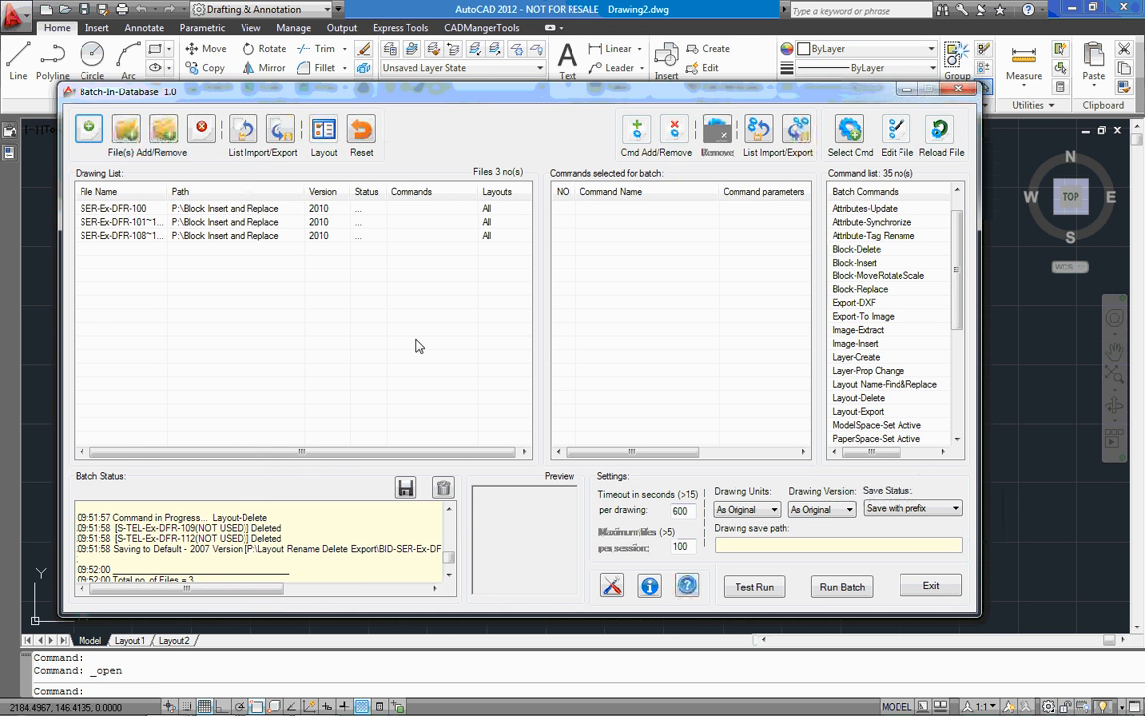
Switch to AutoCAD and open SER-Ex-DFR-101~107.dwg from the Block Insert and Replace folder
{"action": "left_click", "coordinate": [907, 90]}
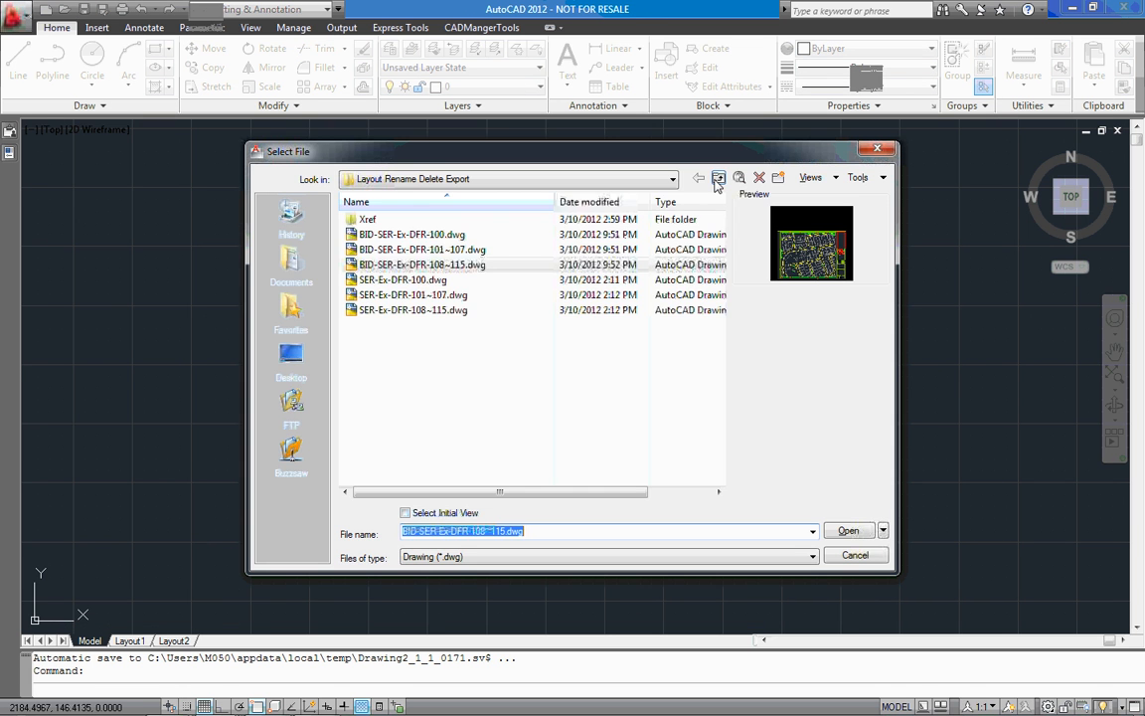
{"action": "left_click", "coordinate": [719, 180]}
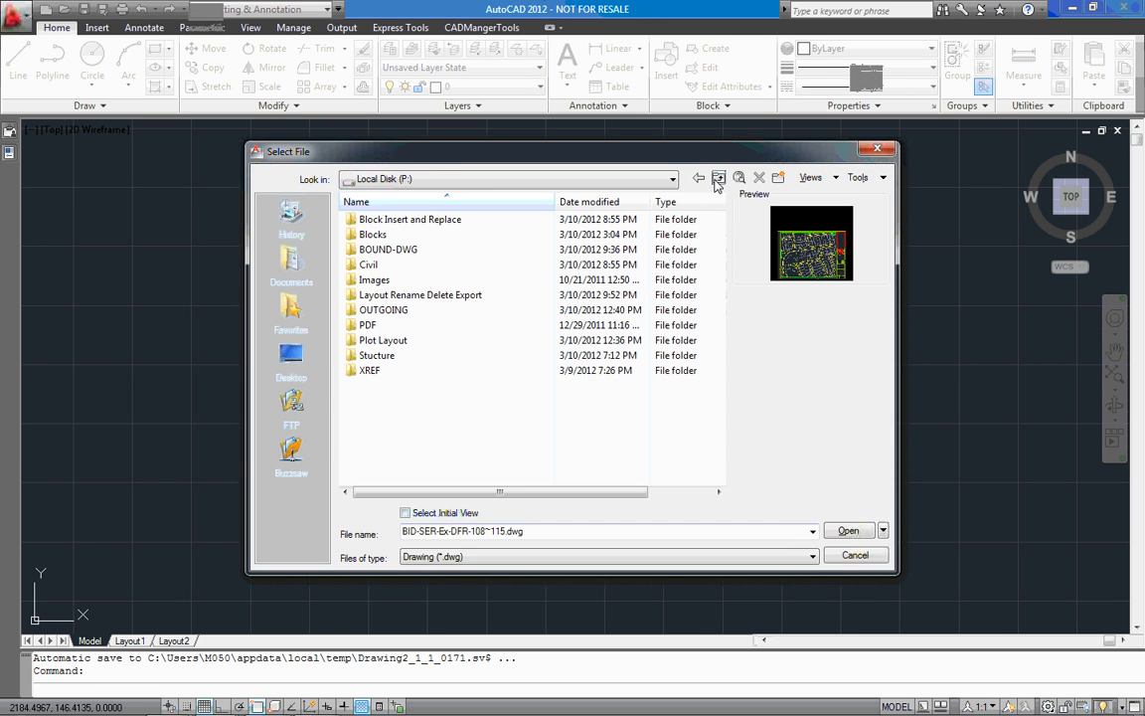
{"action": "double_click", "coordinate": [390, 219]}
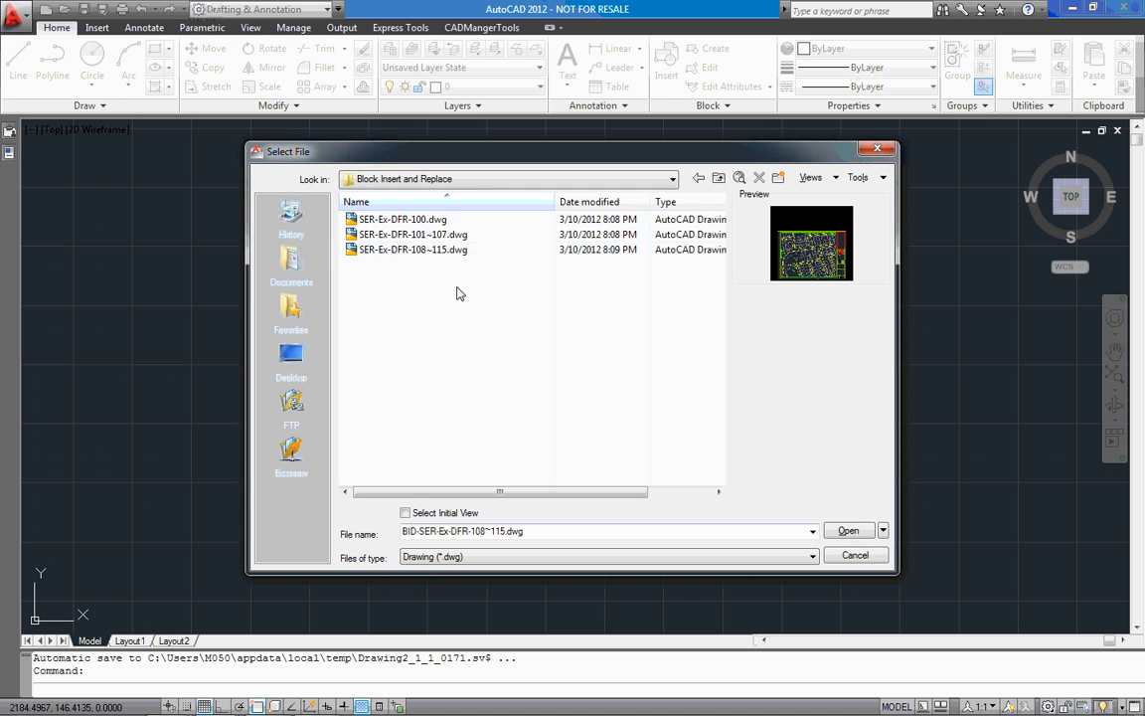
{"action": "left_click", "coordinate": [442, 222]}
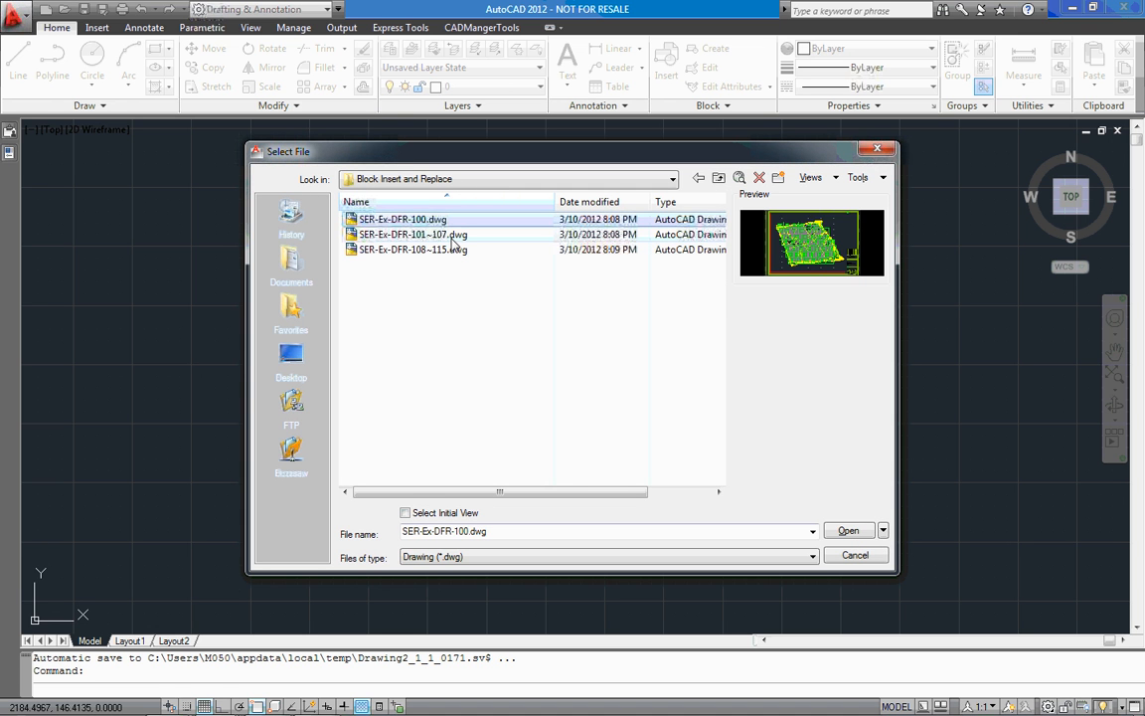
{"action": "double_click", "coordinate": [453, 238]}
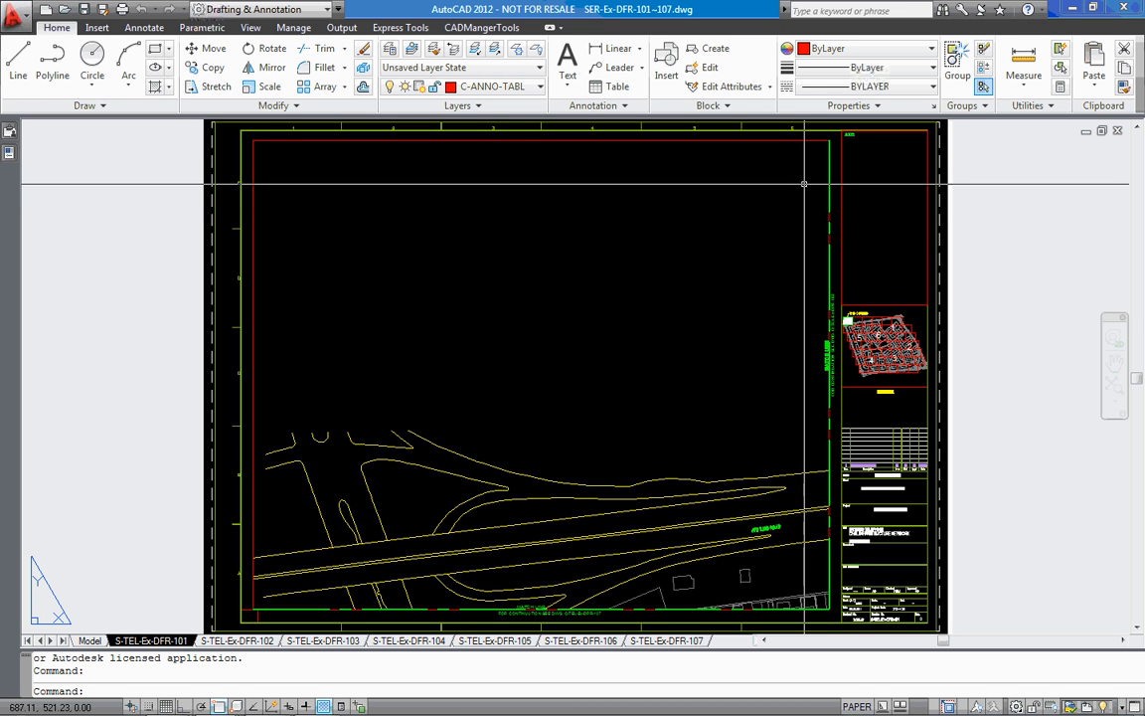
Review layouts S-TEL-Ex-DFR-102, 103, 104 and 106, inspect the notes area on 106, and close the drawing
{"action": "left_click", "coordinate": [244, 642]}
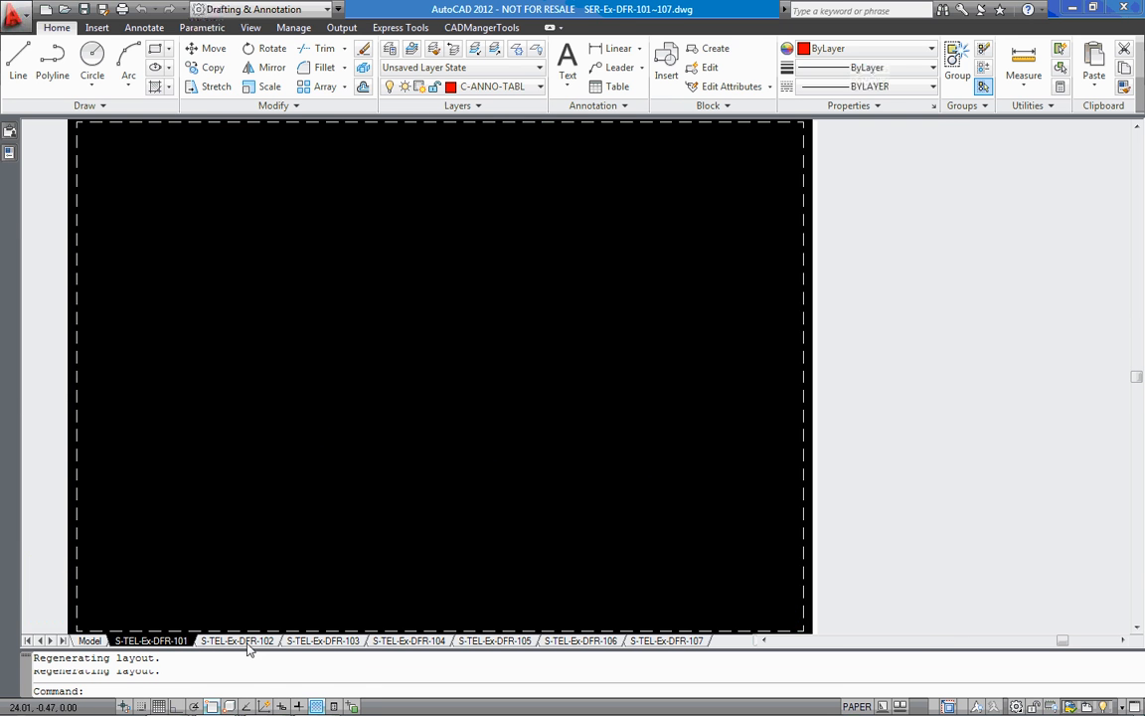
{"action": "left_click", "coordinate": [324, 630]}
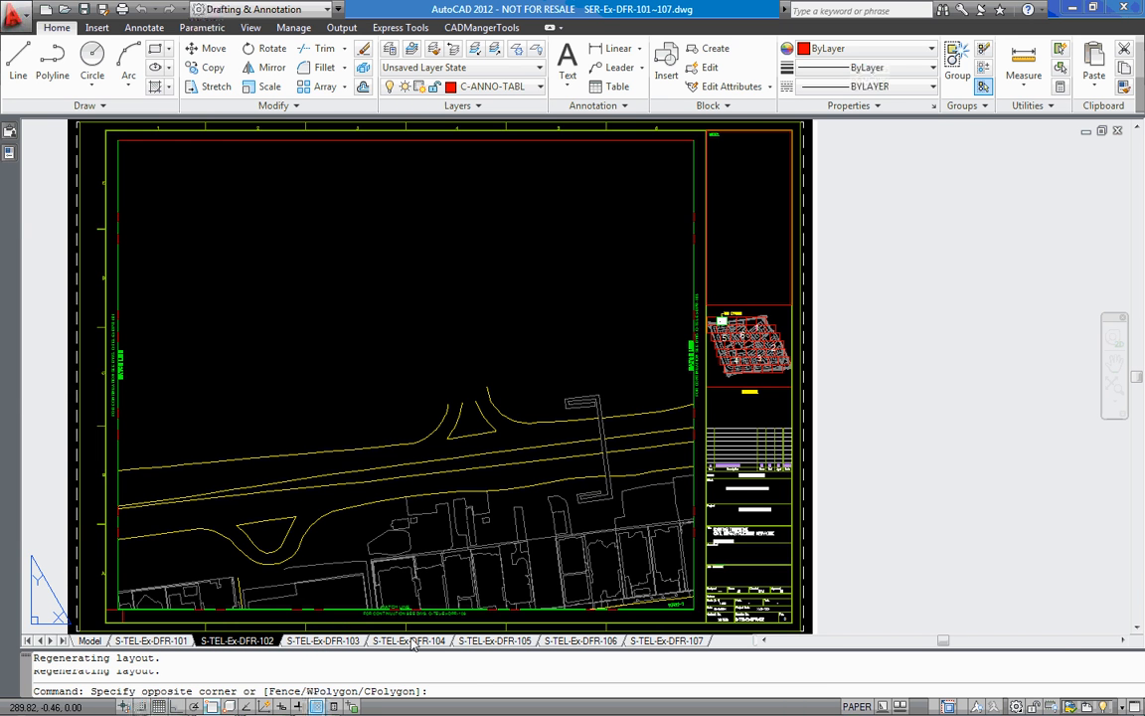
{"action": "left_click", "coordinate": [412, 641]}
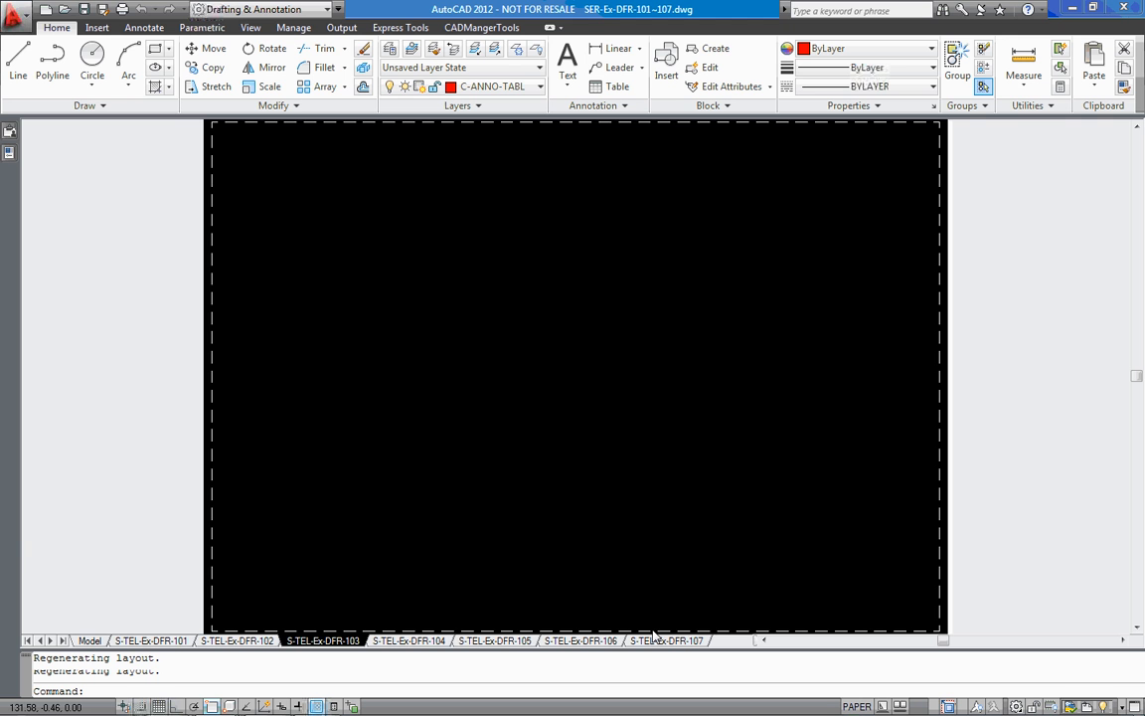
{"action": "mouse_move", "coordinate": [603, 642]}
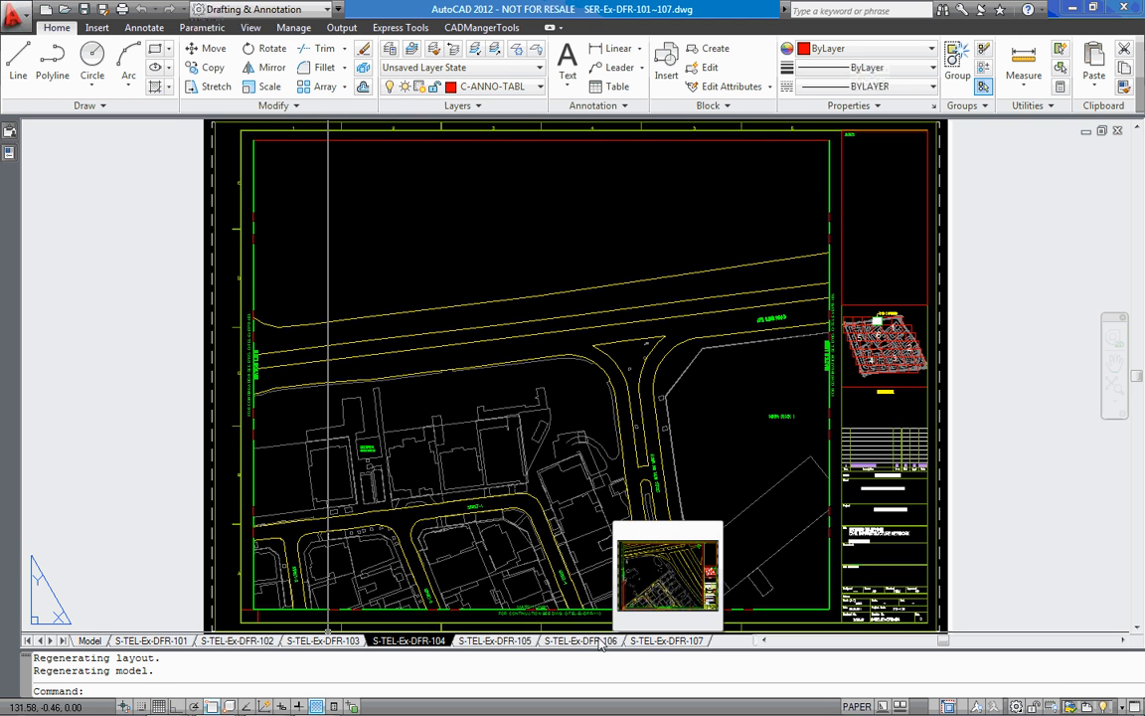
{"action": "left_click", "coordinate": [603, 642]}
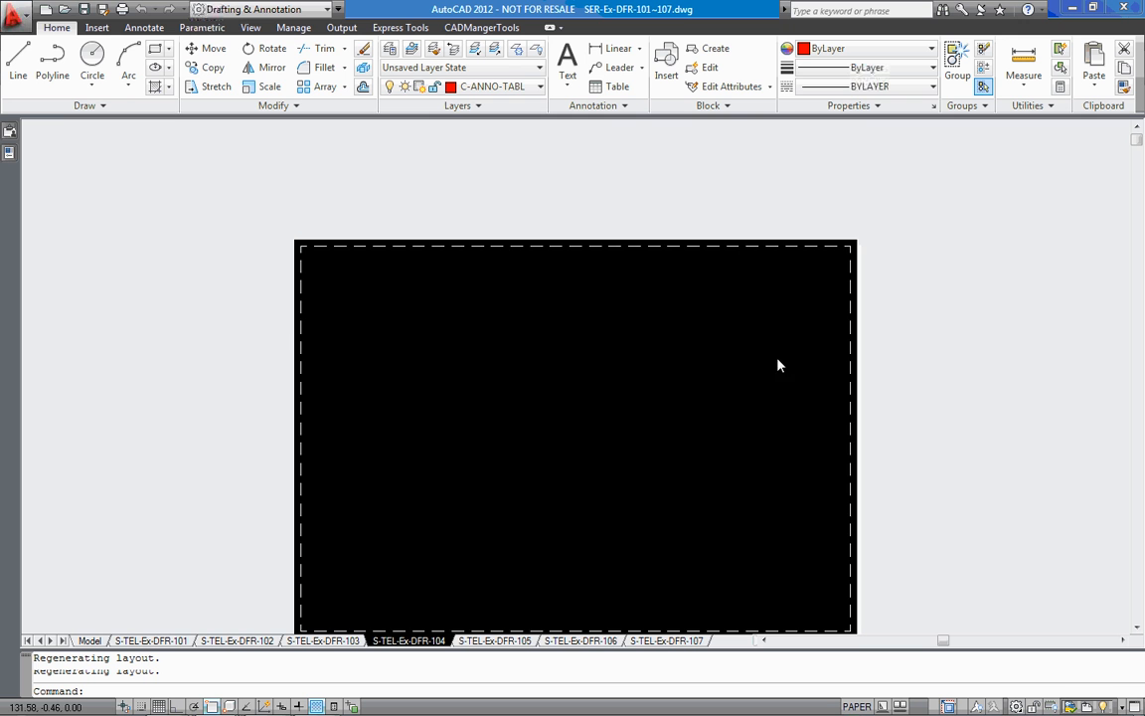
{"action": "scroll", "coordinate": [750, 264], "scroll_direction": "up", "scroll_amount": 5}
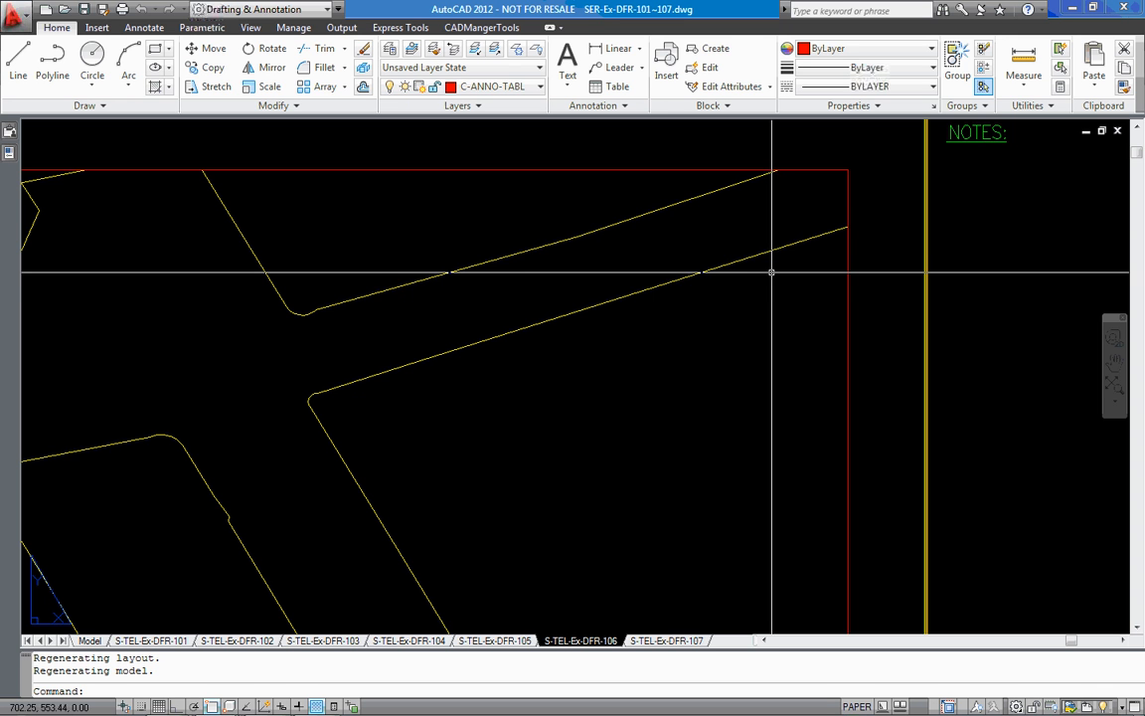
{"action": "scroll", "coordinate": [782, 273], "scroll_direction": "down", "scroll_amount": 3}
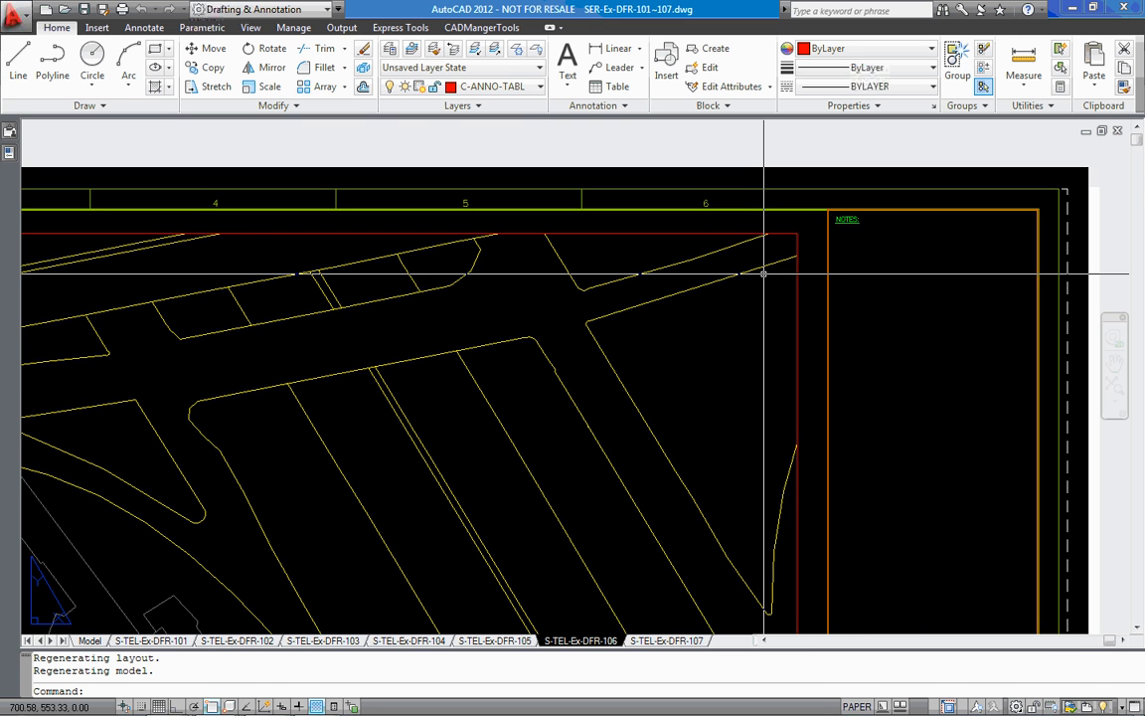
{"action": "scroll", "coordinate": [764, 272], "scroll_direction": "down", "scroll_amount": 3}
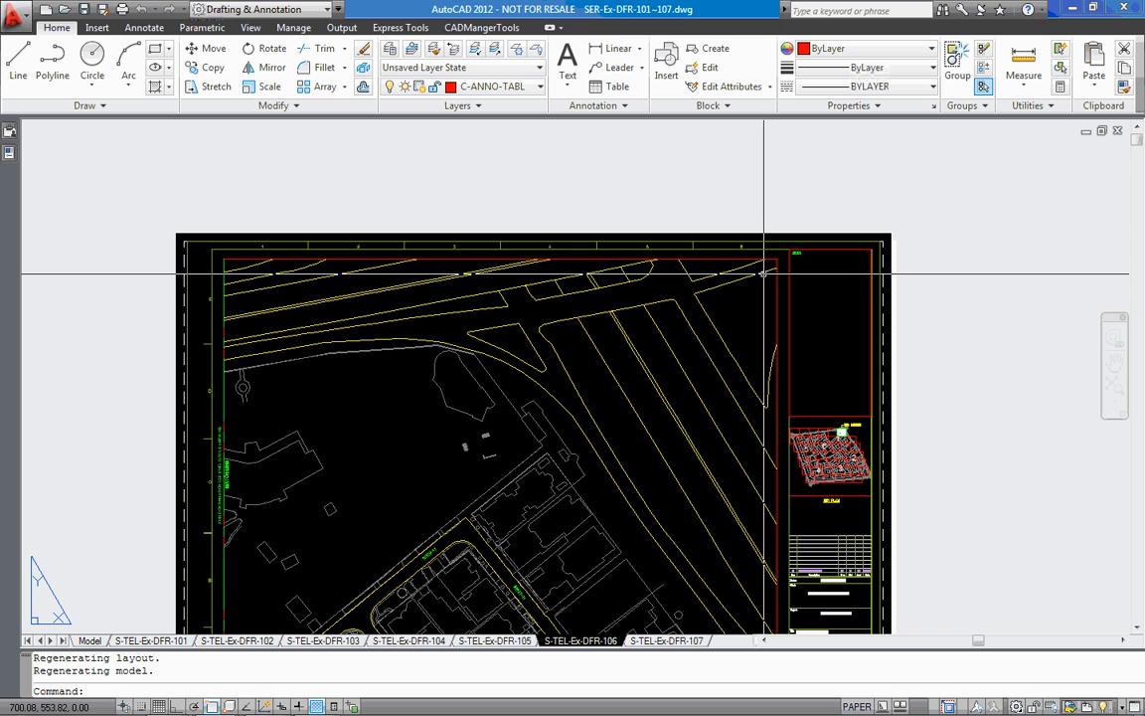
{"action": "left_click", "coordinate": [1116, 132]}
{"action": "left_click", "coordinate": [642, 405]}
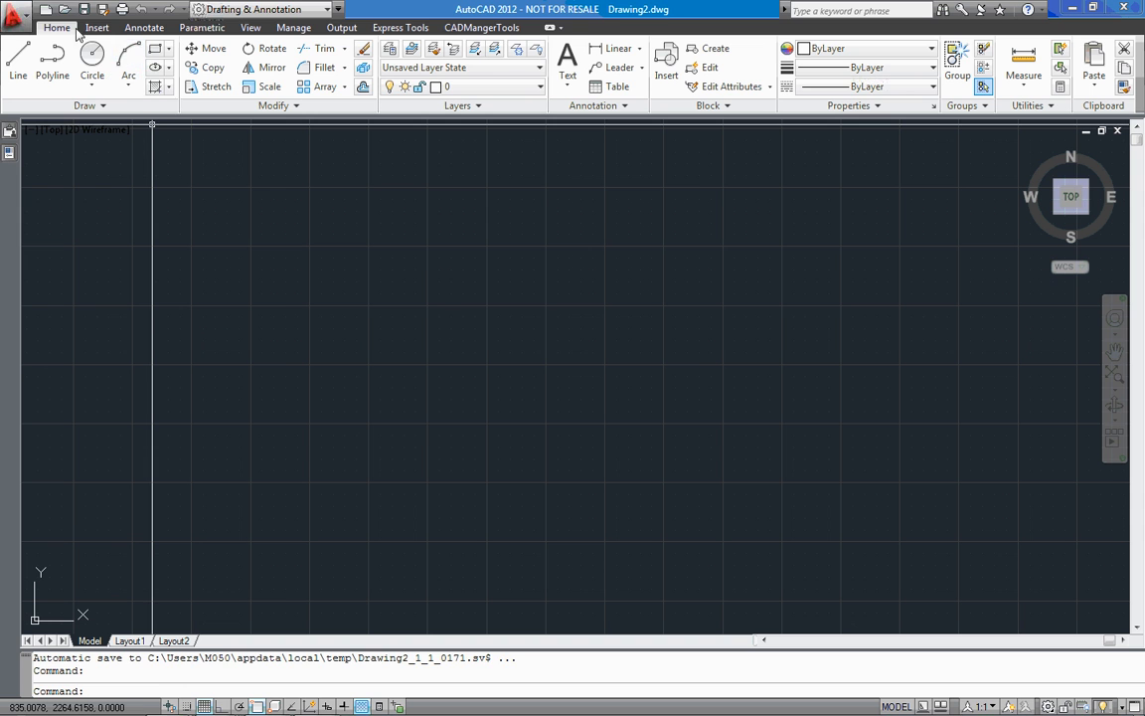
Open SER-Ex-DFR-108~115.dwg to view its layout sheet, and close it again
{"action": "left_click", "coordinate": [64, 9]}
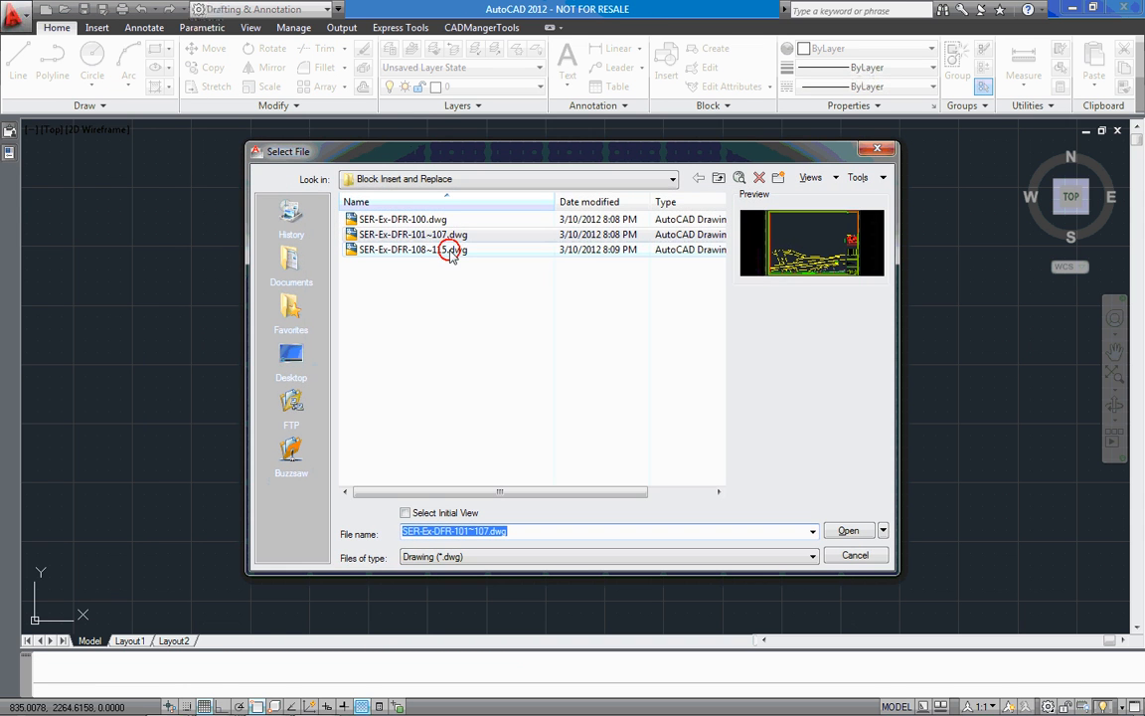
{"action": "double_click", "coordinate": [450, 250]}
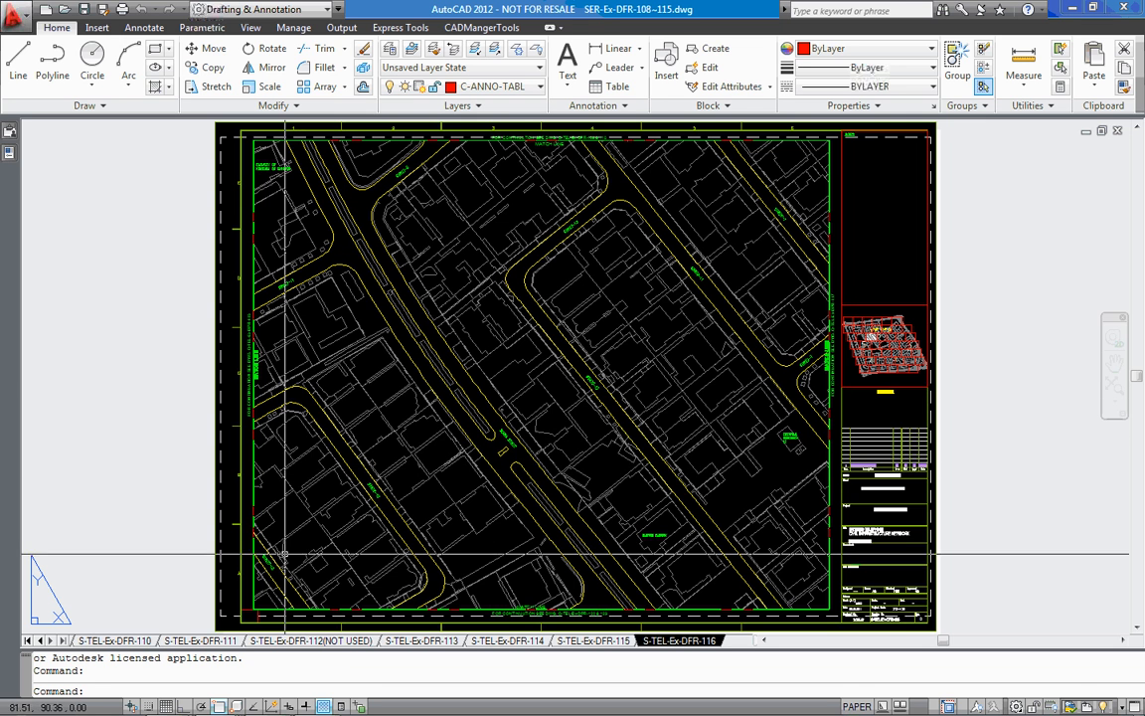
{"action": "left_click", "coordinate": [1118, 132]}
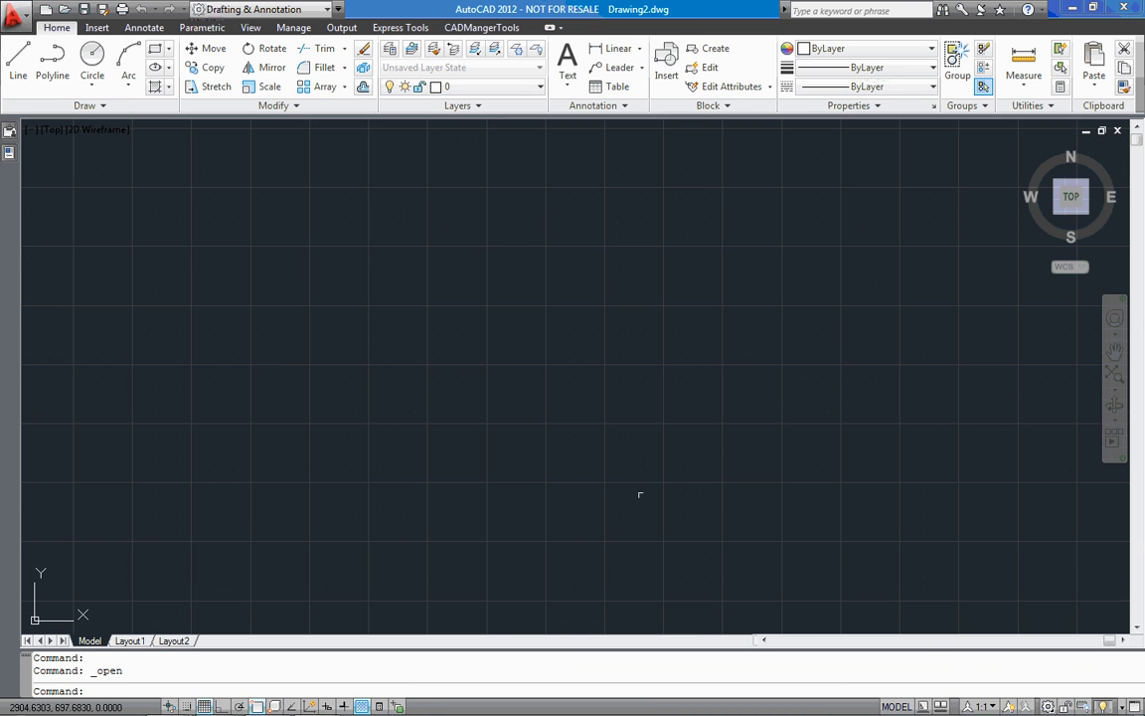
Switch to Batch-In-Database and review the Block-Insert command's settings, including its Insert in choices, closing the dialog without applying
{"action": "mouse_move", "coordinate": [214, 703]}
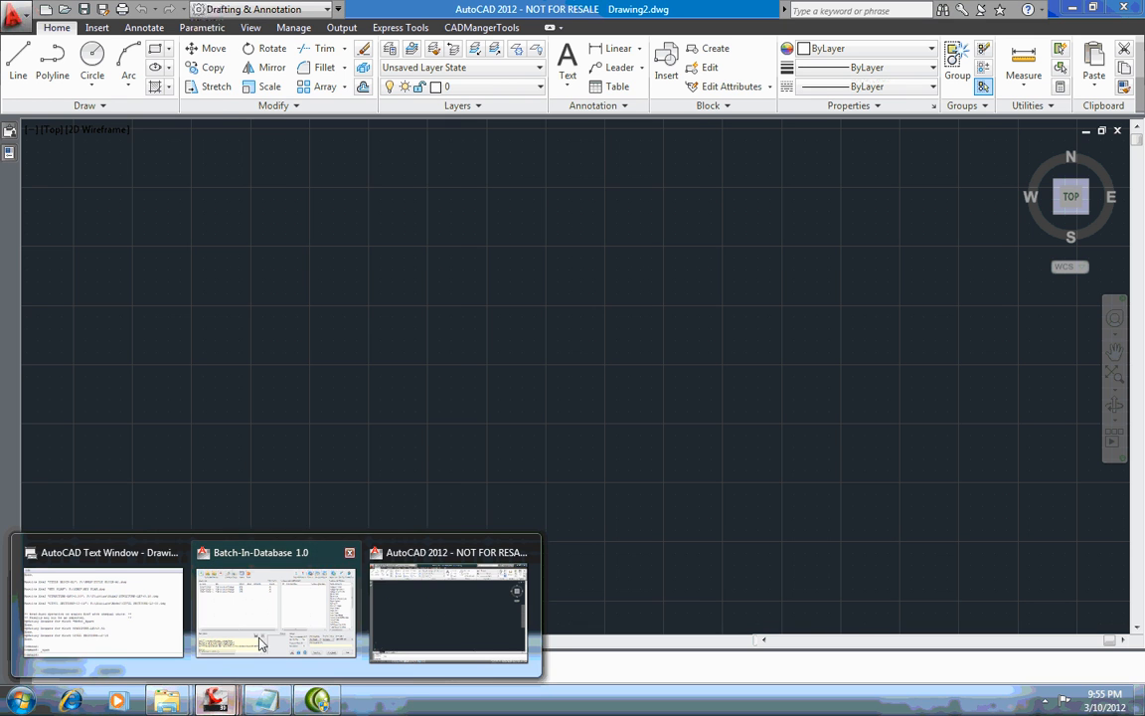
{"action": "left_click", "coordinate": [263, 631]}
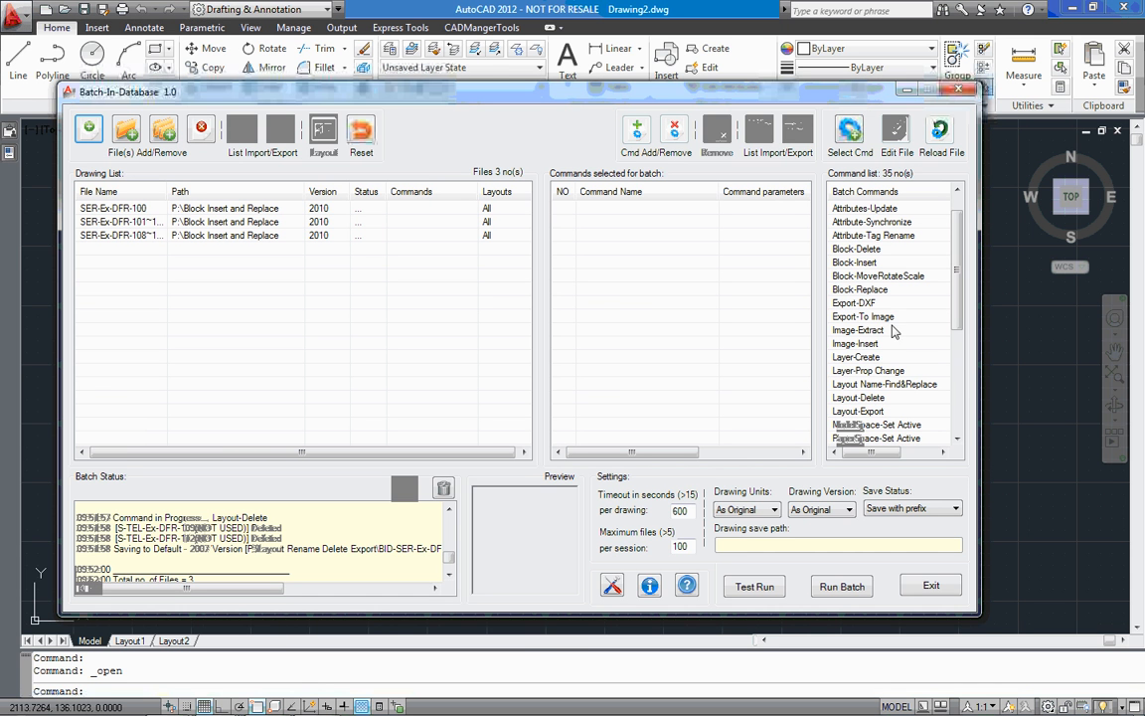
{"action": "double_click", "coordinate": [890, 262]}
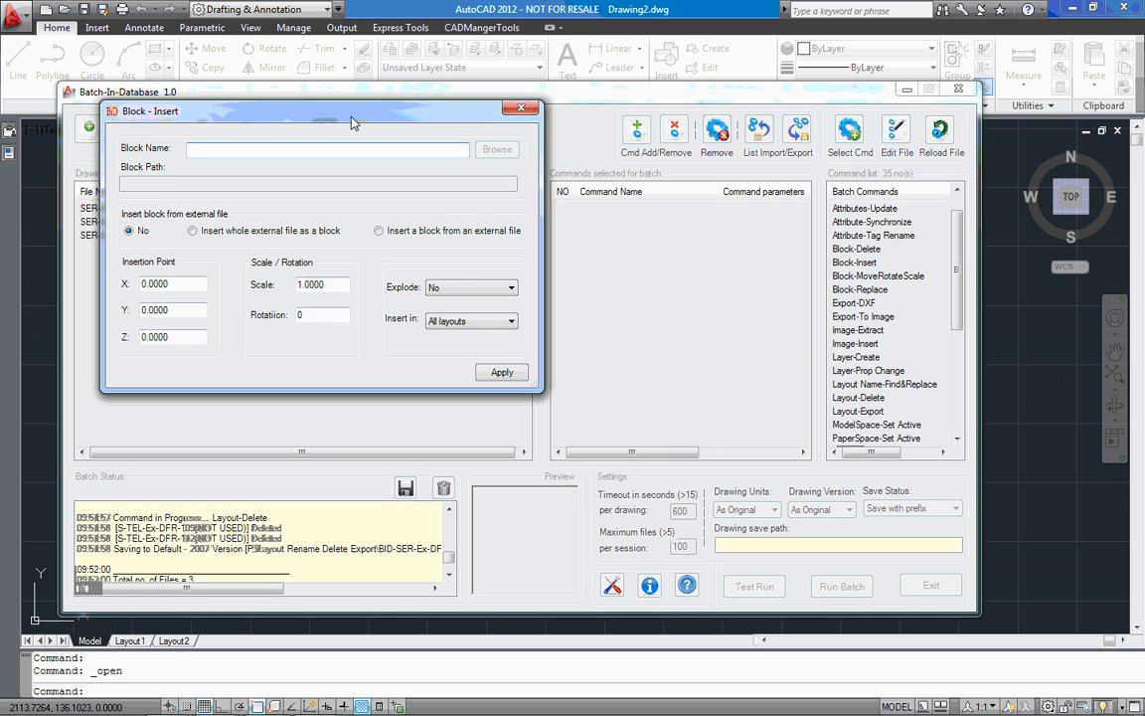
{"action": "left_click_drag", "start_coordinate": [352, 117], "coordinate": [502, 196]}
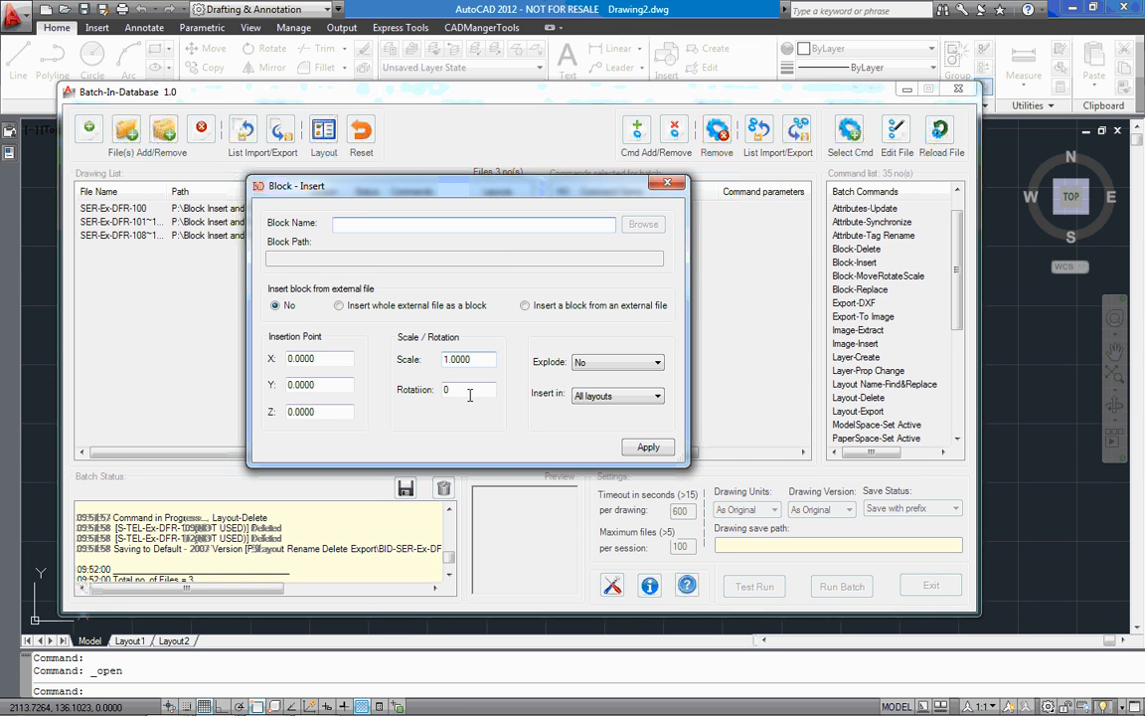
{"action": "left_click", "coordinate": [621, 397]}
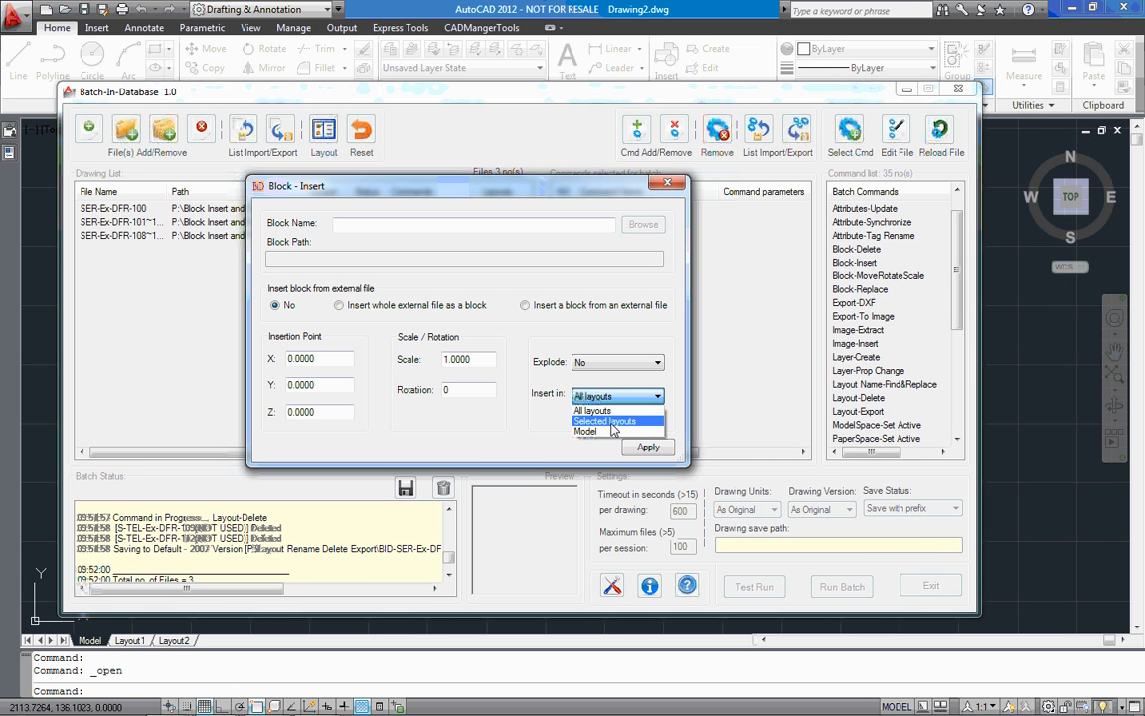
{"action": "left_click", "coordinate": [609, 409]}
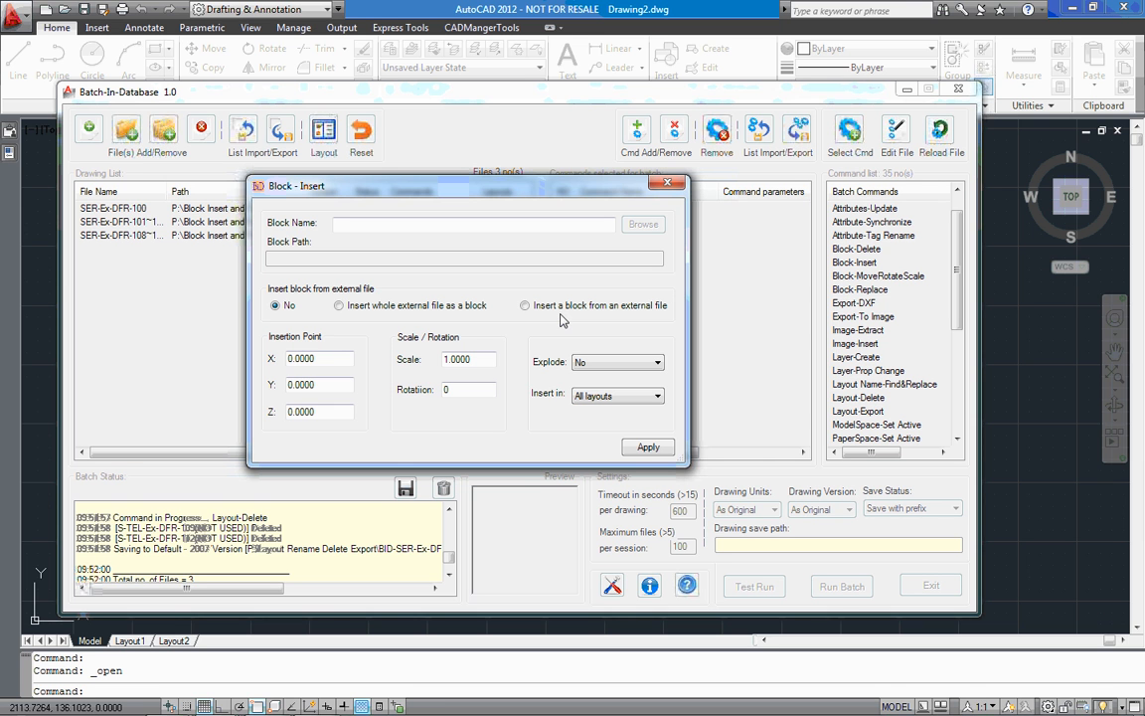
{"action": "left_click", "coordinate": [667, 182]}
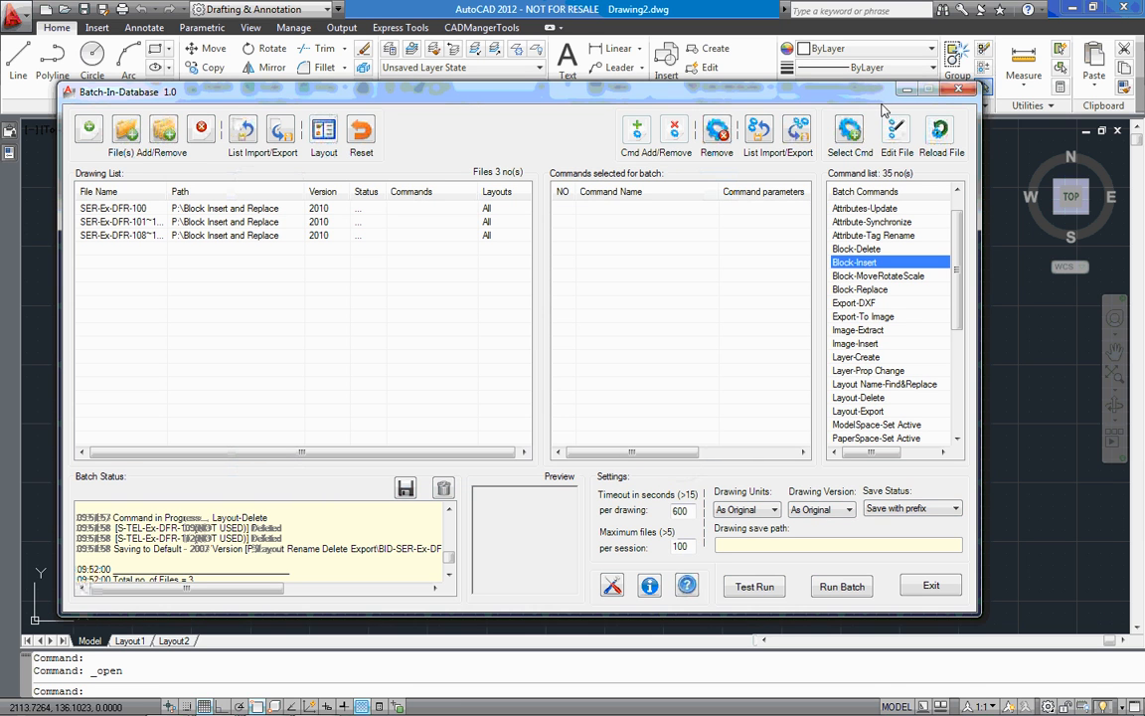
Switch to AutoCAD and insert Gen blocks.dwg from the Blocks folder as a block at 0,0,0 with scale 1
{"action": "left_click", "coordinate": [906, 91]}
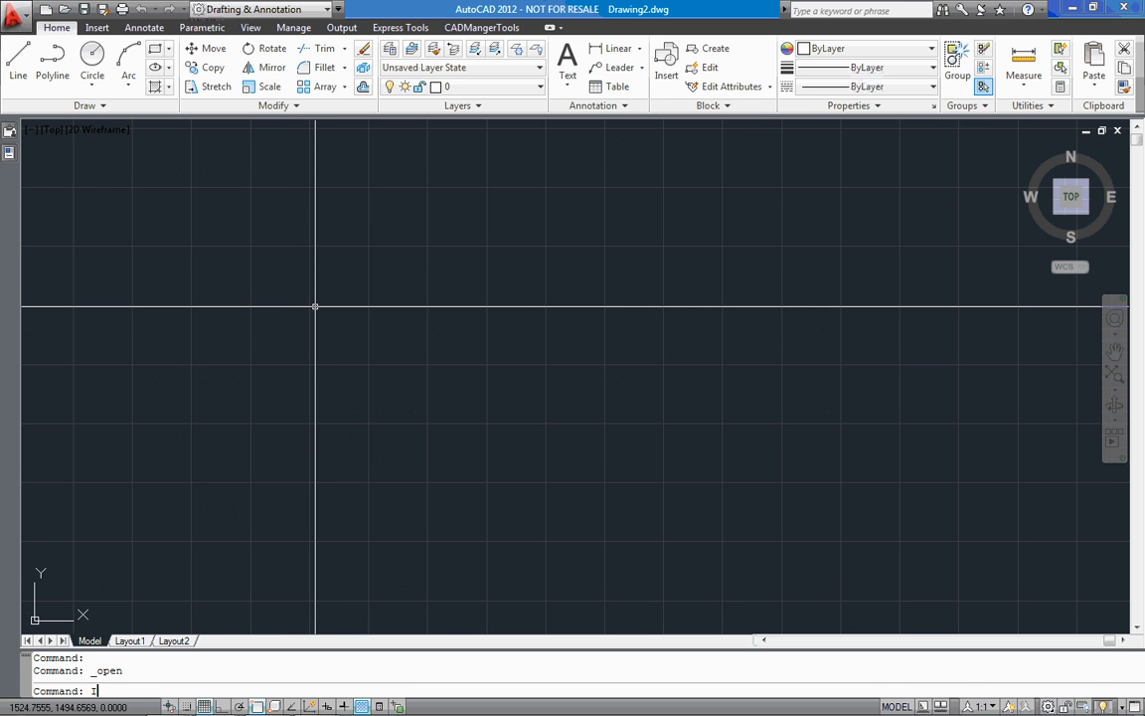
{"action": "key", "text": "Return"}
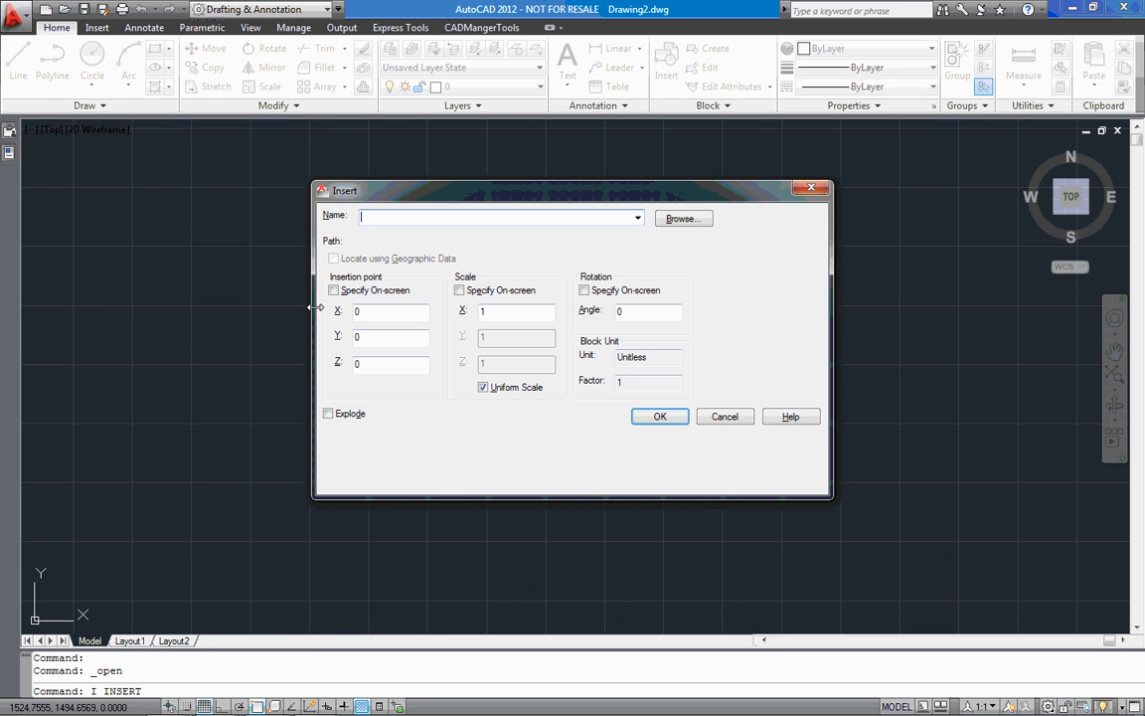
{"action": "left_click", "coordinate": [637, 218]}
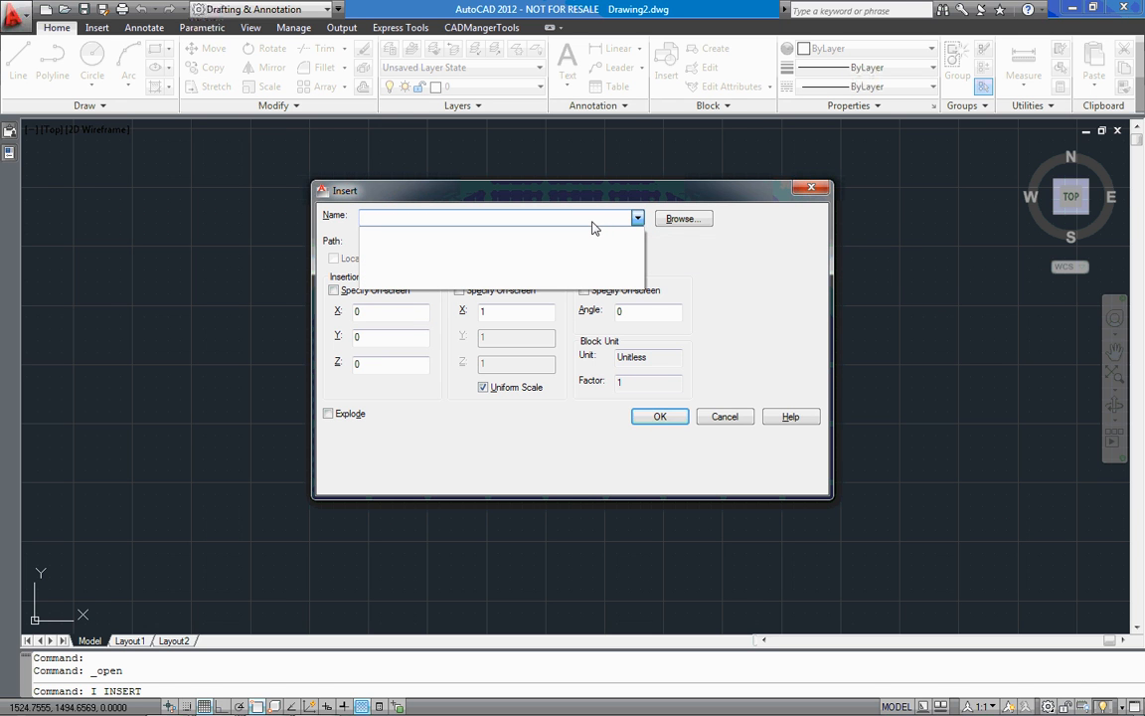
{"action": "left_click", "coordinate": [637, 218]}
{"action": "left_click", "coordinate": [694, 227]}
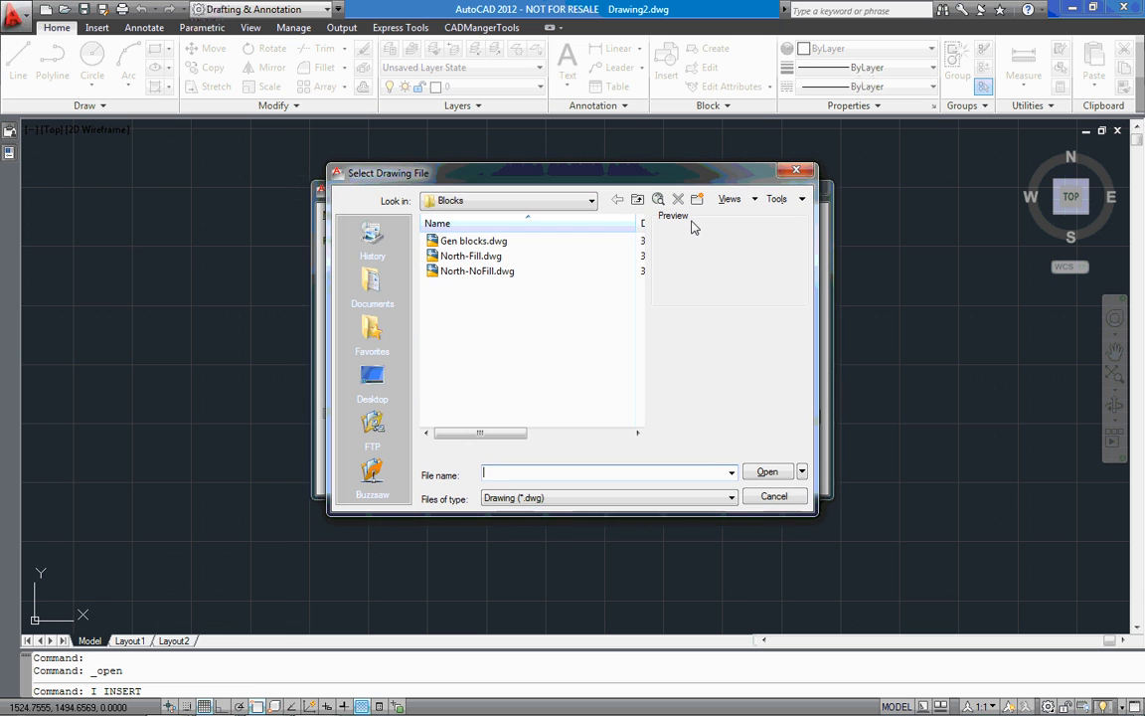
{"action": "left_click", "coordinate": [505, 244]}
{"action": "left_click", "coordinate": [508, 257]}
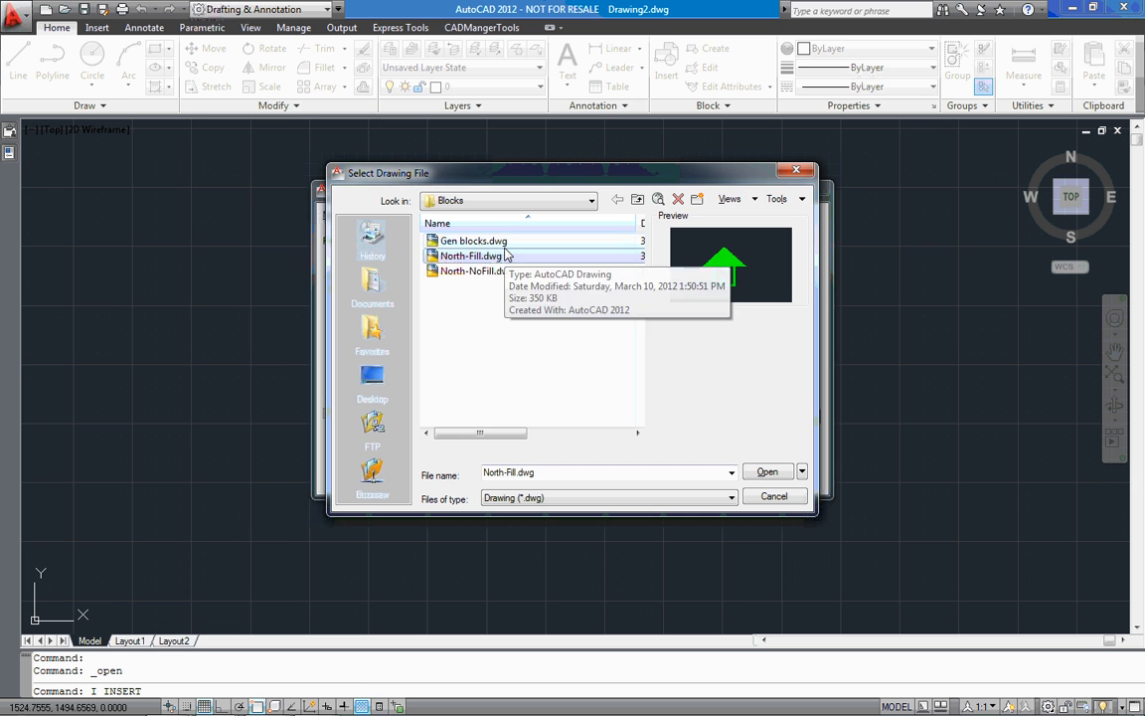
{"action": "left_click", "coordinate": [502, 242]}
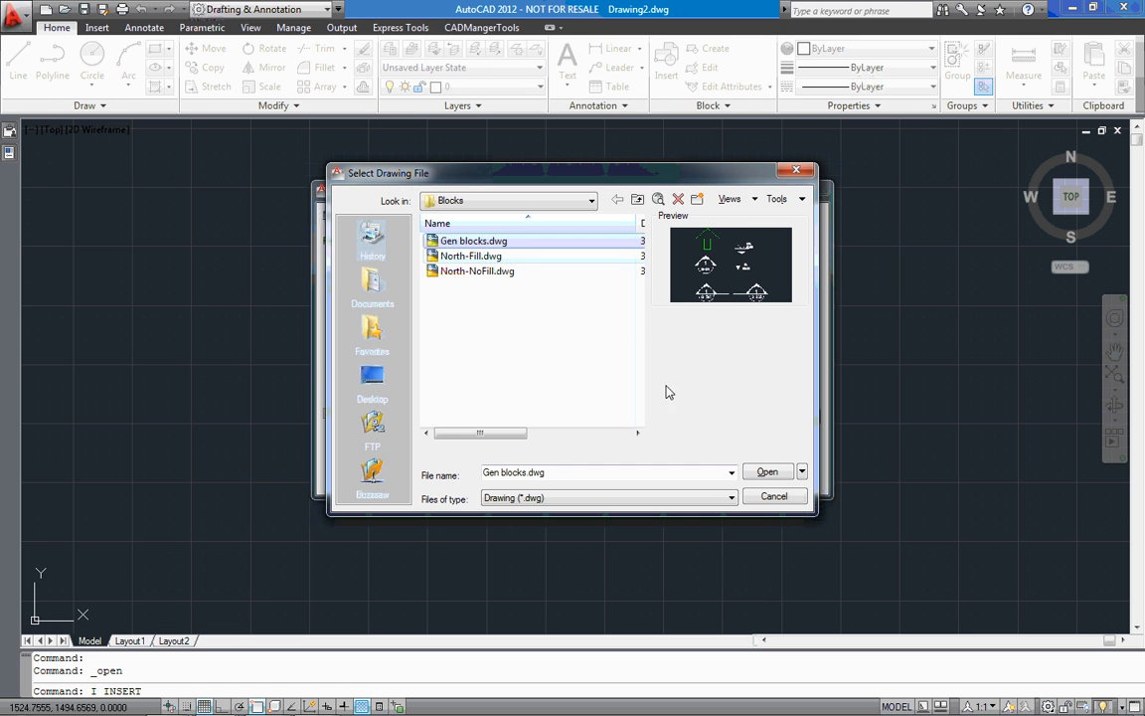
{"action": "left_click", "coordinate": [759, 467]}
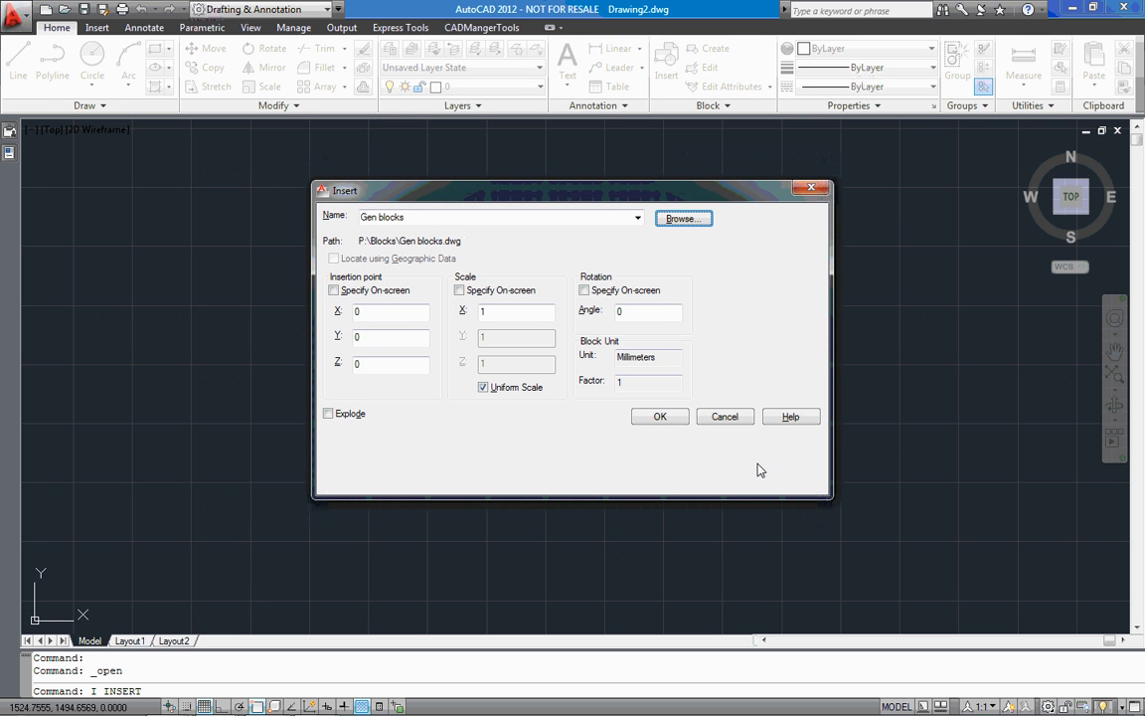
{"action": "left_click", "coordinate": [671, 416]}
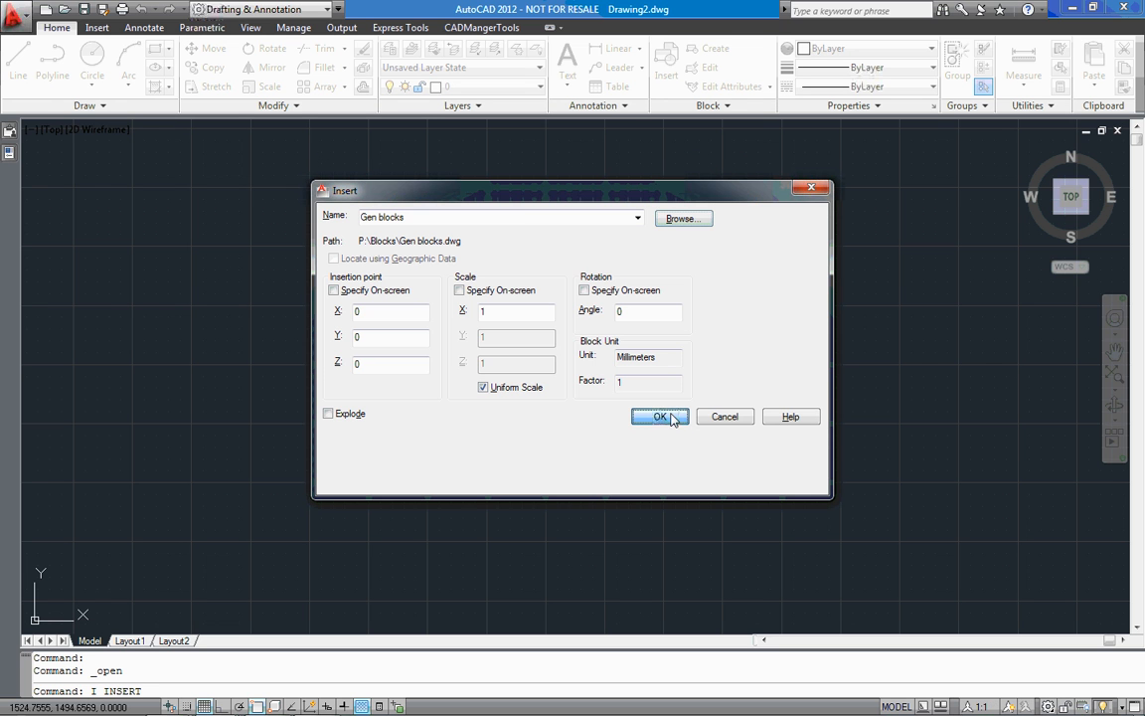
{"action": "middle_click", "coordinate": [517, 417]}
{"action": "middle_click", "coordinate": [517, 417]}
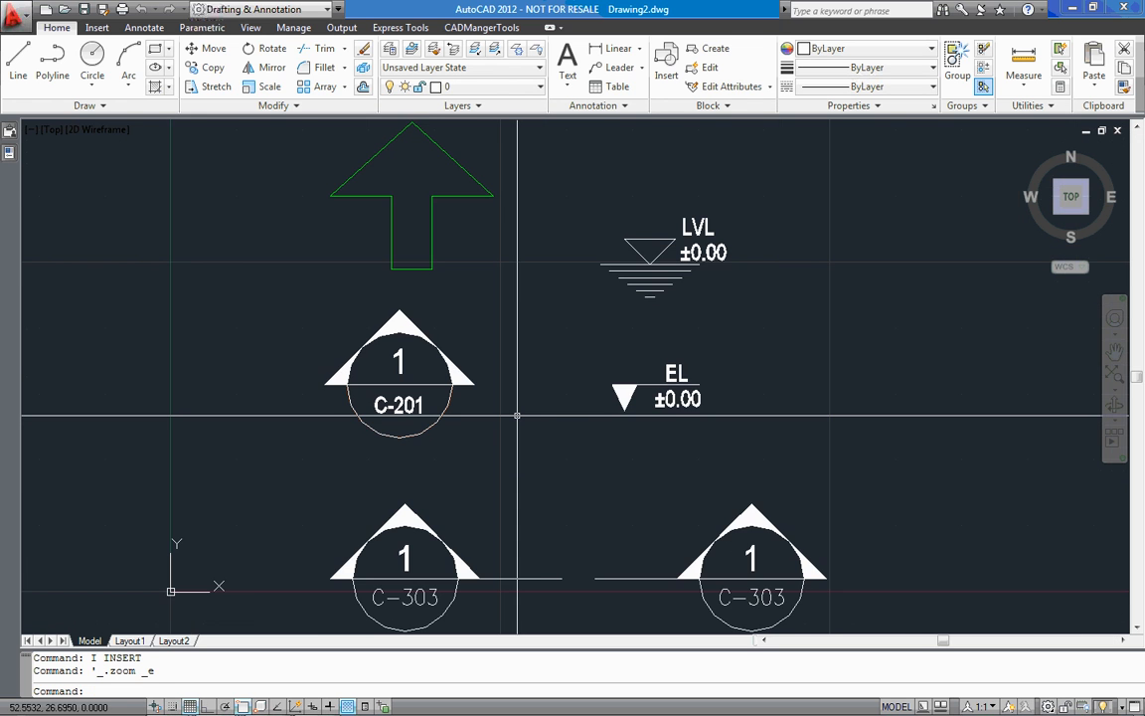
Select the inserted block, check which block names the Insert command offers, preview North, and cancel without inserting
{"action": "left_click", "coordinate": [433, 242]}
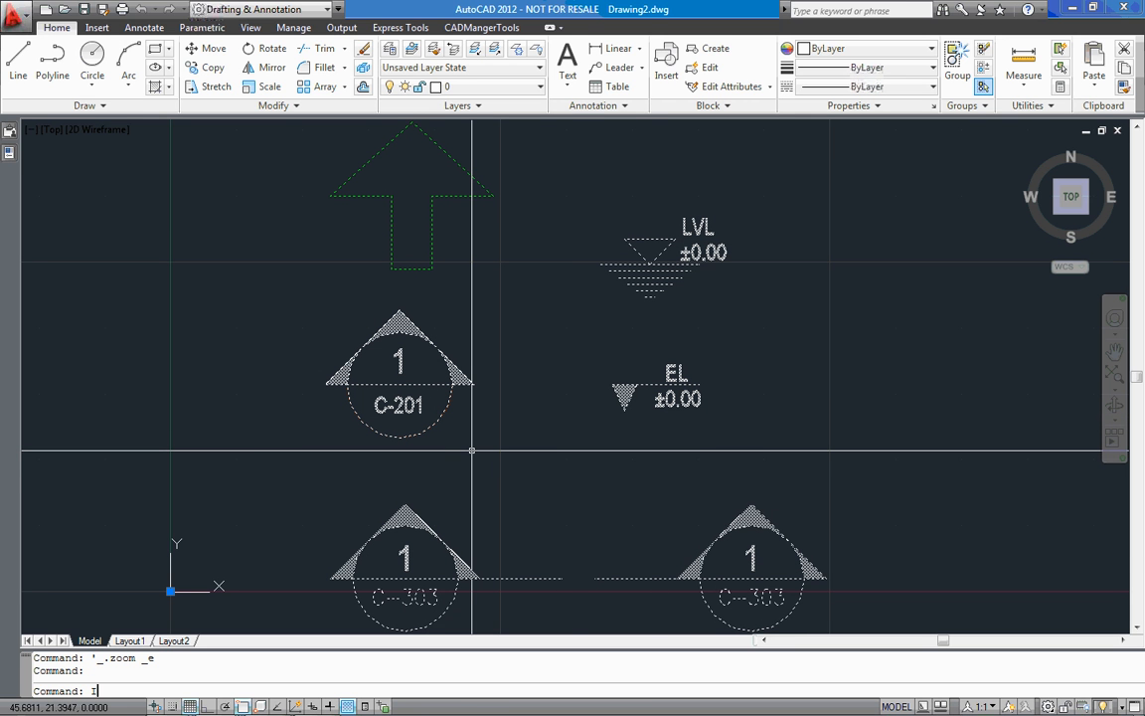
{"action": "key", "text": "Return"}
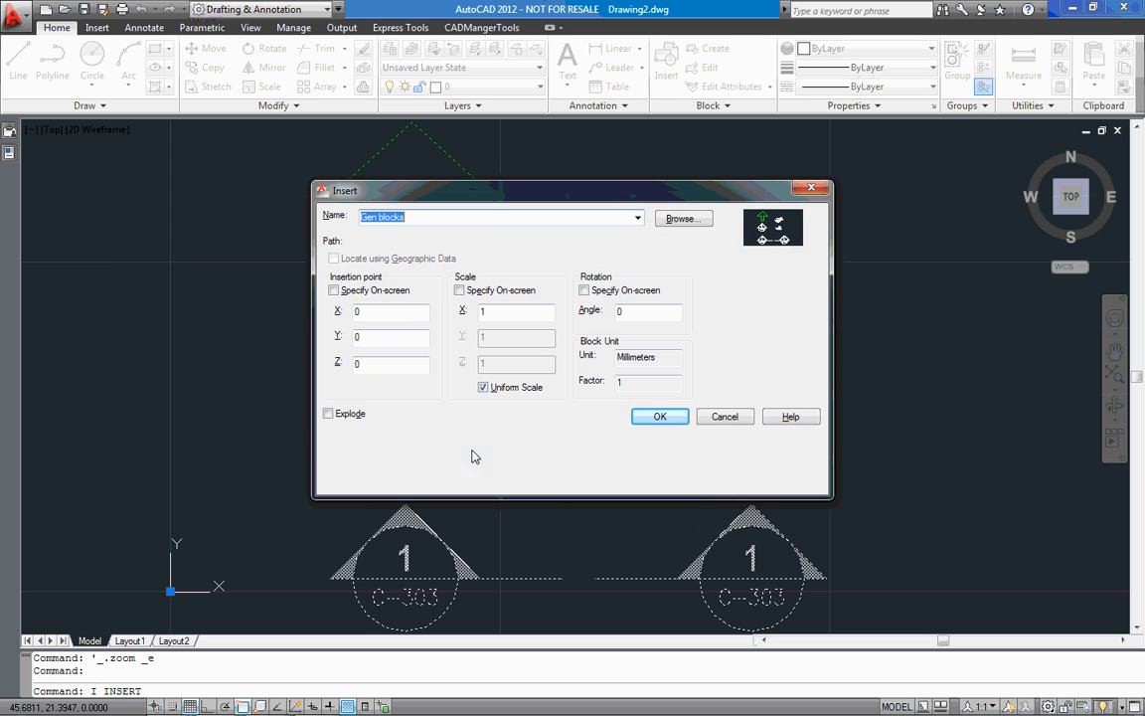
{"action": "left_click", "coordinate": [637, 217]}
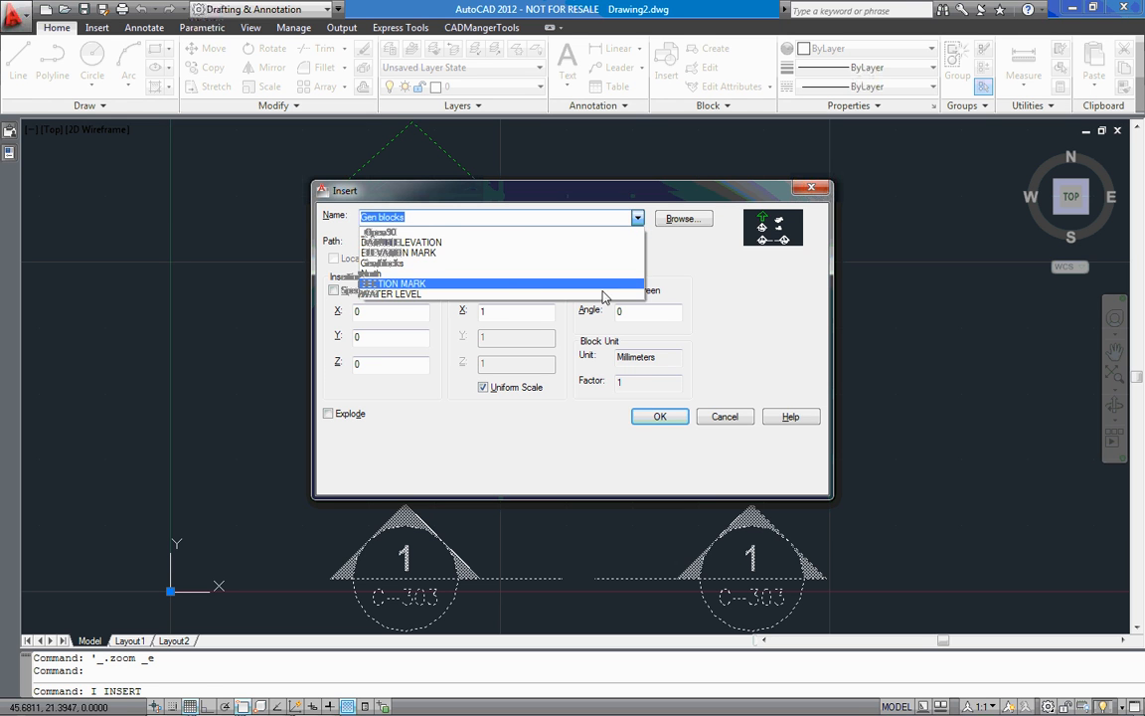
{"action": "left_click", "coordinate": [729, 294]}
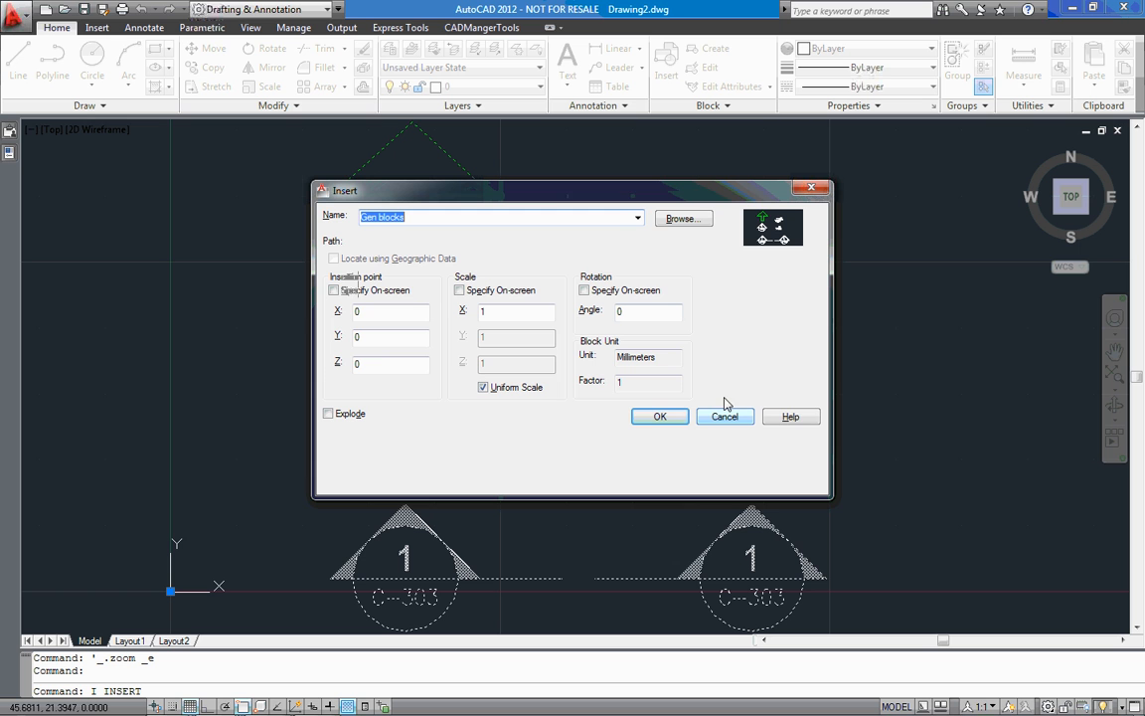
{"action": "left_click", "coordinate": [638, 218]}
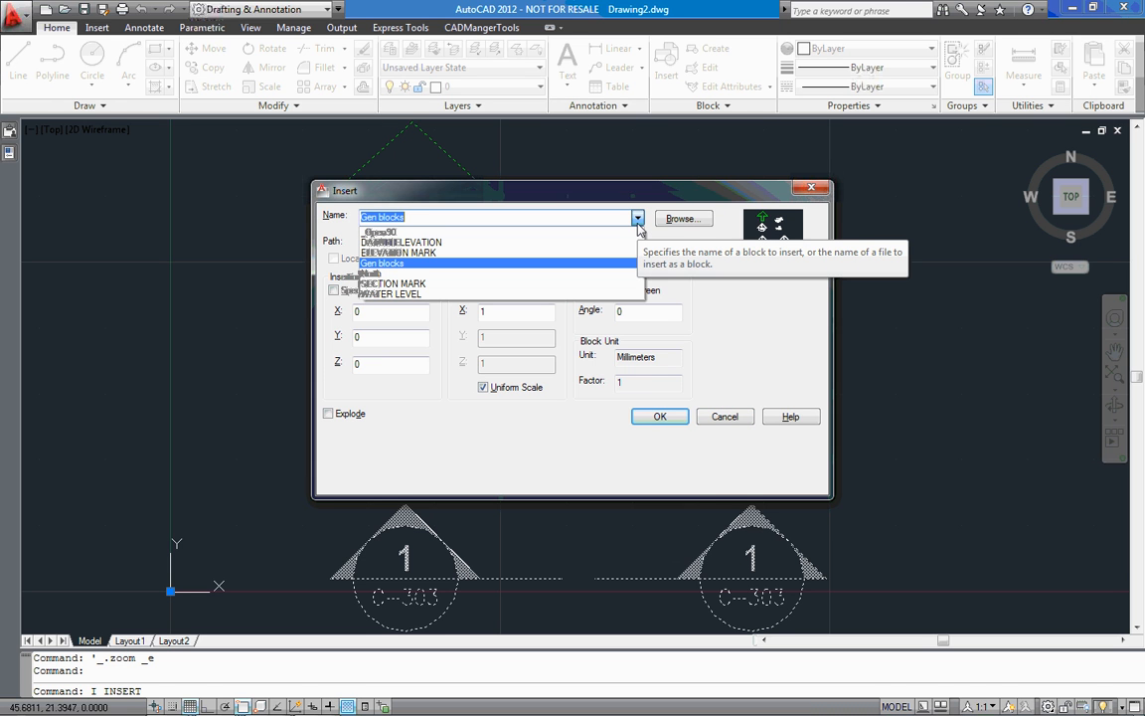
{"action": "left_click", "coordinate": [540, 276]}
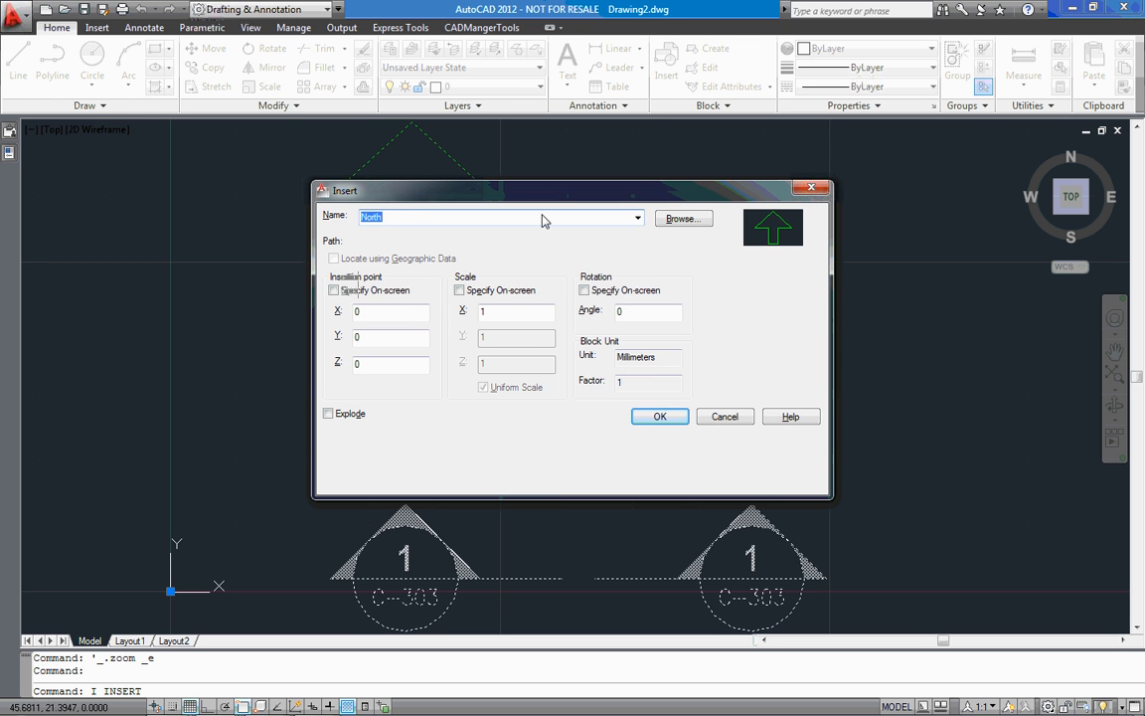
{"action": "mouse_move", "coordinate": [546, 202]}
{"action": "left_mouse_down"}
{"action": "mouse_move", "coordinate": [541, 343]}
{"action": "mouse_move", "coordinate": [541, 222]}
{"action": "left_mouse_up"}
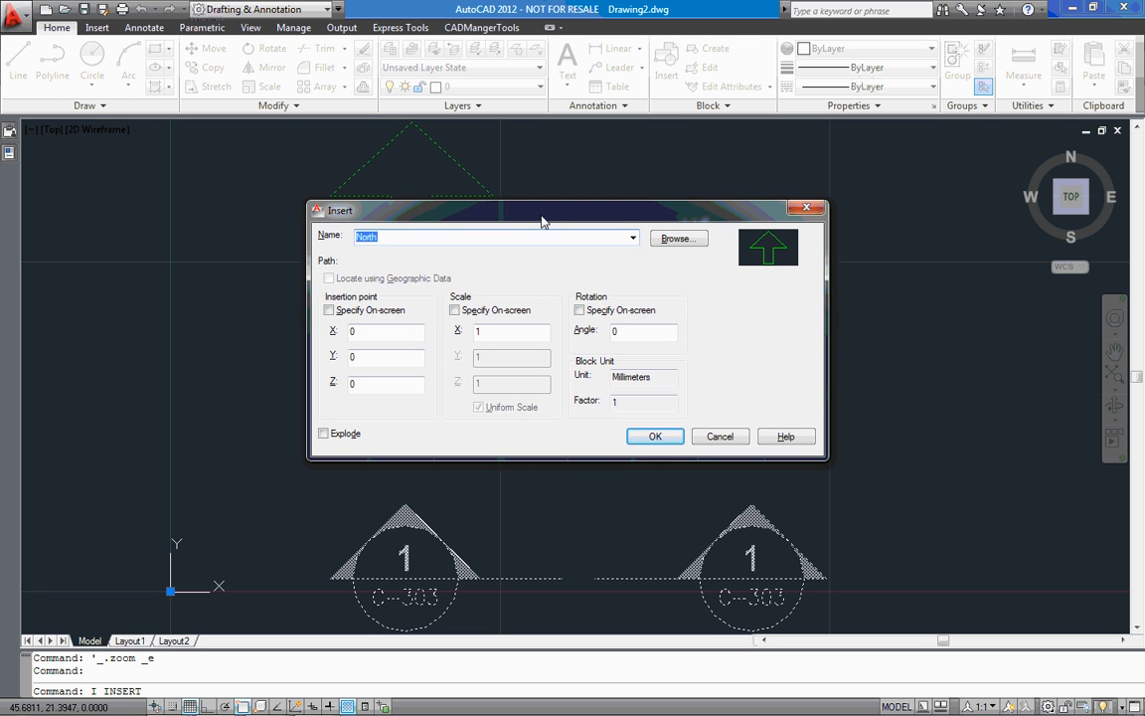
{"action": "left_click", "coordinate": [722, 437]}
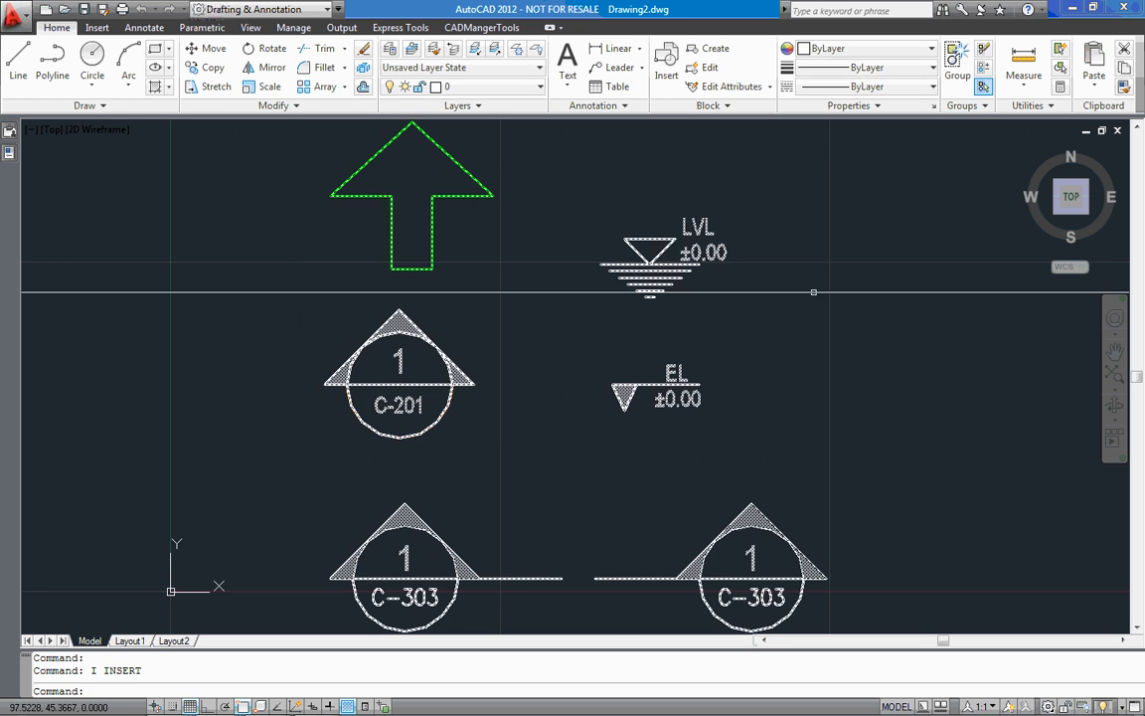
Close the test drawing without saving it and create a new blank drawing
{"action": "left_click", "coordinate": [1116, 132]}
{"action": "left_click", "coordinate": [612, 403]}
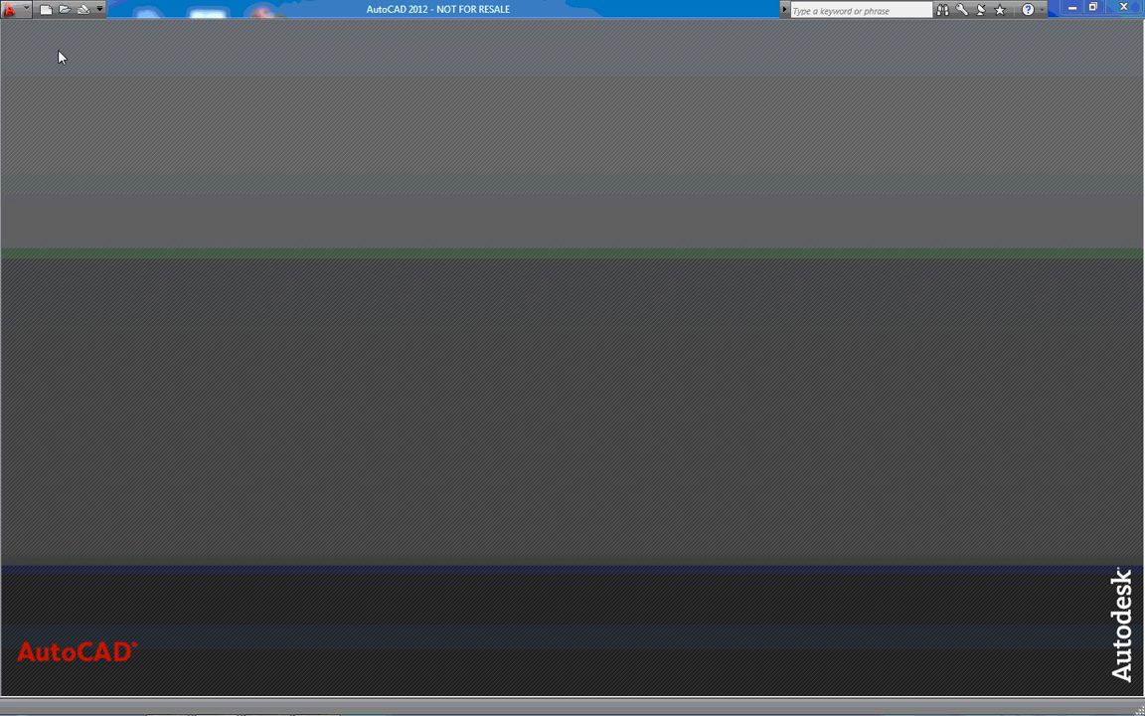
{"action": "left_click", "coordinate": [46, 9]}
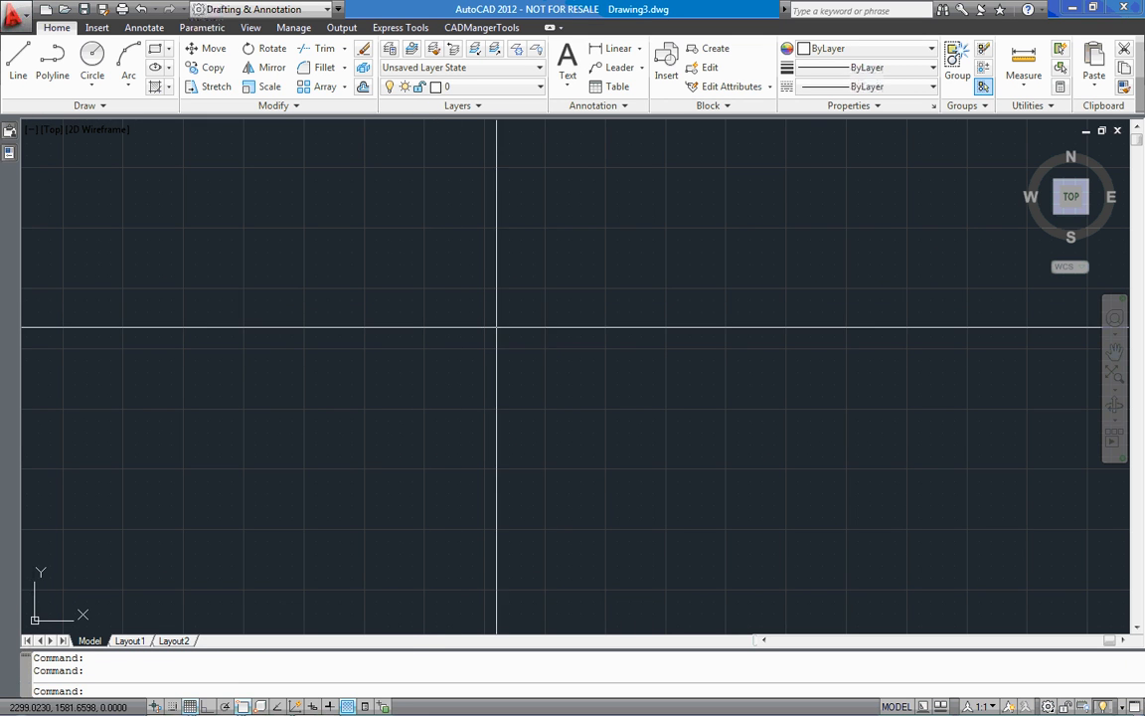
Switch to Batch-In-Database and set the Block-Insert command to insert the whole external file North-Fill.dwg from P:\Blocks
{"action": "mouse_move", "coordinate": [235, 699]}
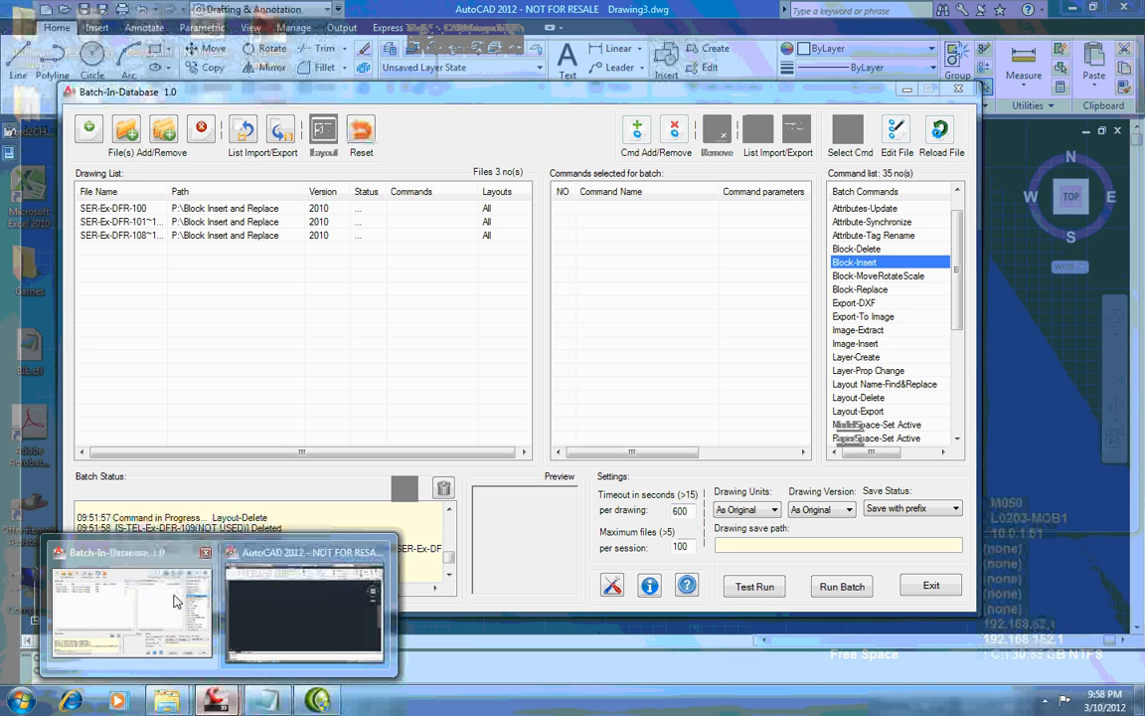
{"action": "left_click", "coordinate": [174, 601]}
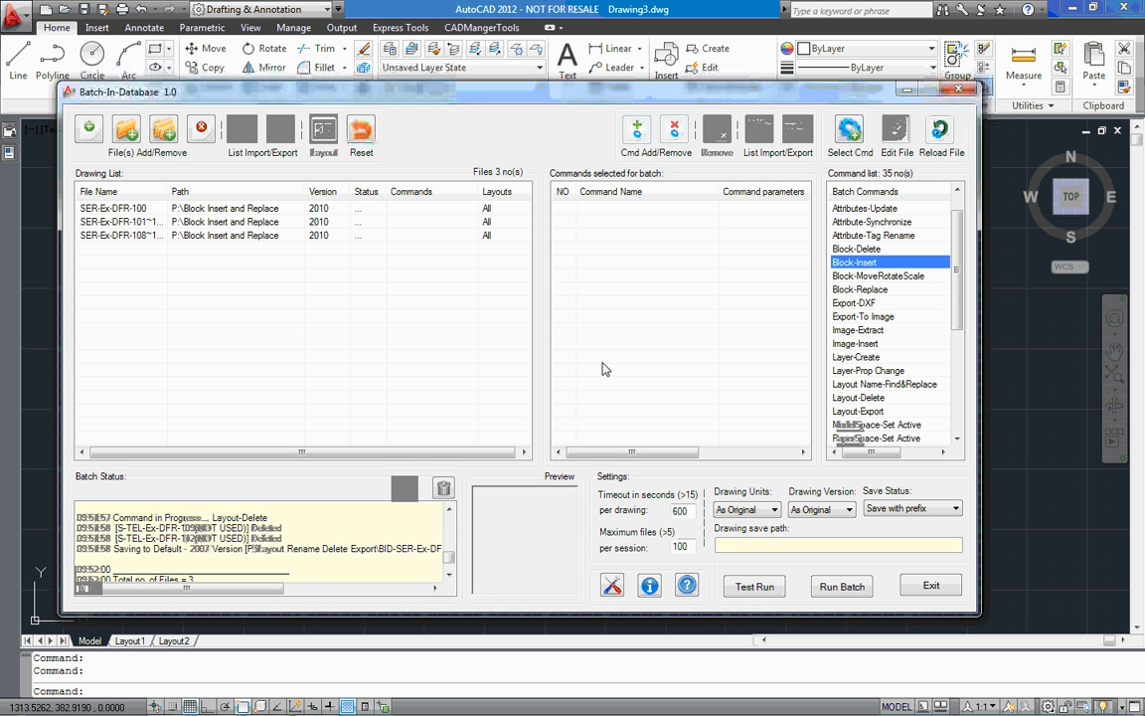
{"action": "double_click", "coordinate": [867, 264]}
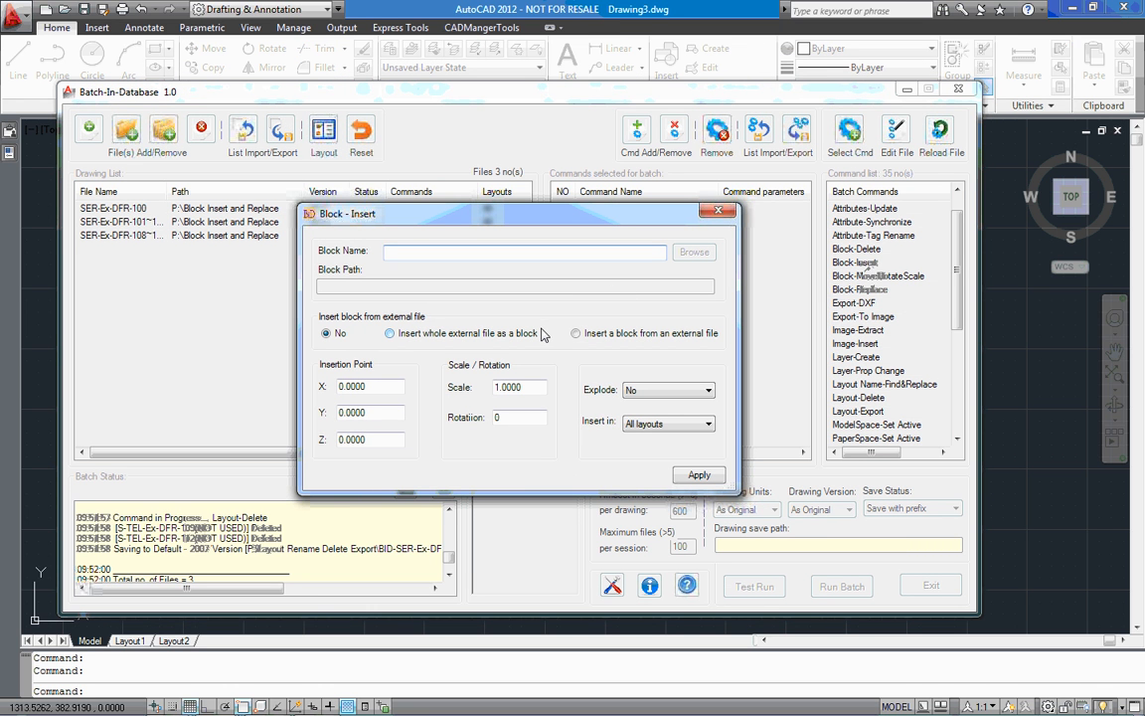
{"action": "left_click", "coordinate": [530, 341]}
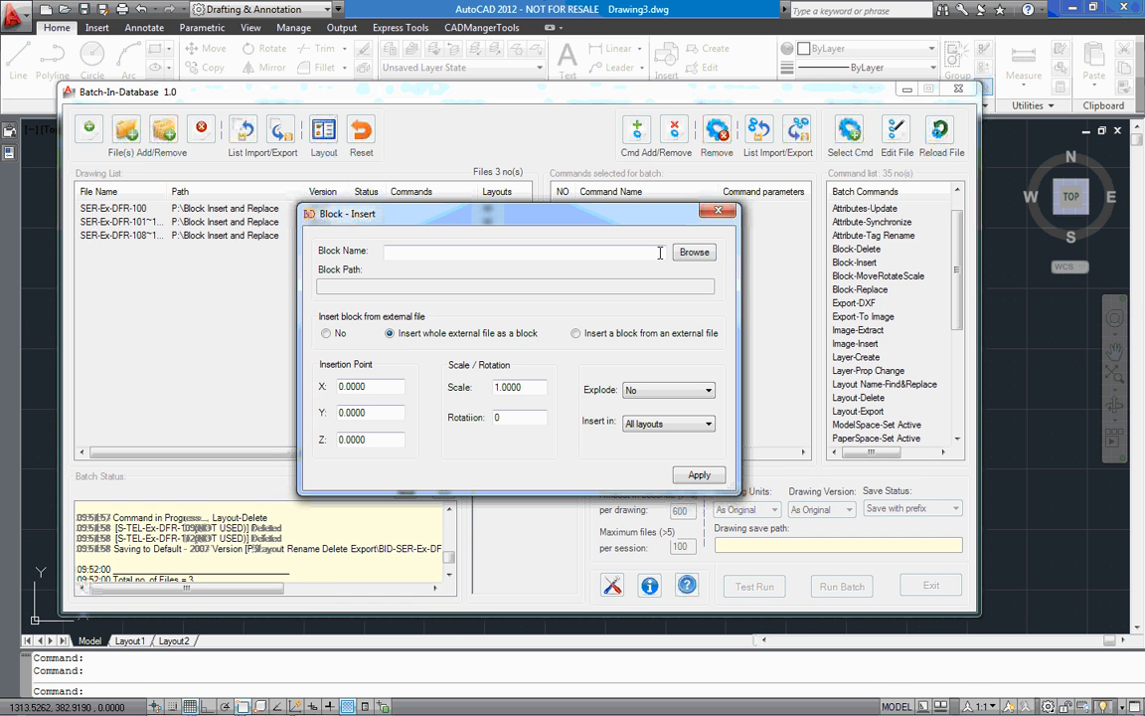
{"action": "left_click", "coordinate": [694, 252]}
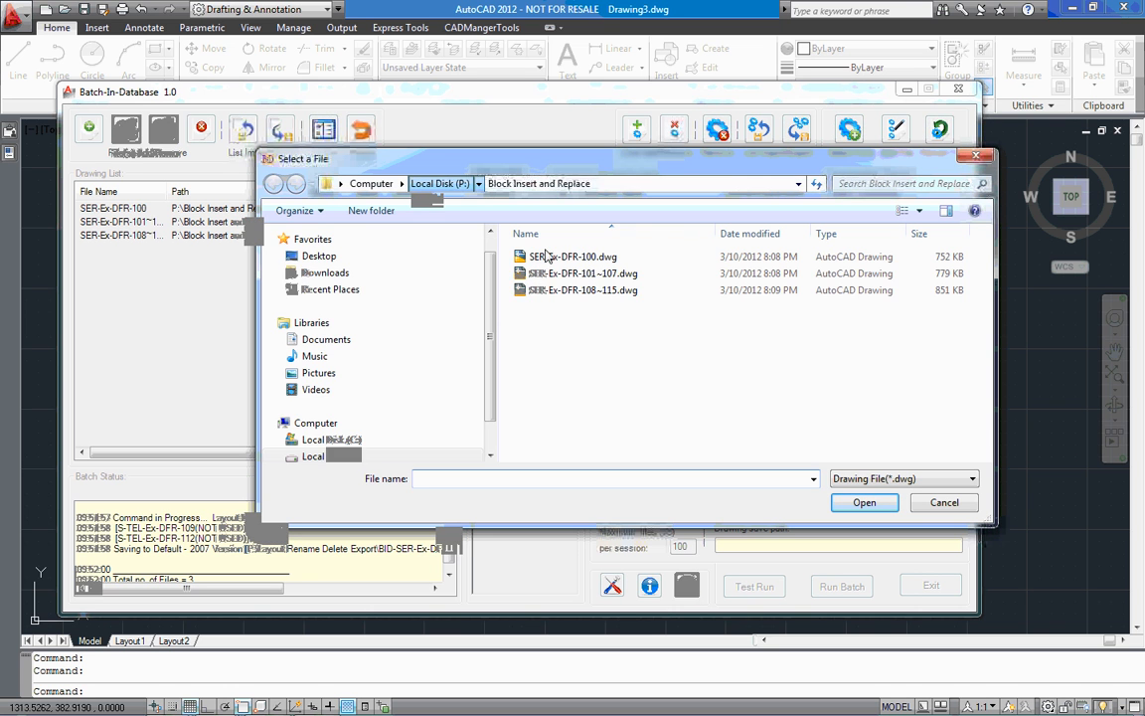
{"action": "double_click", "coordinate": [599, 273]}
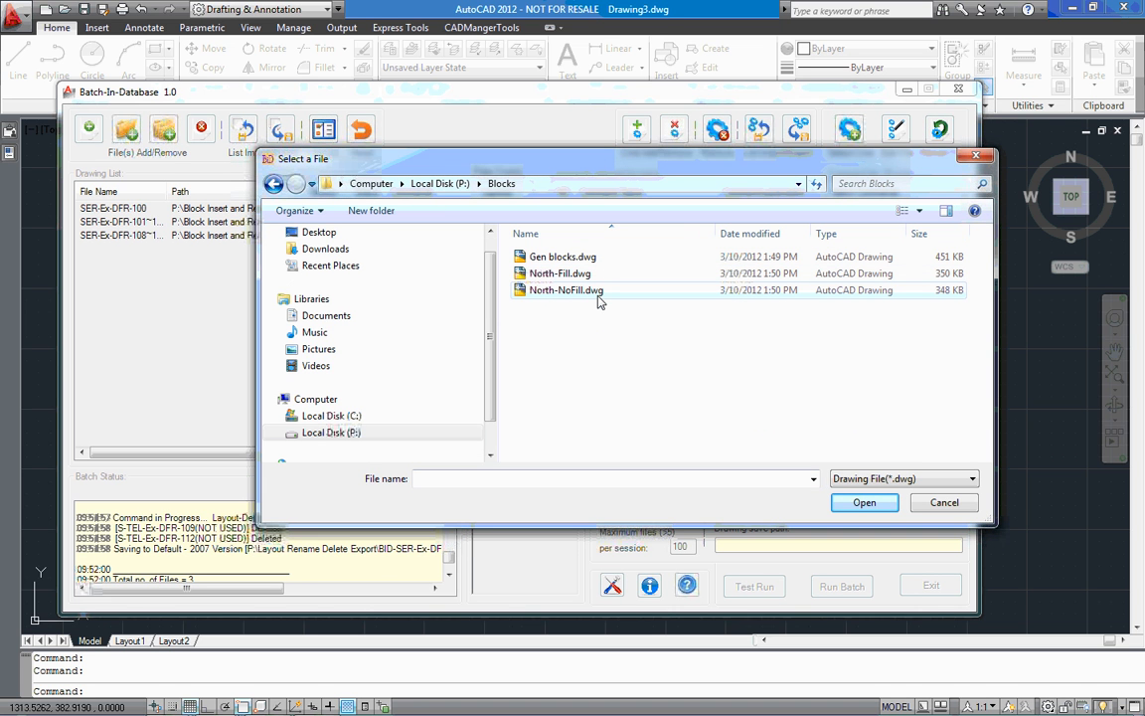
{"action": "left_click", "coordinate": [586, 278]}
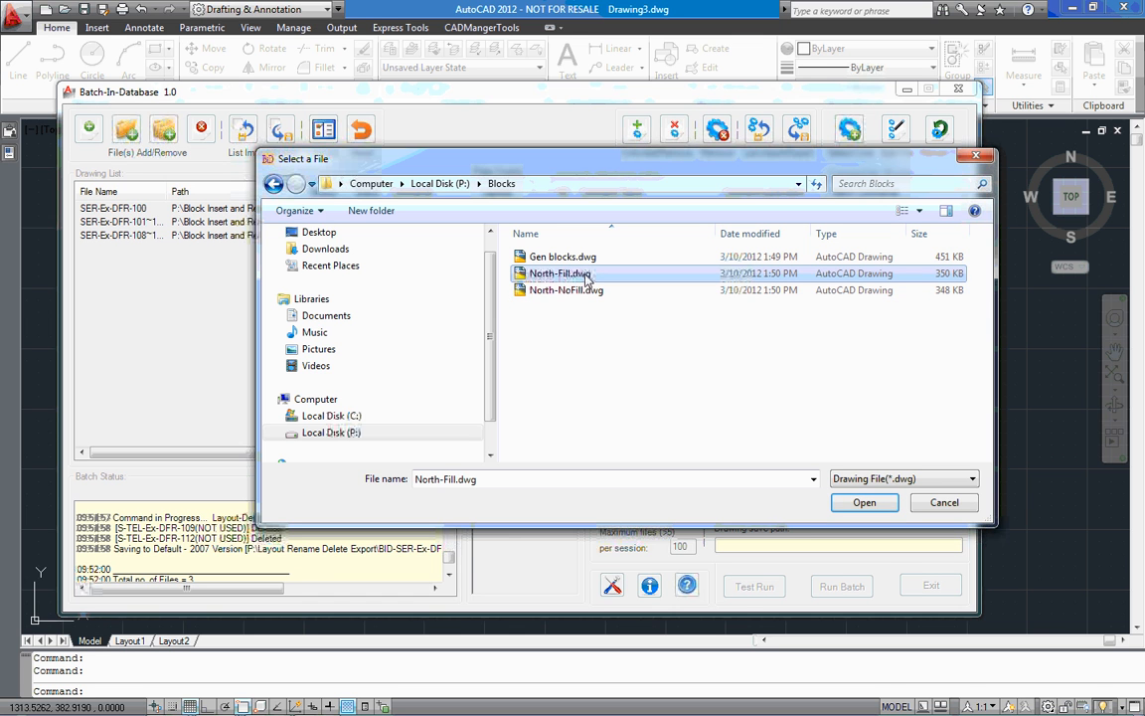
{"action": "left_click", "coordinate": [852, 504]}
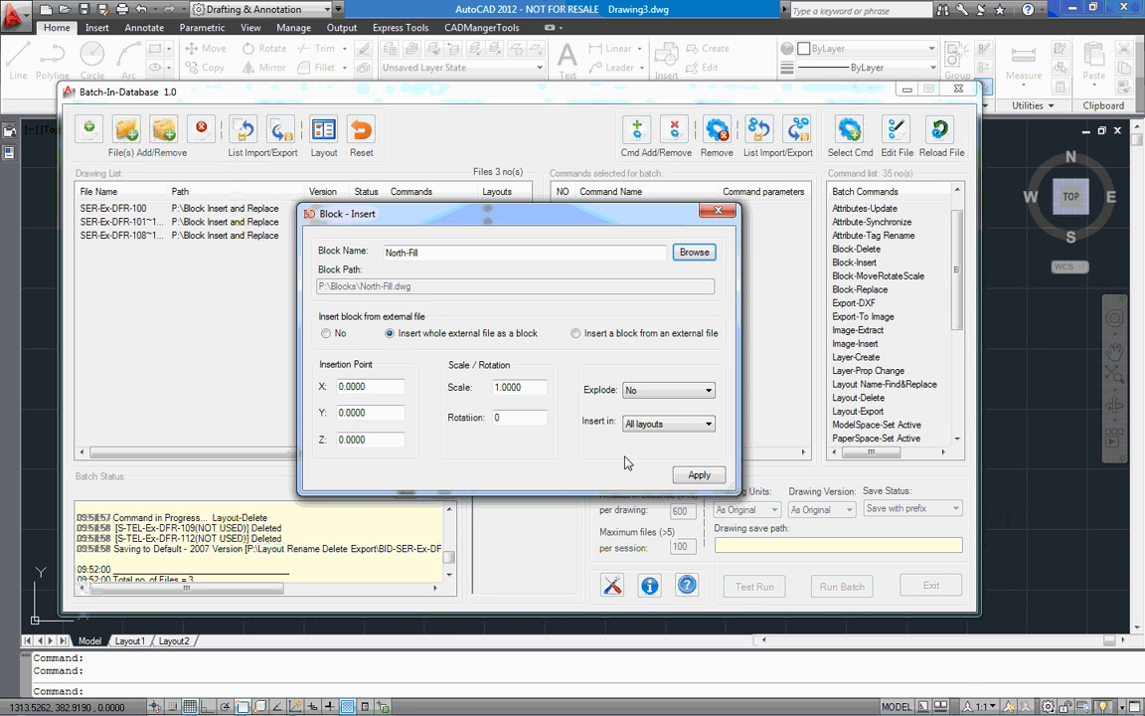
Set the insertion point to X 700 and Y 550 and add the Block-Insert command for all layouts to the batch
{"action": "left_click_drag", "start_coordinate": [387, 387], "coordinate": [298, 416]}
{"action": "type", "text": "700"}
{"action": "key", "text": "Tab"}
{"action": "type", "text": "55"}
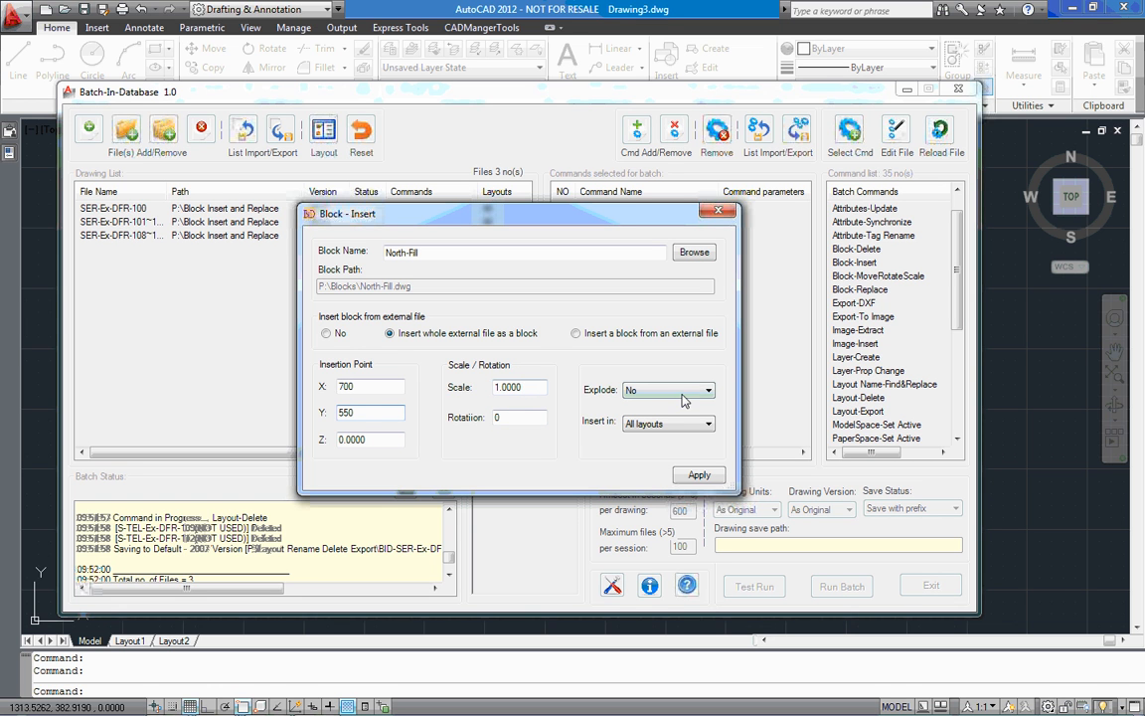
{"action": "left_click", "coordinate": [699, 475]}
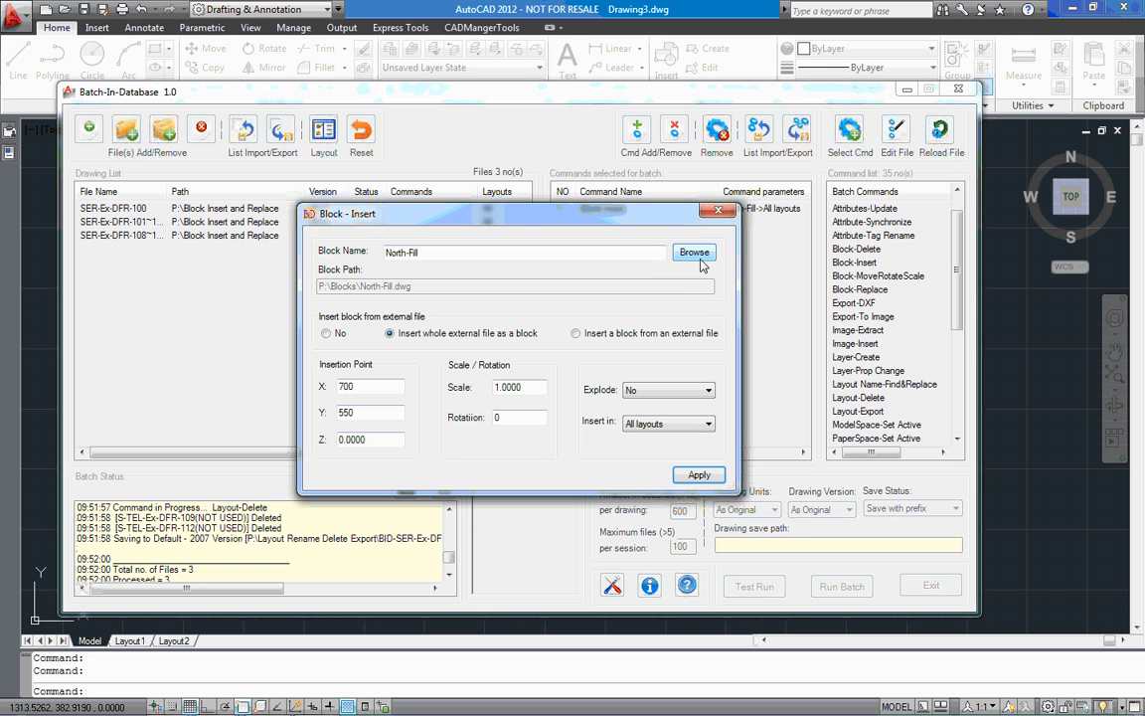
{"action": "left_click", "coordinate": [718, 211]}
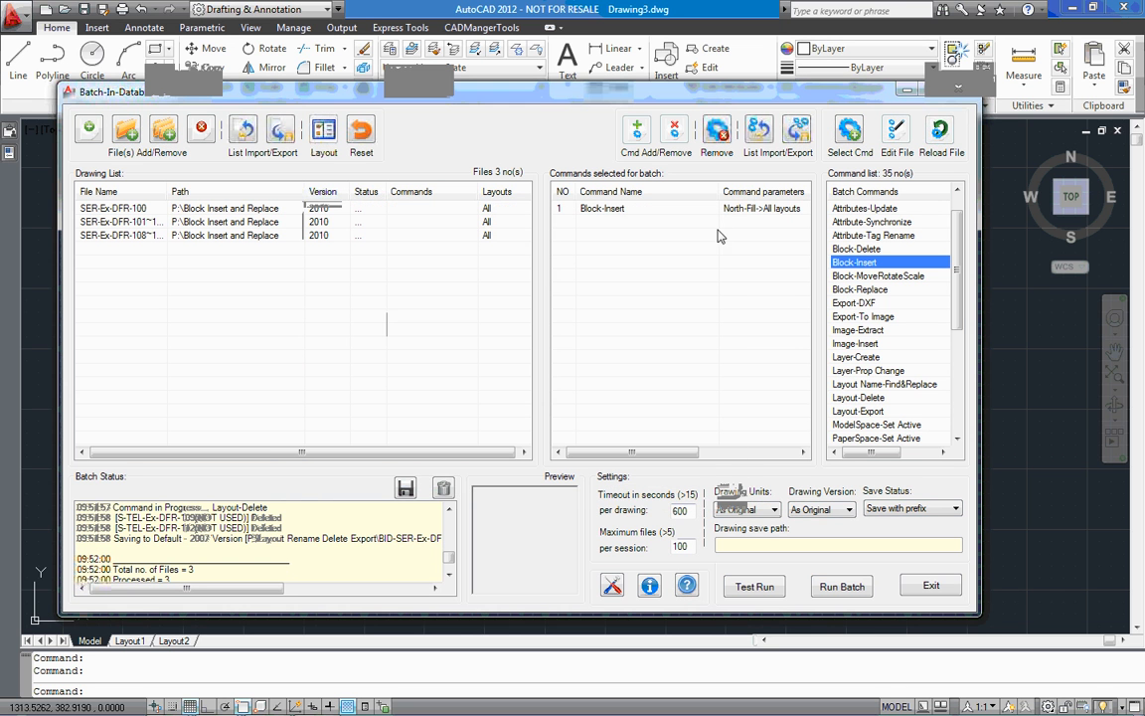
Assign the North-Fill Block-Insert command to all three drawings in the list
{"action": "left_click_drag", "start_coordinate": [408, 273], "coordinate": [303, 204]}
{"action": "left_click", "coordinate": [604, 218]}
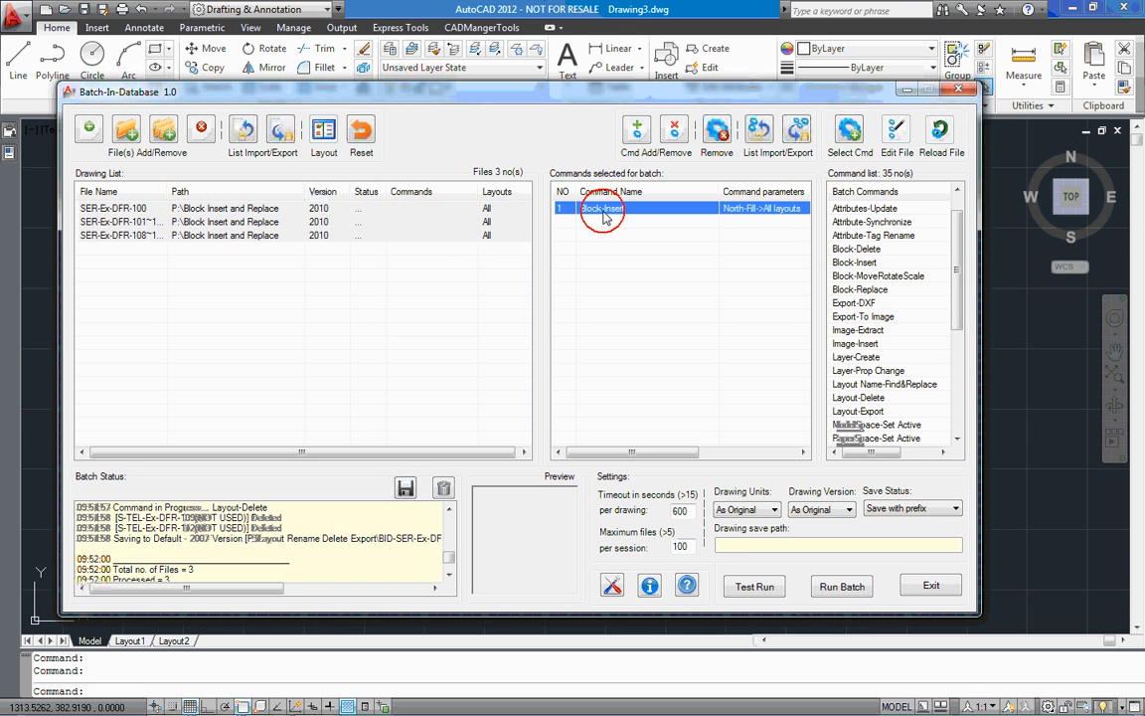
{"action": "double_click", "coordinate": [604, 217]}
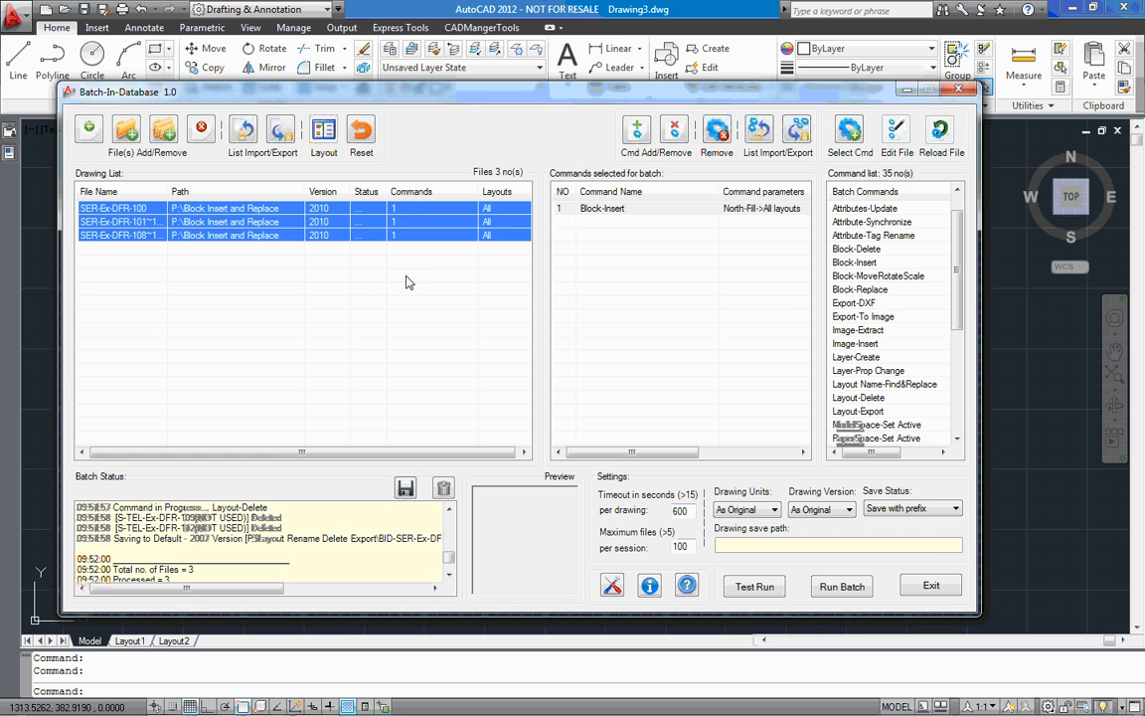
Keep the save status at Save with prefix and run the batch on the three drawings, accepting saving in the same folder
{"action": "left_click", "coordinate": [924, 509]}
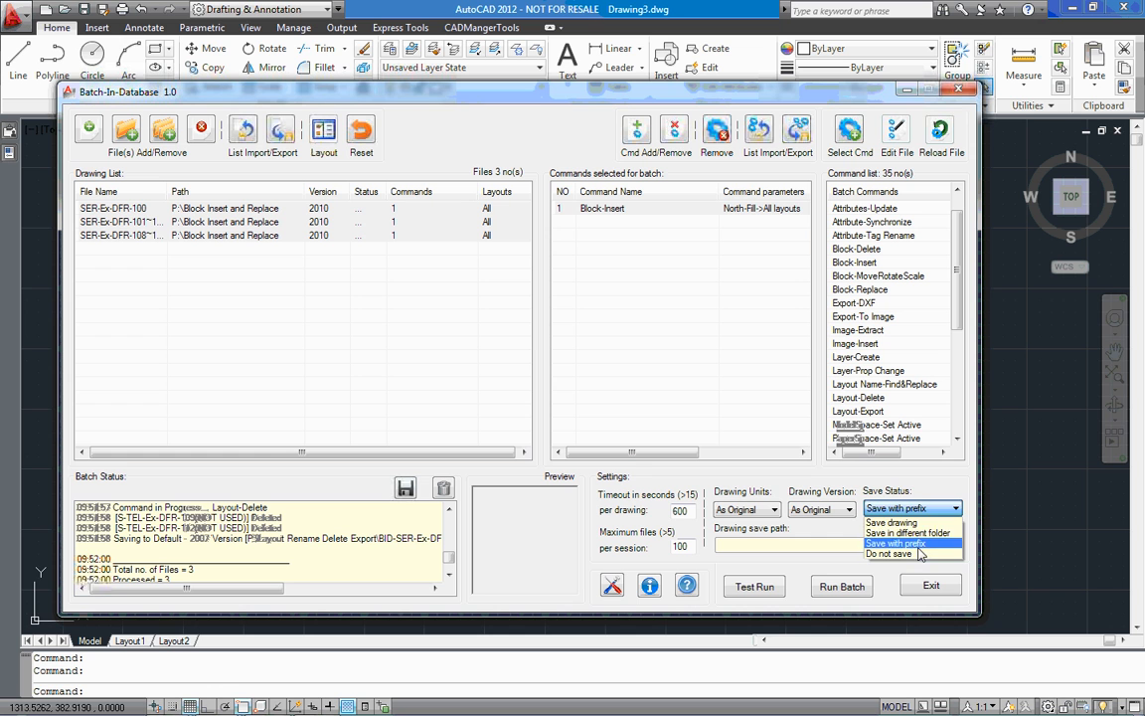
{"action": "left_click", "coordinate": [924, 544]}
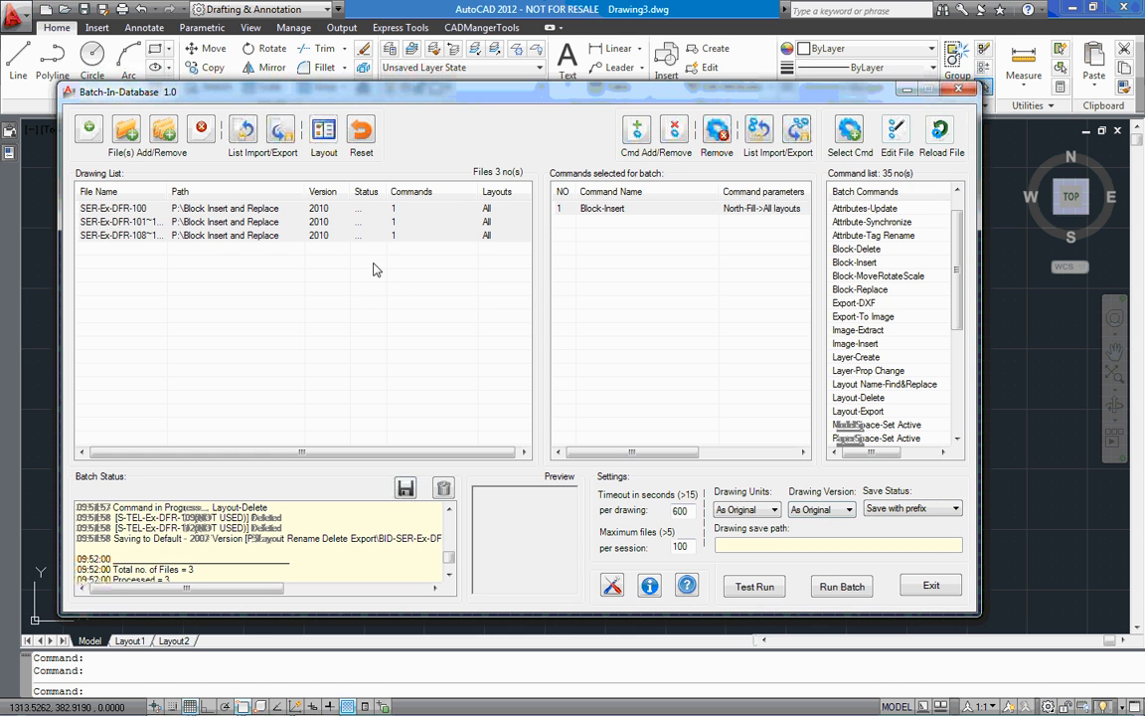
{"action": "left_click", "coordinate": [842, 588]}
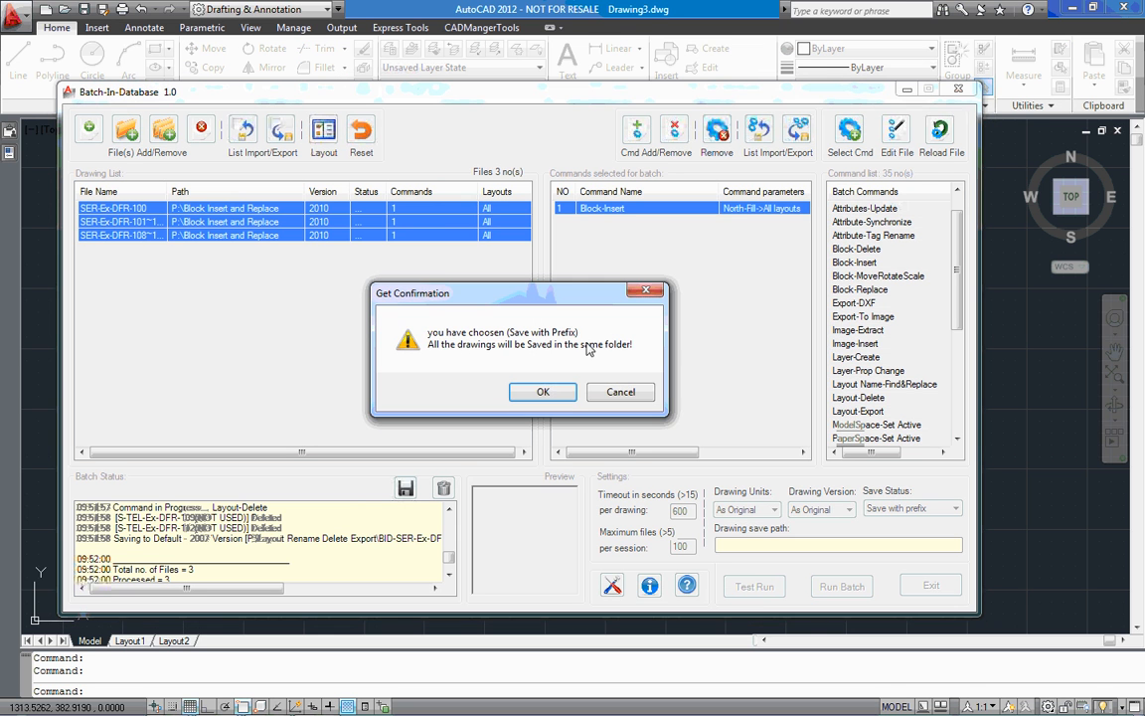
{"action": "left_click", "coordinate": [543, 392]}
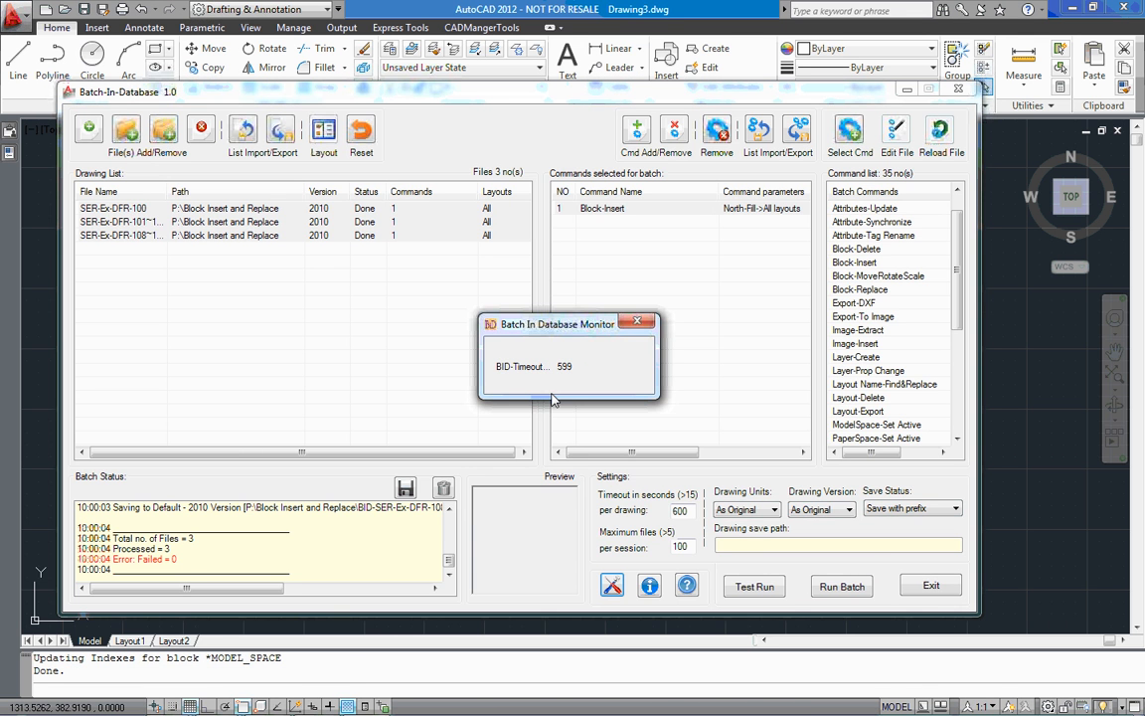
Switch to AutoCAD, open BID-SER-Ex-DFR-100.dwg, inspect the inserted north arrow's properties, and close the drawing
{"action": "left_click", "coordinate": [908, 92]}
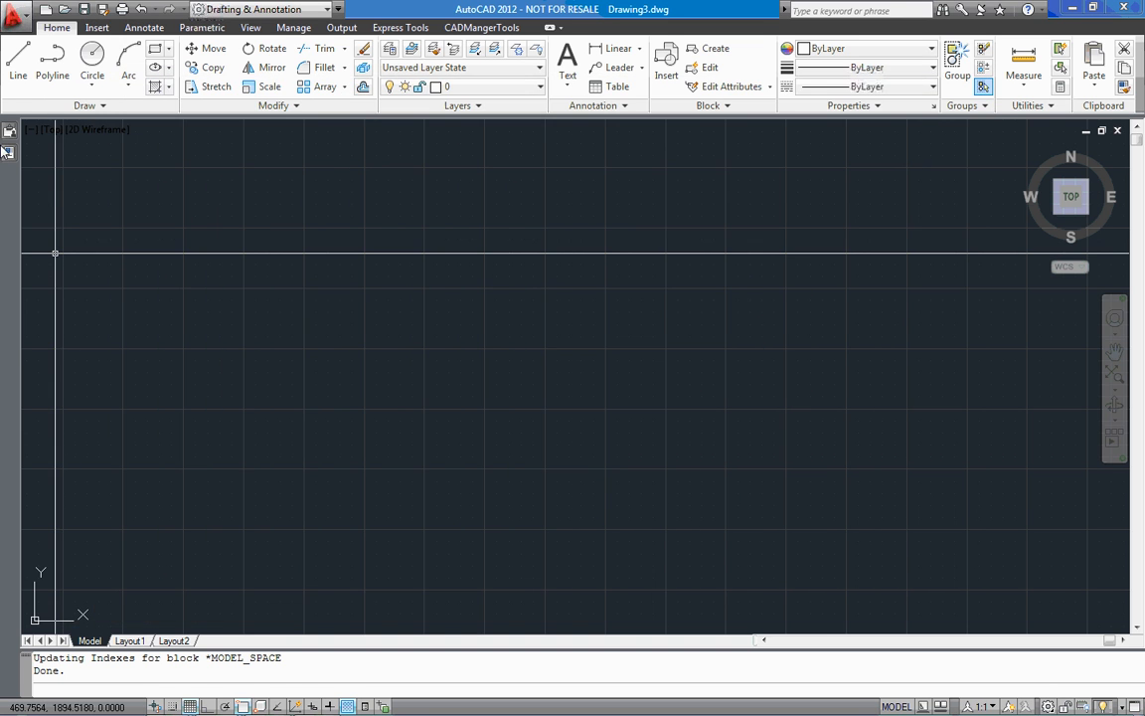
{"action": "left_click", "coordinate": [63, 10]}
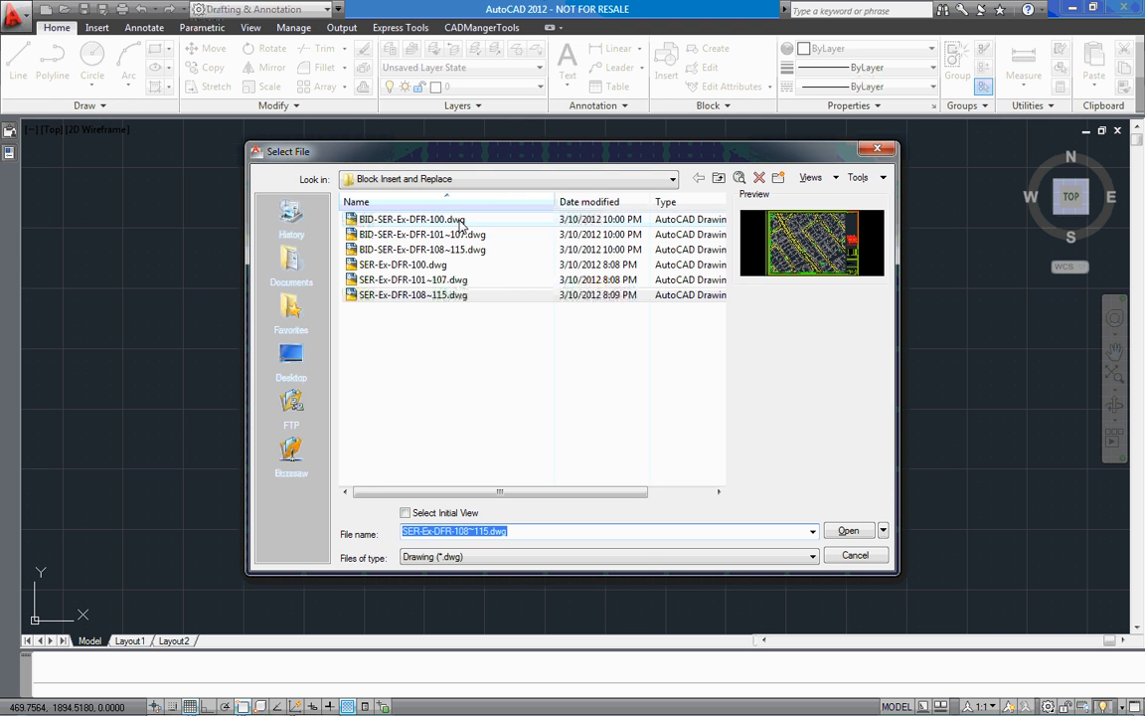
{"action": "left_click", "coordinate": [428, 219]}
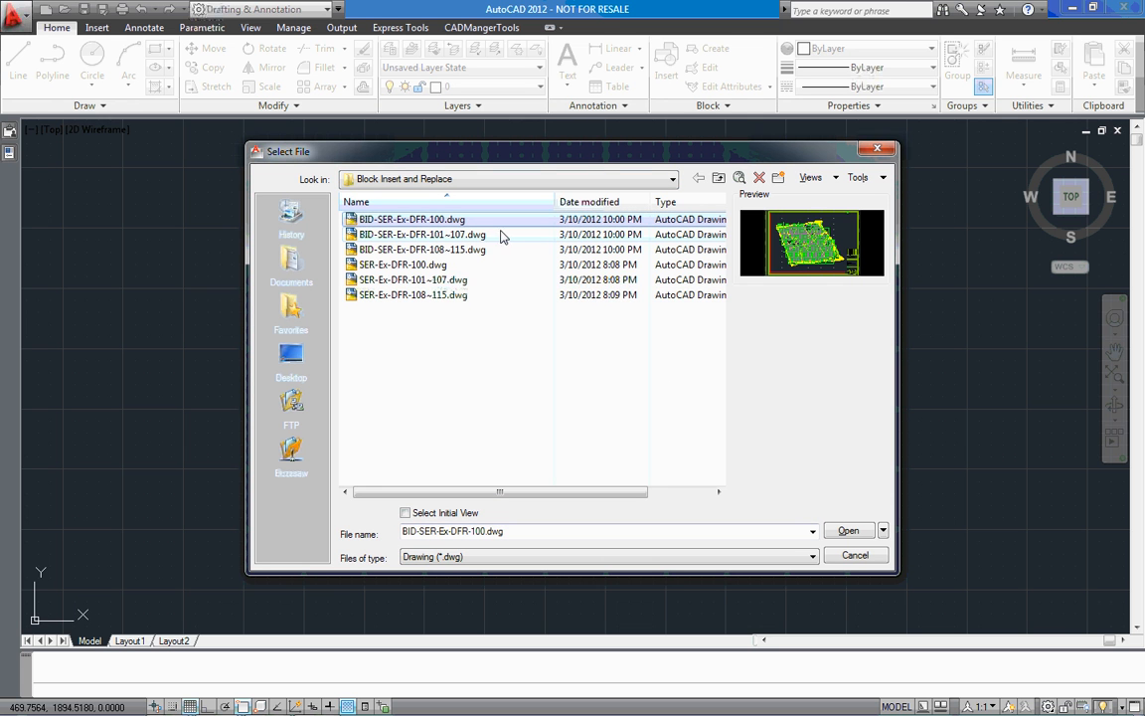
{"action": "left_click", "coordinate": [860, 534]}
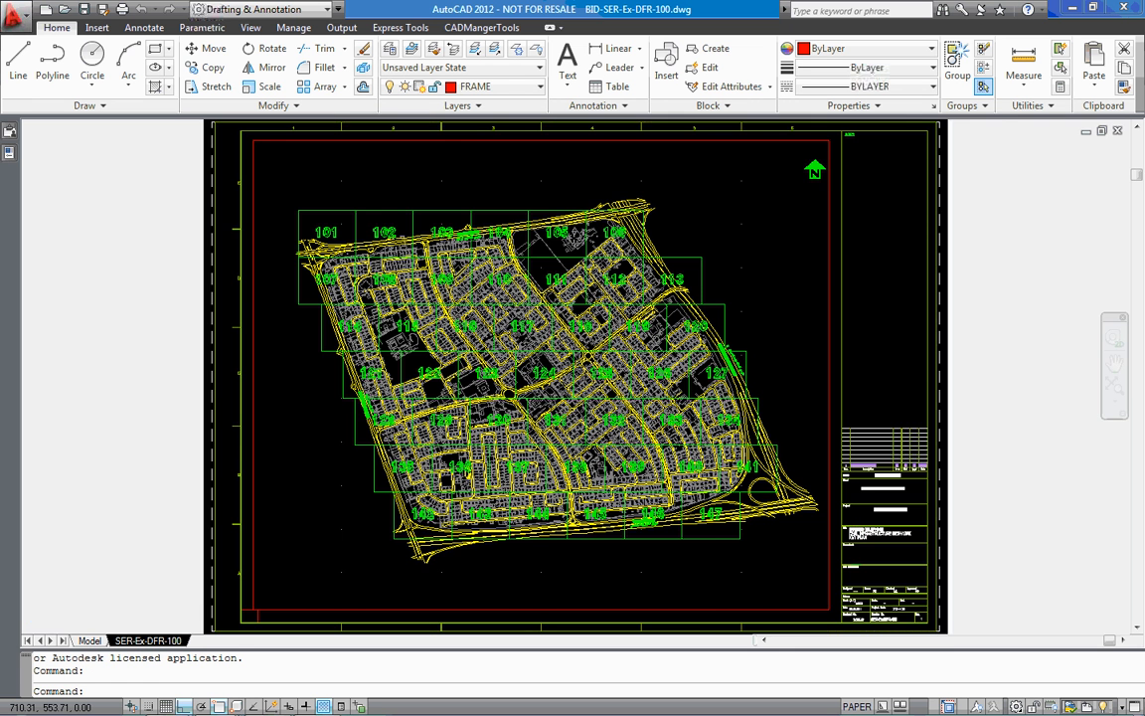
{"action": "scroll", "coordinate": [828, 157], "scroll_direction": "up", "scroll_amount": 5}
{"action": "left_click", "coordinate": [806, 179]}
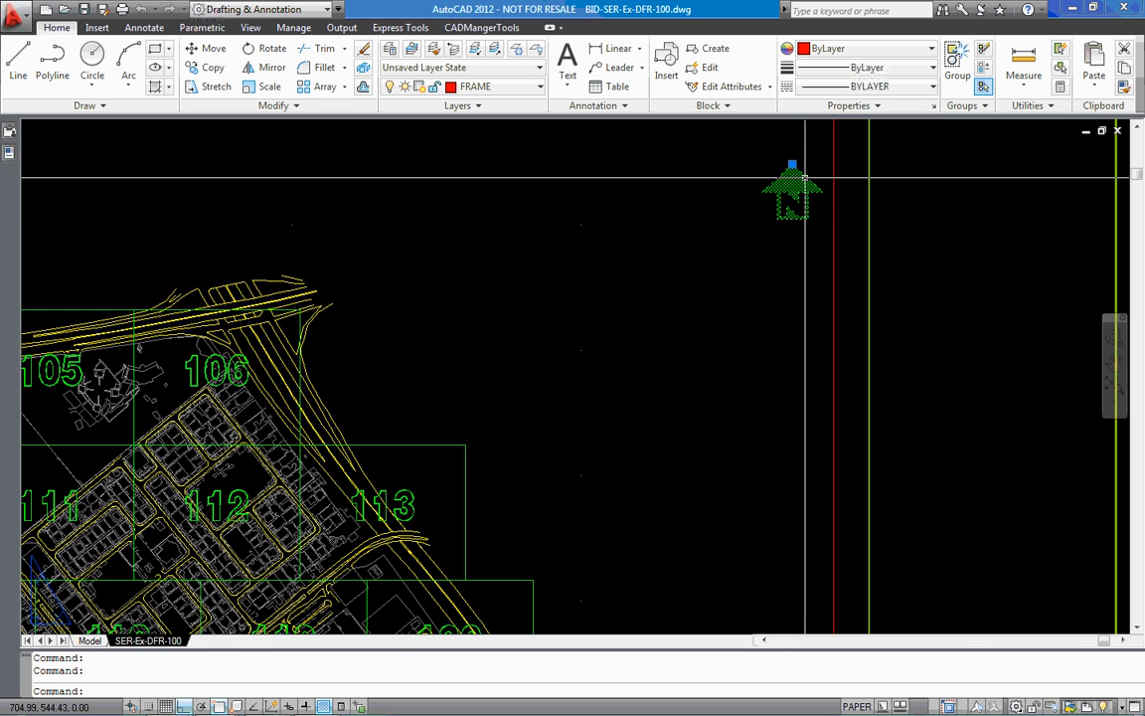
{"action": "mouse_move", "coordinate": [10, 151]}
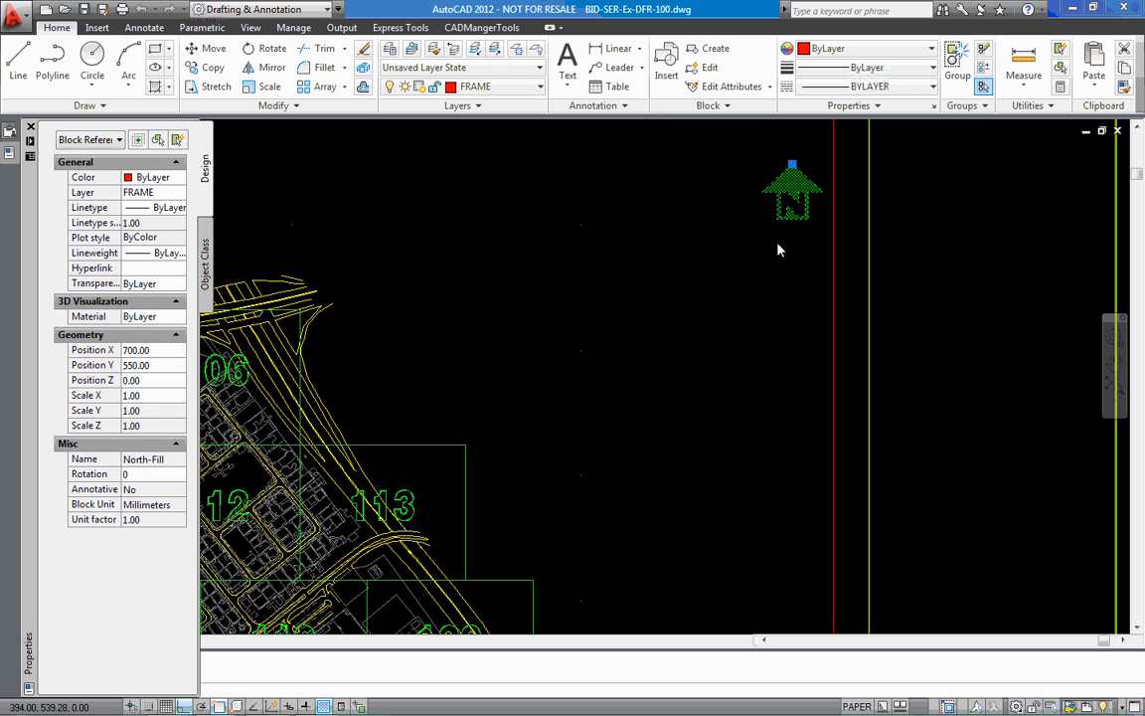
{"action": "left_click", "coordinate": [1117, 131]}
{"action": "left_click", "coordinate": [648, 398]}
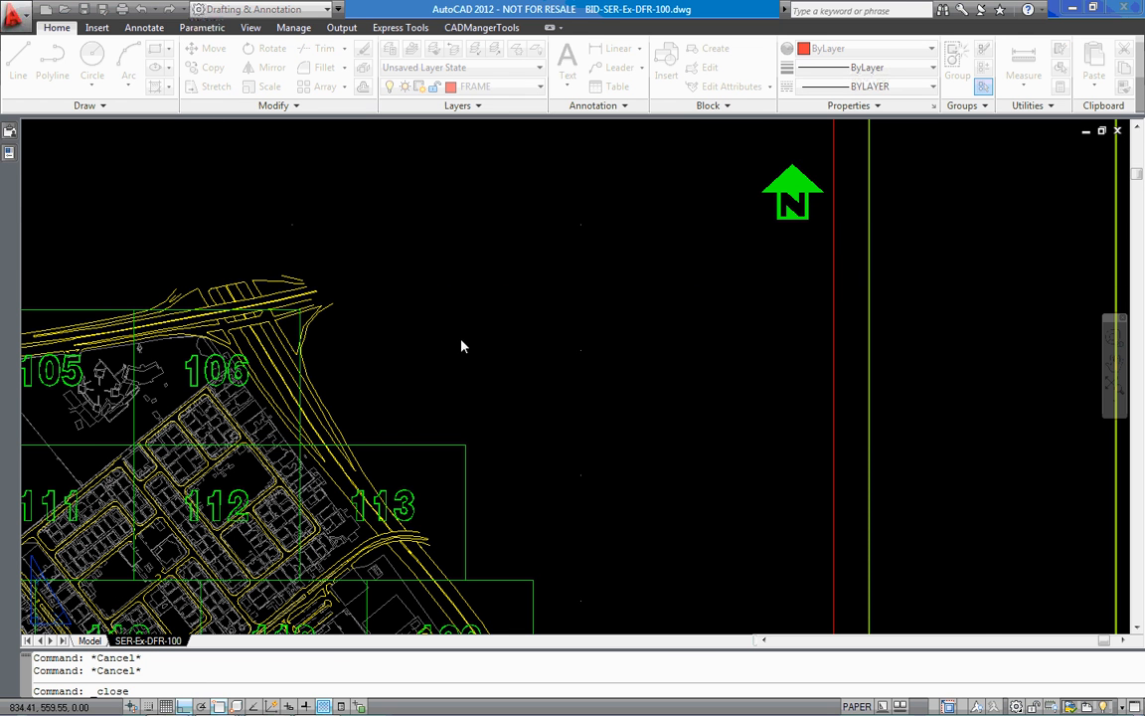
Open BID-SER-Ex-DFR-101~107.dwg, check the north arrow on layouts S-TEL-Ex-DFR-102 and S-TEL-Ex-DFR-103, and close it without saving
{"action": "left_click", "coordinate": [63, 9]}
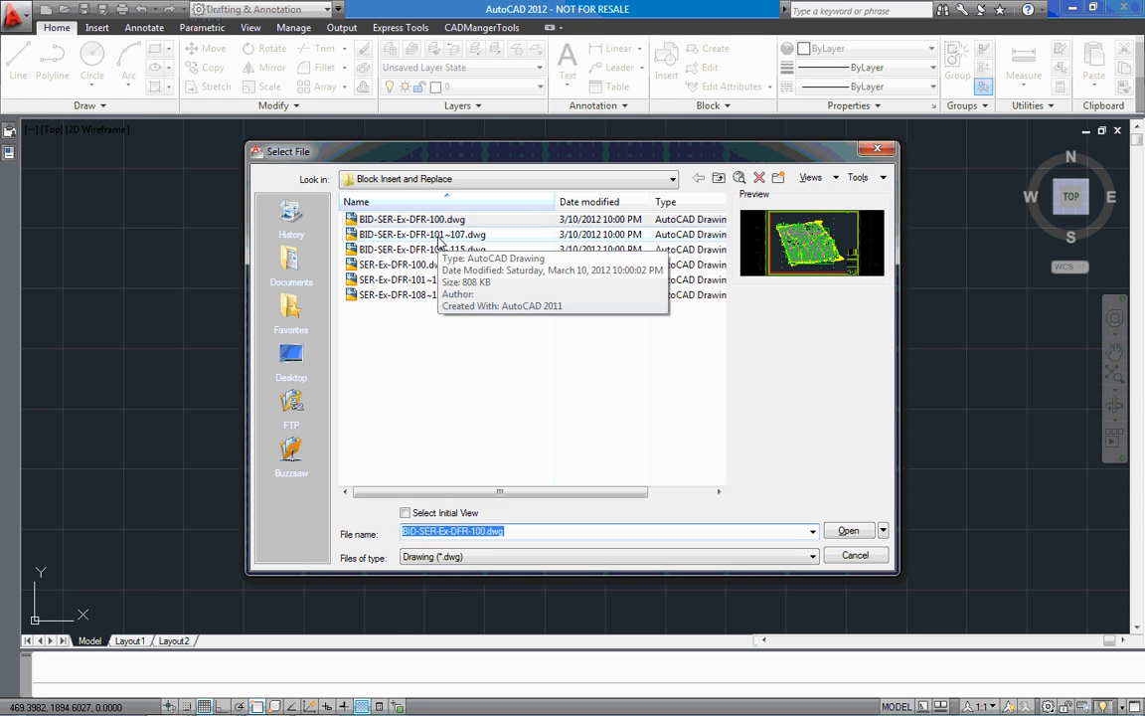
{"action": "double_click", "coordinate": [440, 236]}
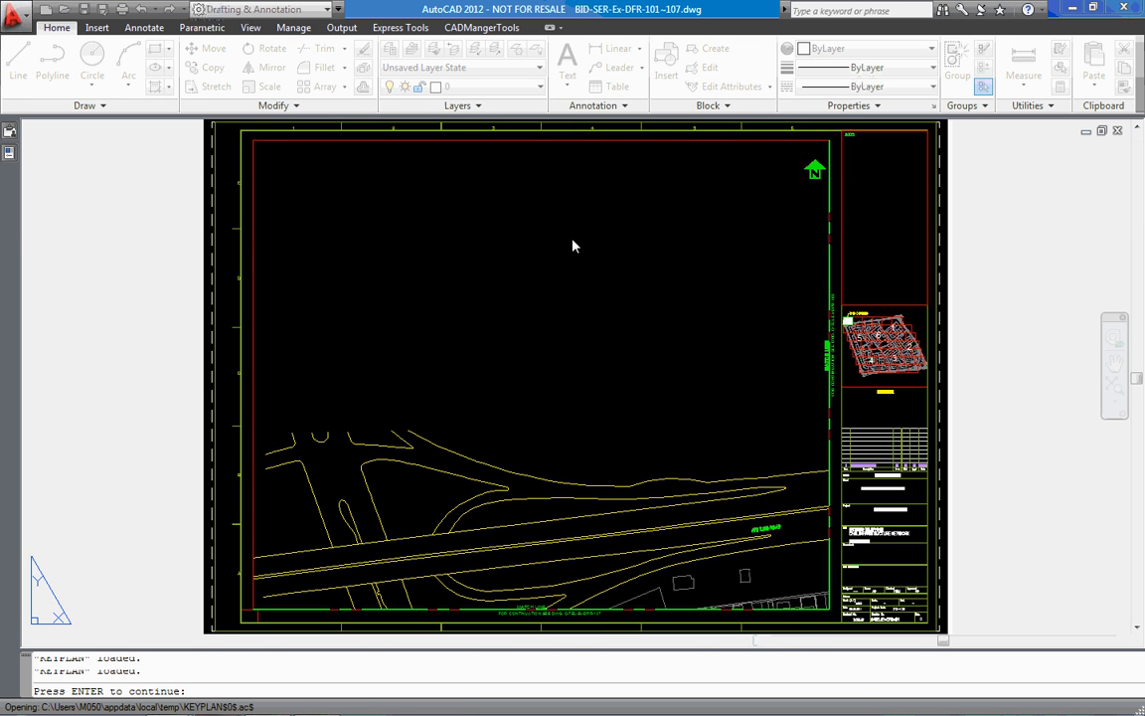
{"action": "left_click", "coordinate": [239, 641]}
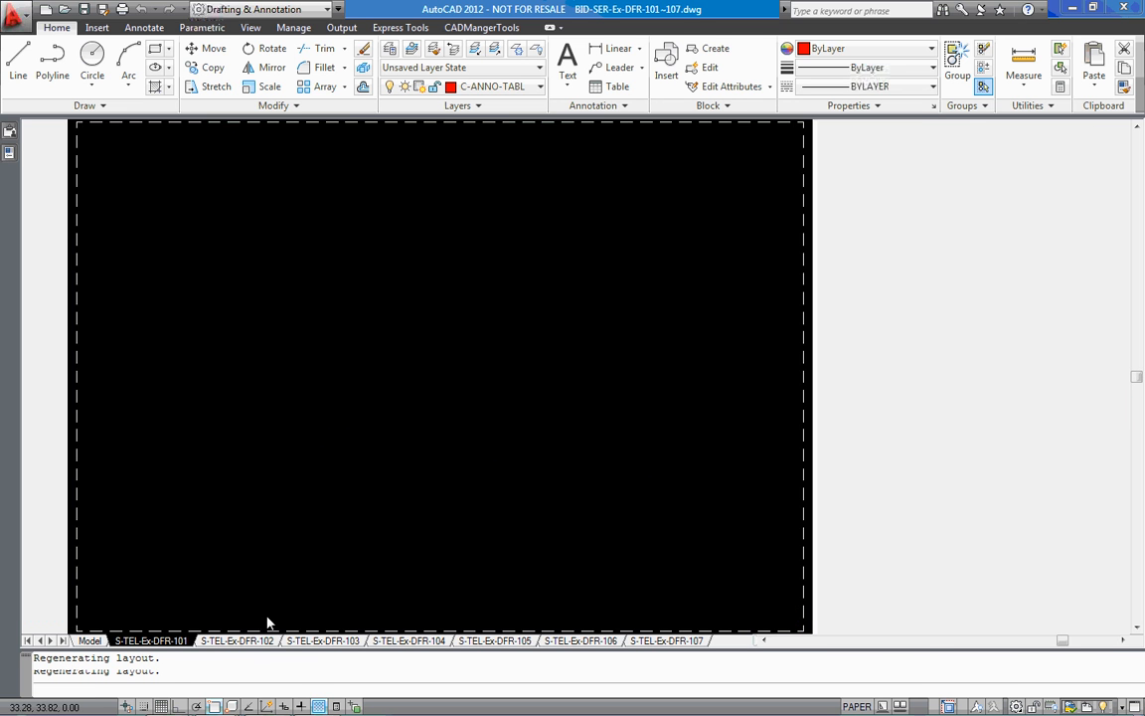
{"action": "left_click", "coordinate": [323, 641]}
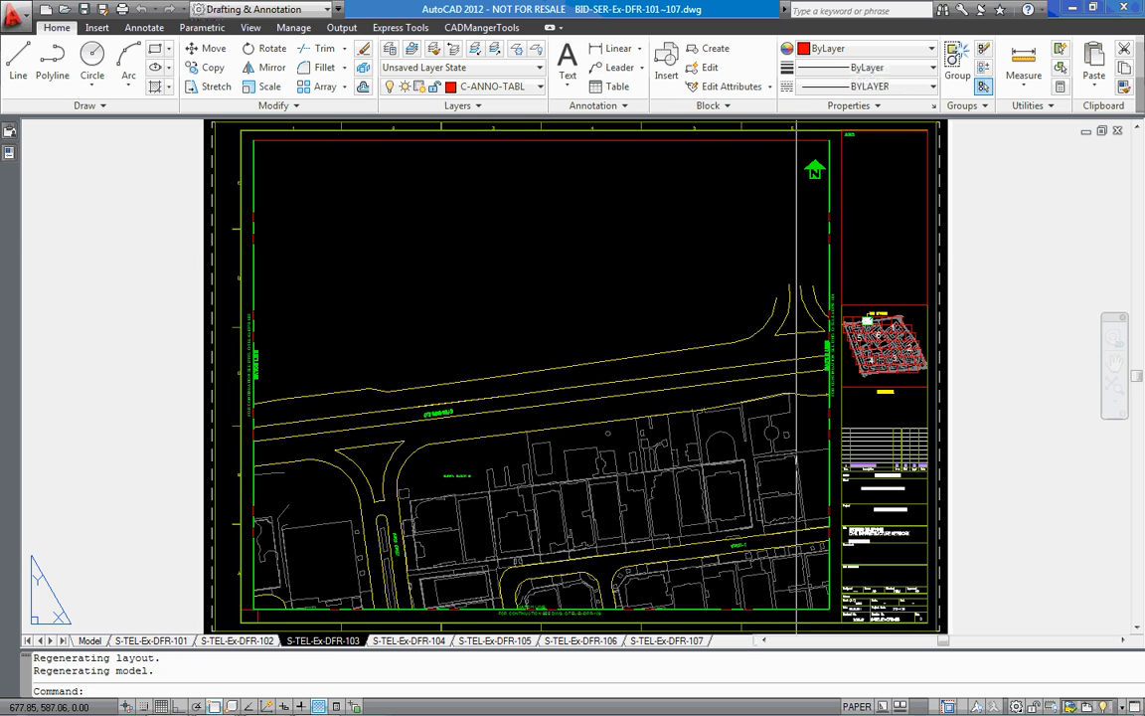
{"action": "left_click", "coordinate": [1118, 130]}
{"action": "left_click", "coordinate": [585, 399]}
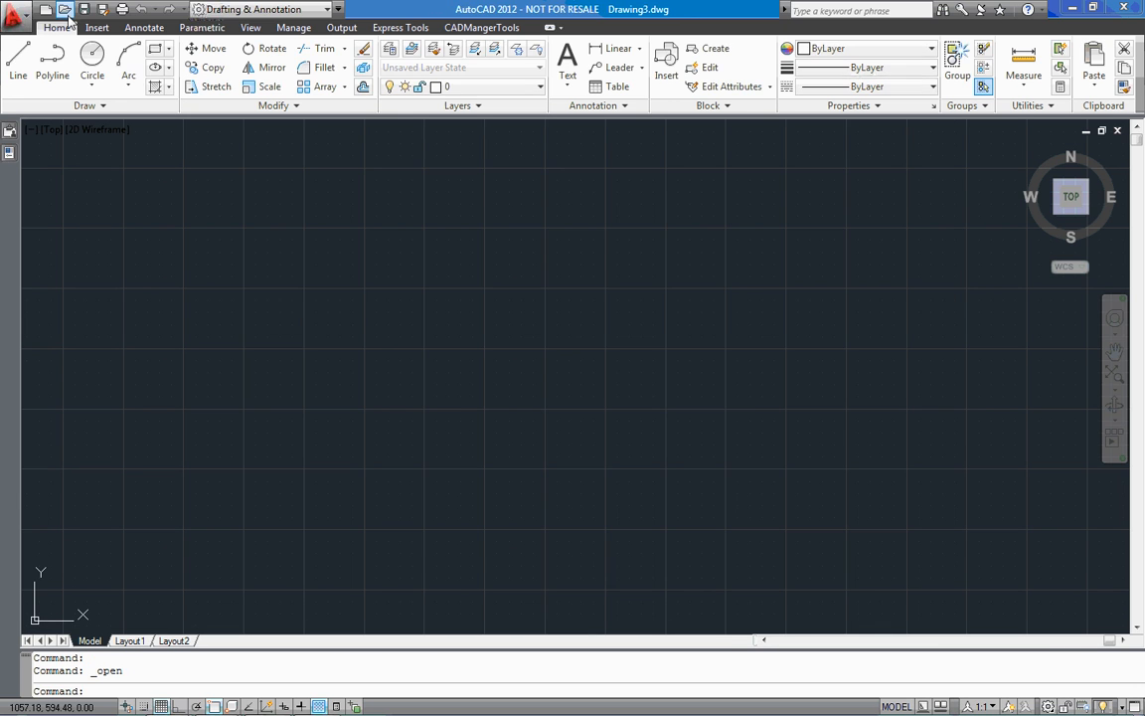
Open BID-SER-Ex-DFR-108~115.dwg, check the north arrow on layout S-TEL-Ex-DFR-112(NOT USED), and close it without saving
{"action": "left_click", "coordinate": [65, 10]}
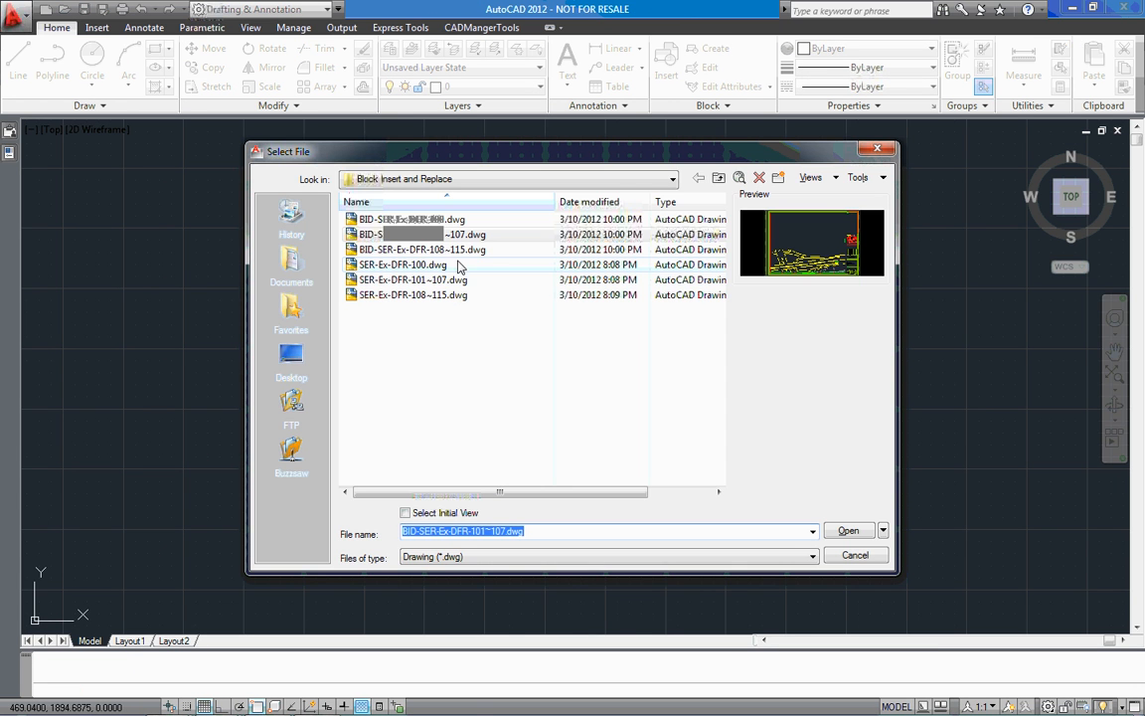
{"action": "double_click", "coordinate": [453, 245]}
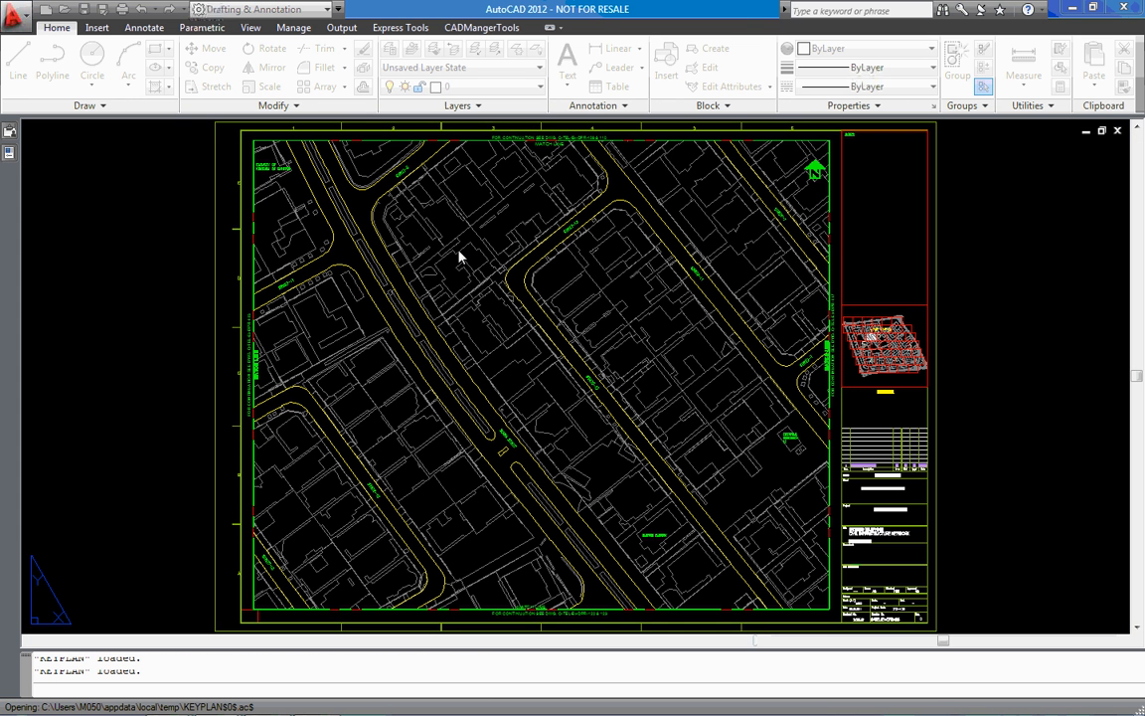
{"action": "key", "text": "Return"}
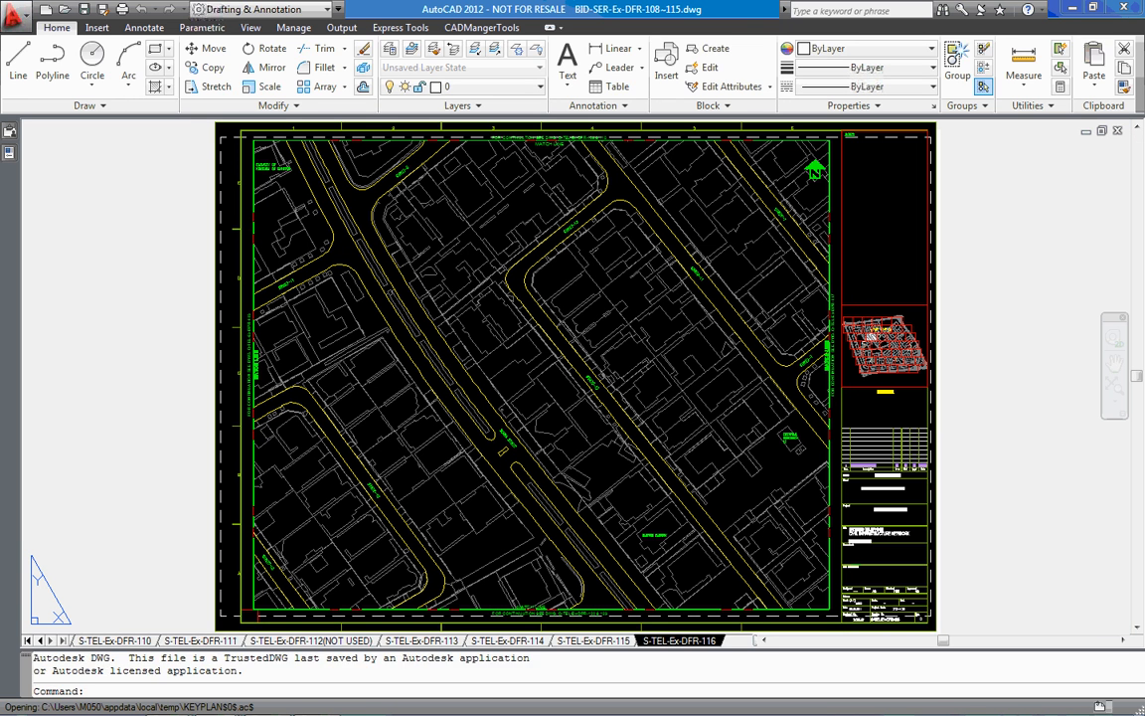
{"action": "left_click", "coordinate": [309, 641]}
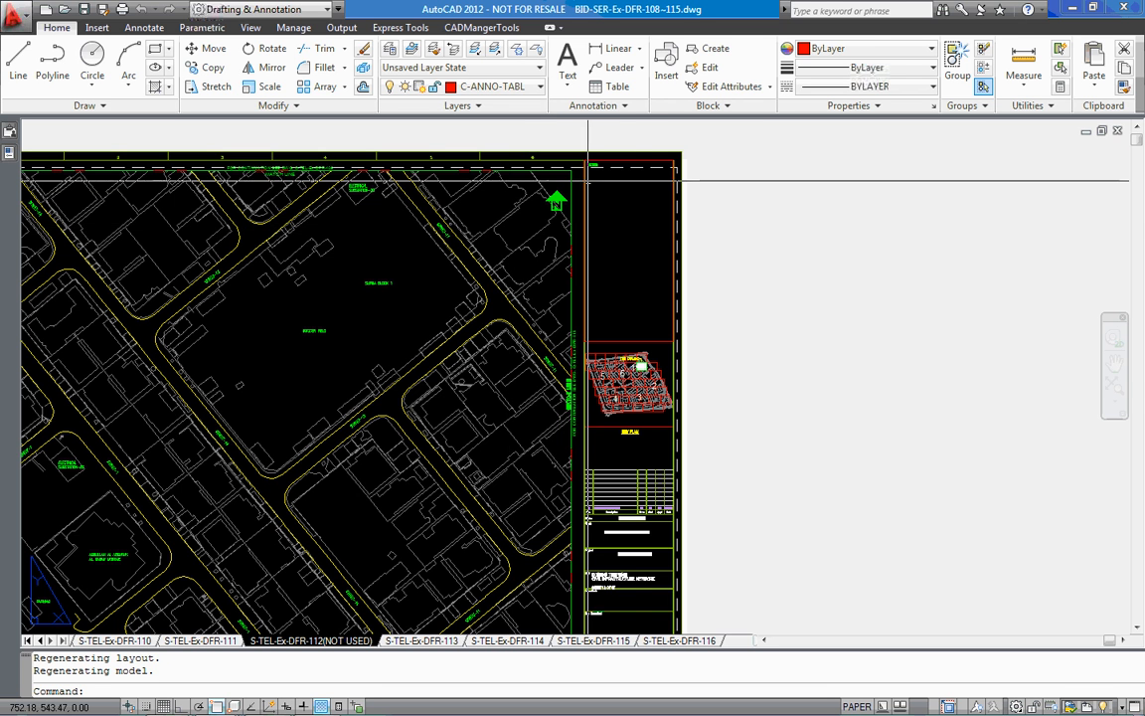
{"action": "middle_click", "coordinate": [640, 220]}
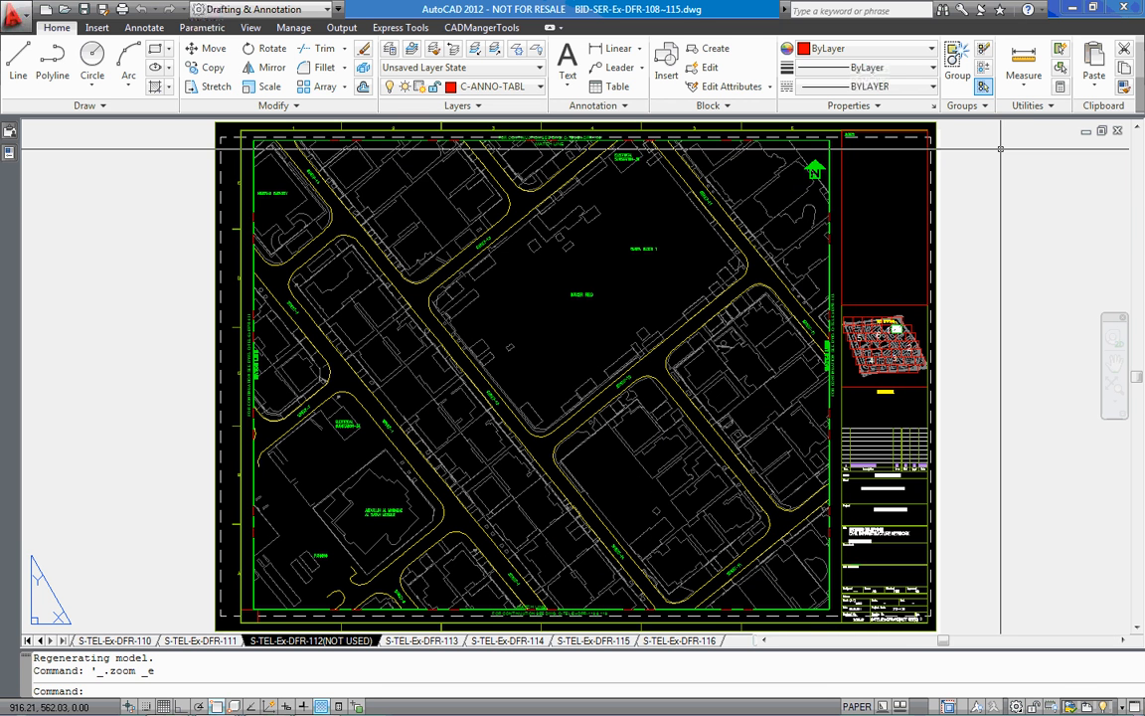
{"action": "middle_click", "coordinate": [944, 214]}
{"action": "key", "text": "ctrl+F4"}
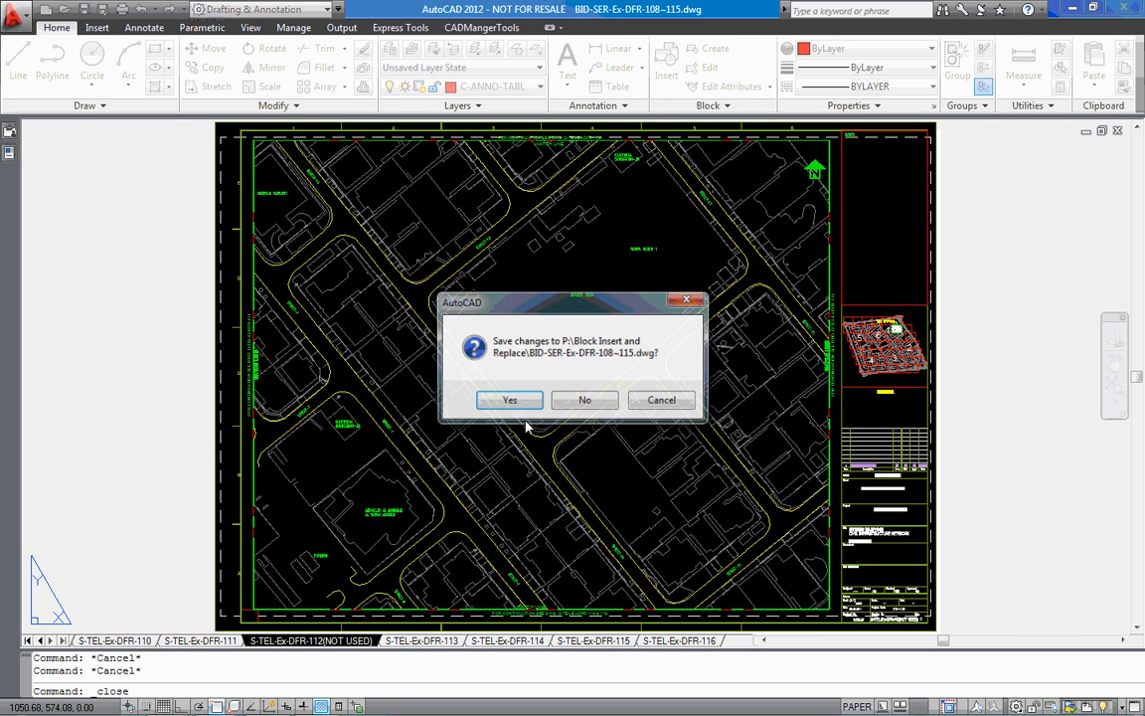
{"action": "left_click", "coordinate": [576, 397]}
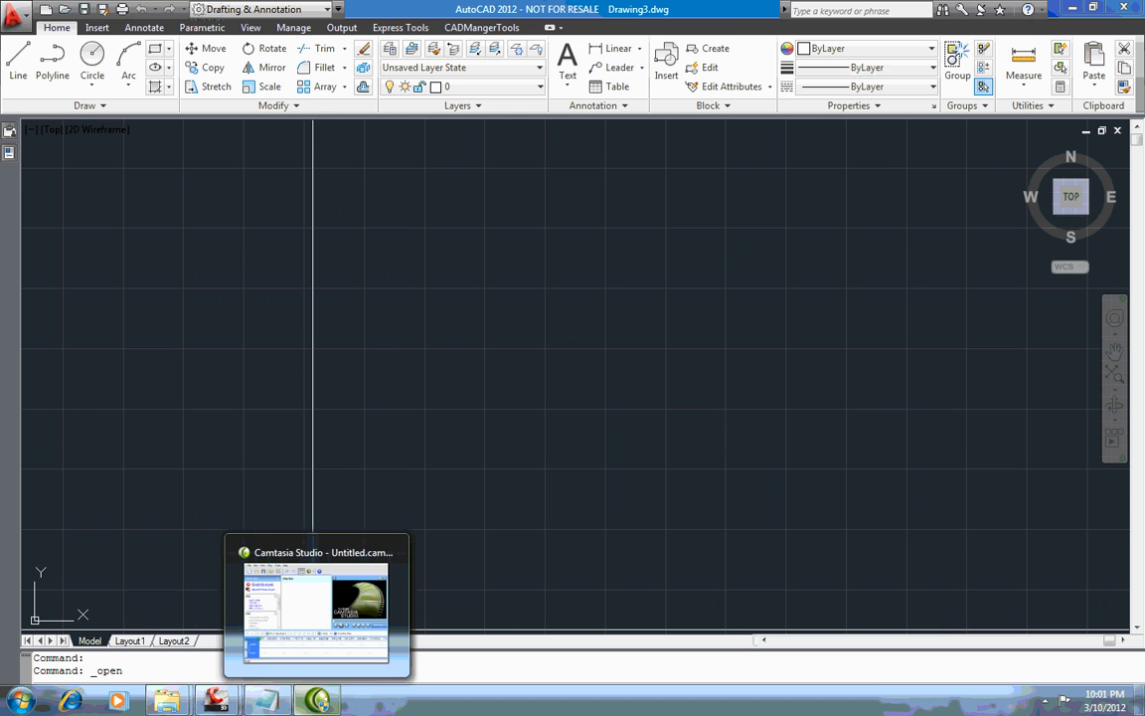
Switch to Batch-In-Database and remove the North-Fill Block-Insert command from the batch
{"action": "mouse_move", "coordinate": [216, 699]}
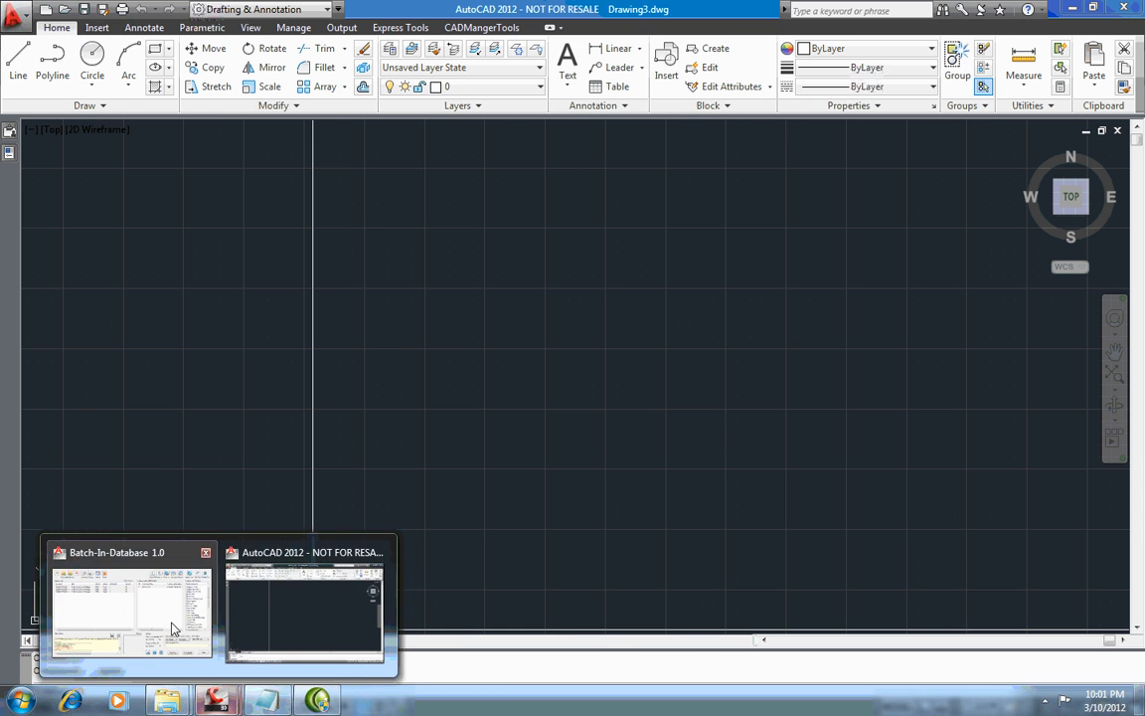
{"action": "left_click", "coordinate": [179, 636]}
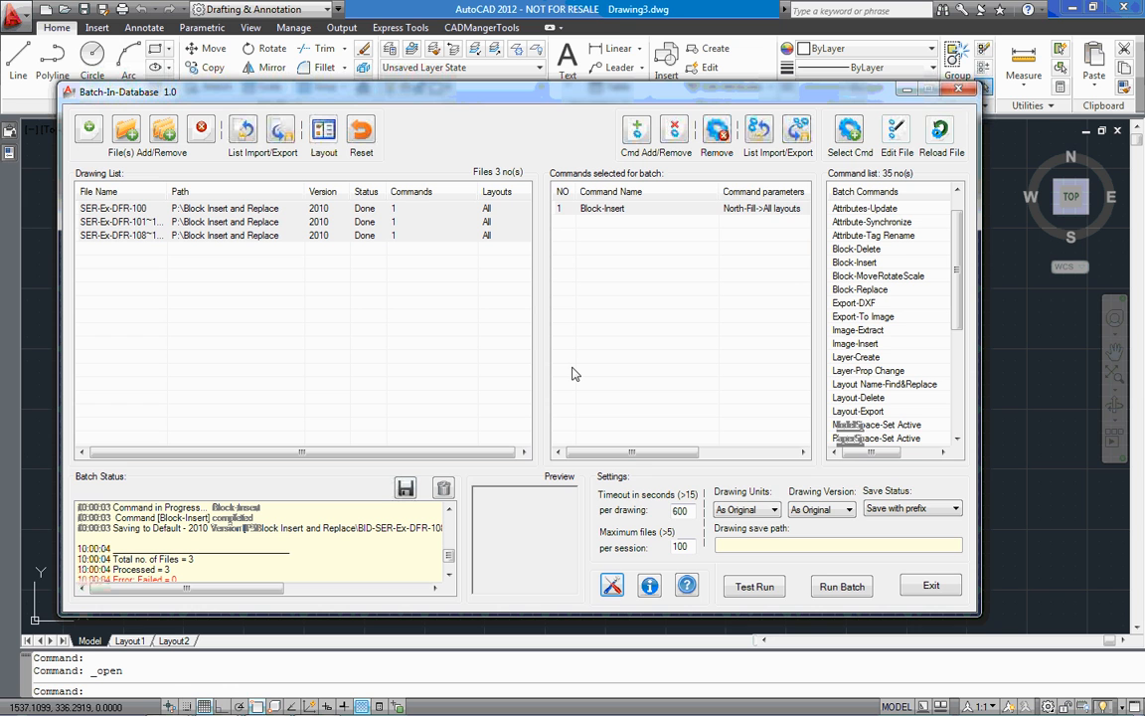
{"action": "left_click", "coordinate": [596, 208]}
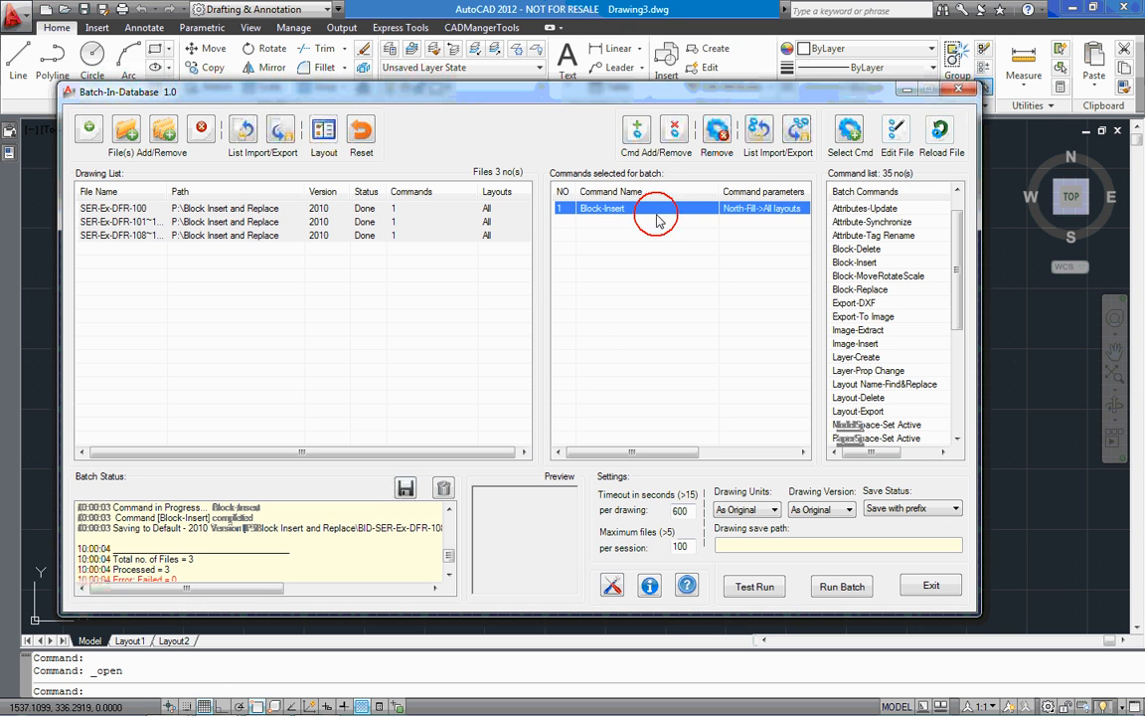
{"action": "left_click", "coordinate": [717, 130]}
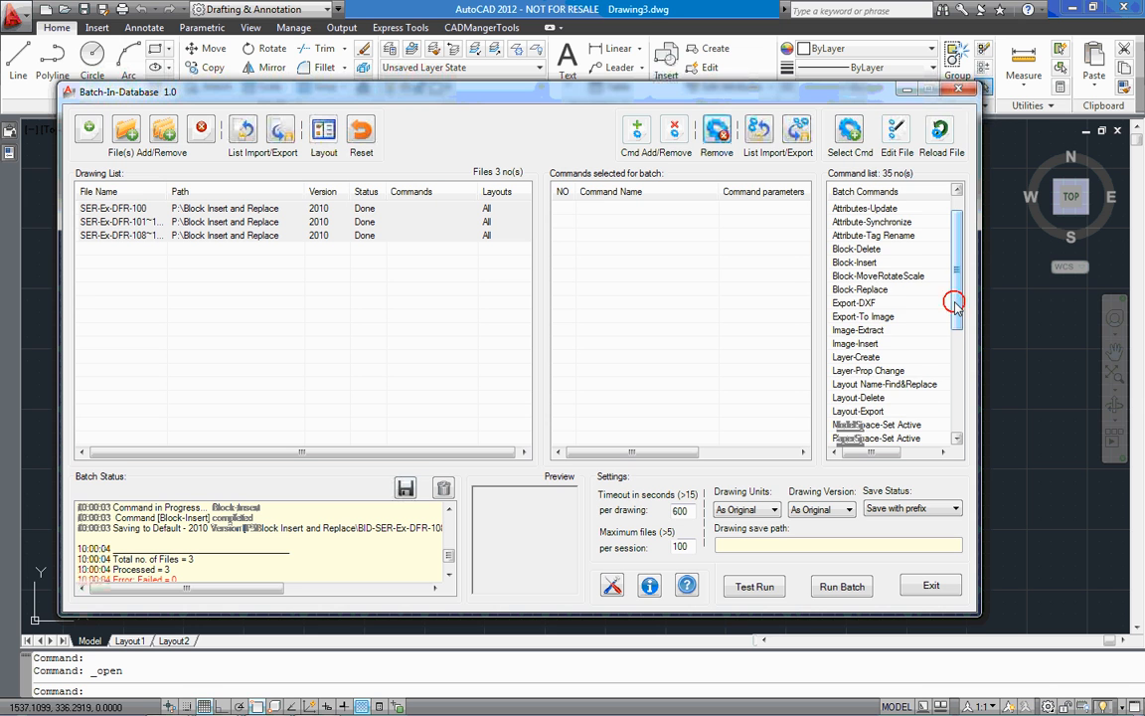
Open the Block-Replace command's settings, review its replacement scope and external file options, and close them without applying
{"action": "scroll", "coordinate": [956, 275], "scroll_direction": "up", "scroll_amount": 1}
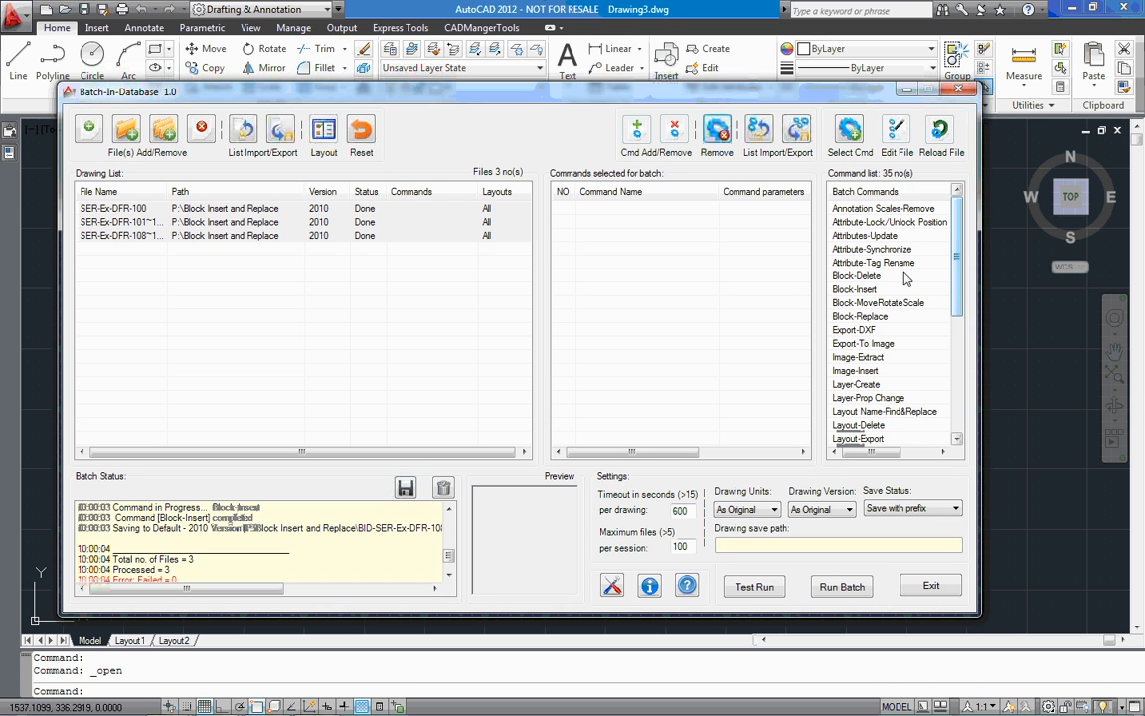
{"action": "double_click", "coordinate": [888, 318]}
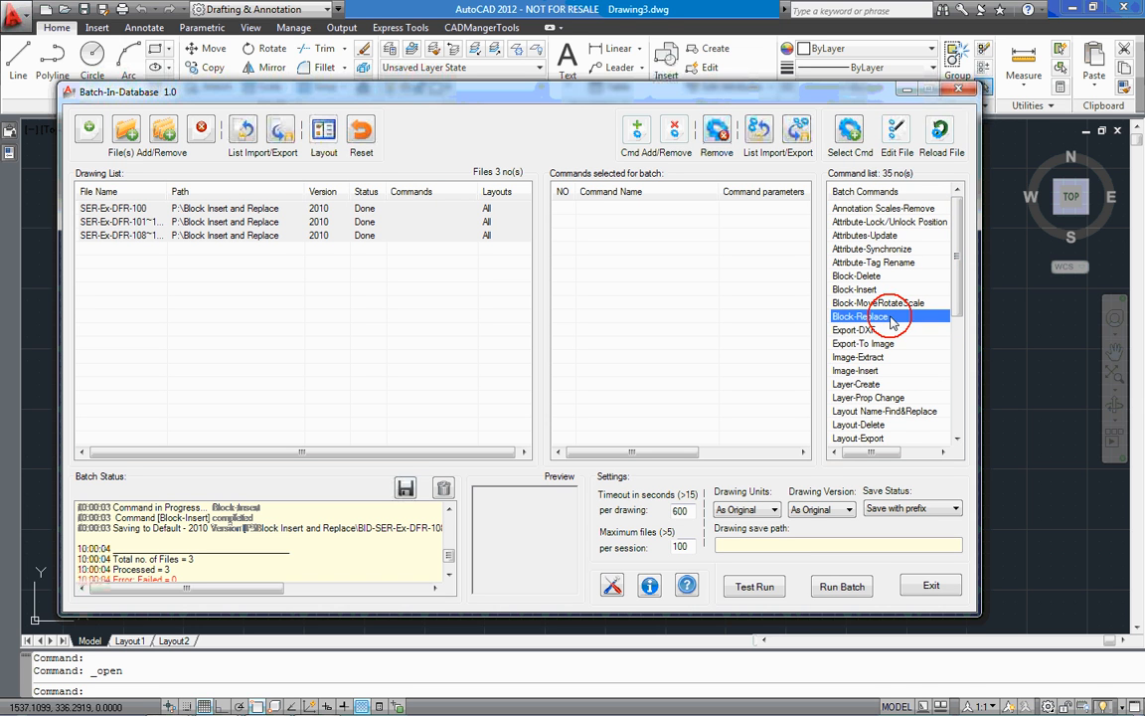
{"action": "left_click_drag", "start_coordinate": [446, 155], "coordinate": [608, 231]}
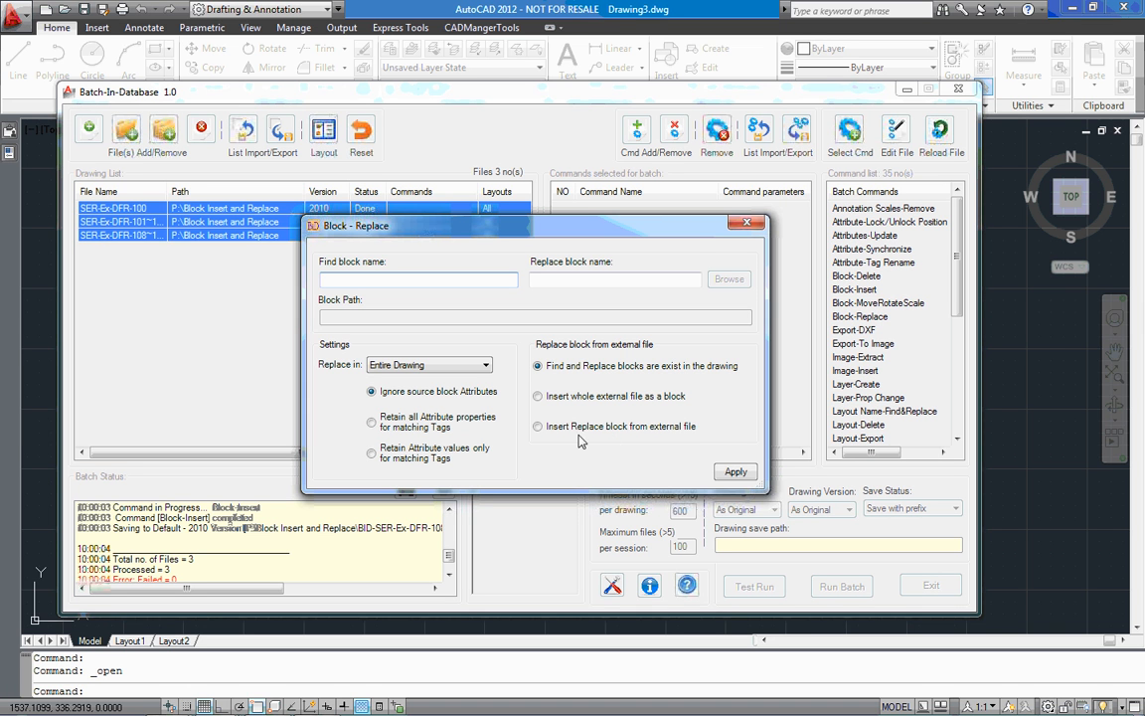
{"action": "left_click", "coordinate": [452, 368]}
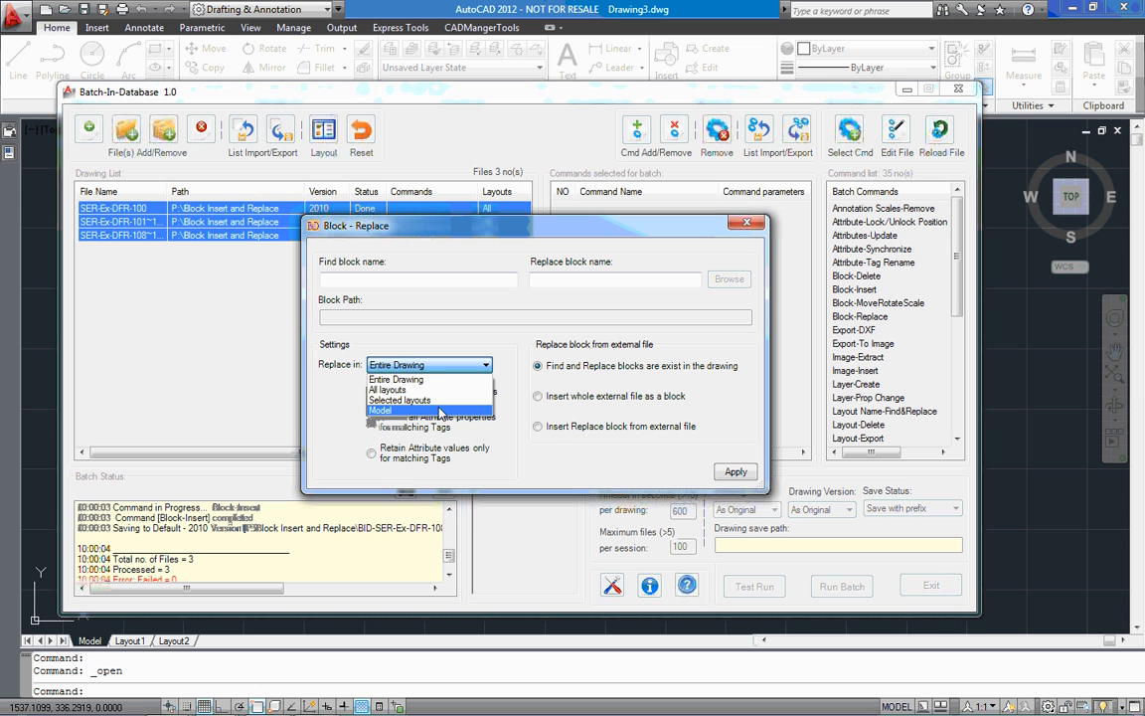
{"action": "left_click", "coordinate": [448, 362]}
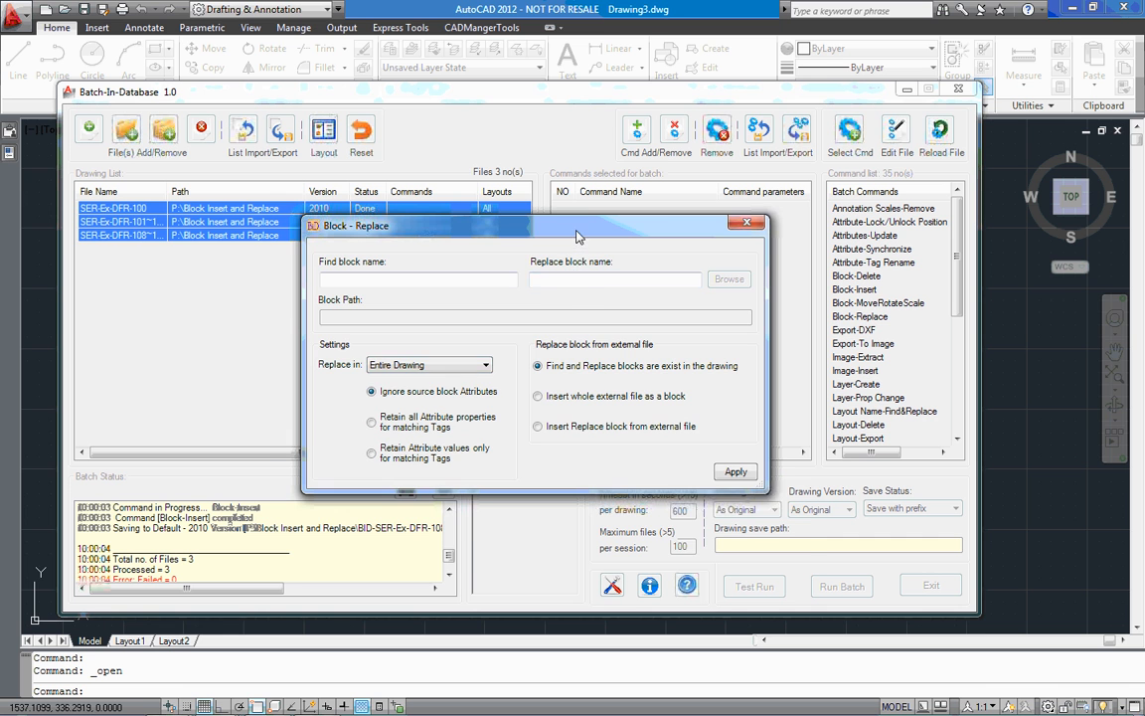
{"action": "left_click_drag", "start_coordinate": [519, 225], "coordinate": [552, 282]}
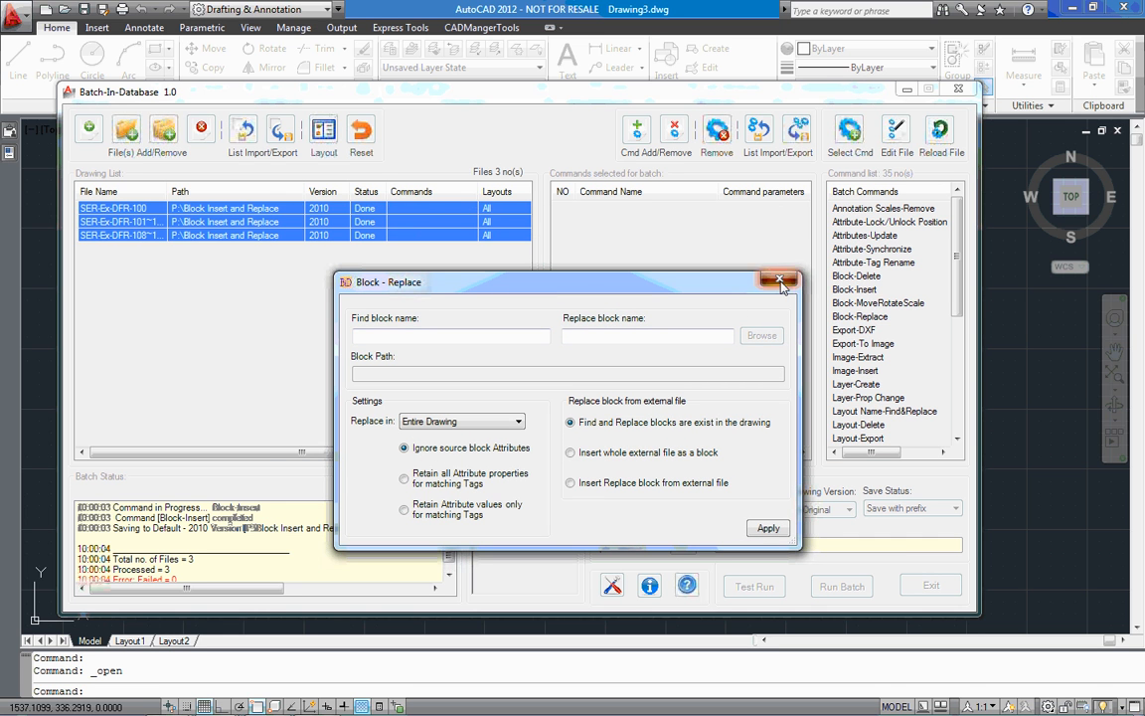
{"action": "left_click", "coordinate": [781, 283]}
Preview North-Fill.dwg and North-NoFill.dwg in the P: drive's Blocks folder from AutoCAD, cancel the file selection, and return to Batch-In-Database
{"action": "left_click", "coordinate": [906, 91]}
{"action": "left_click", "coordinate": [60, 9]}
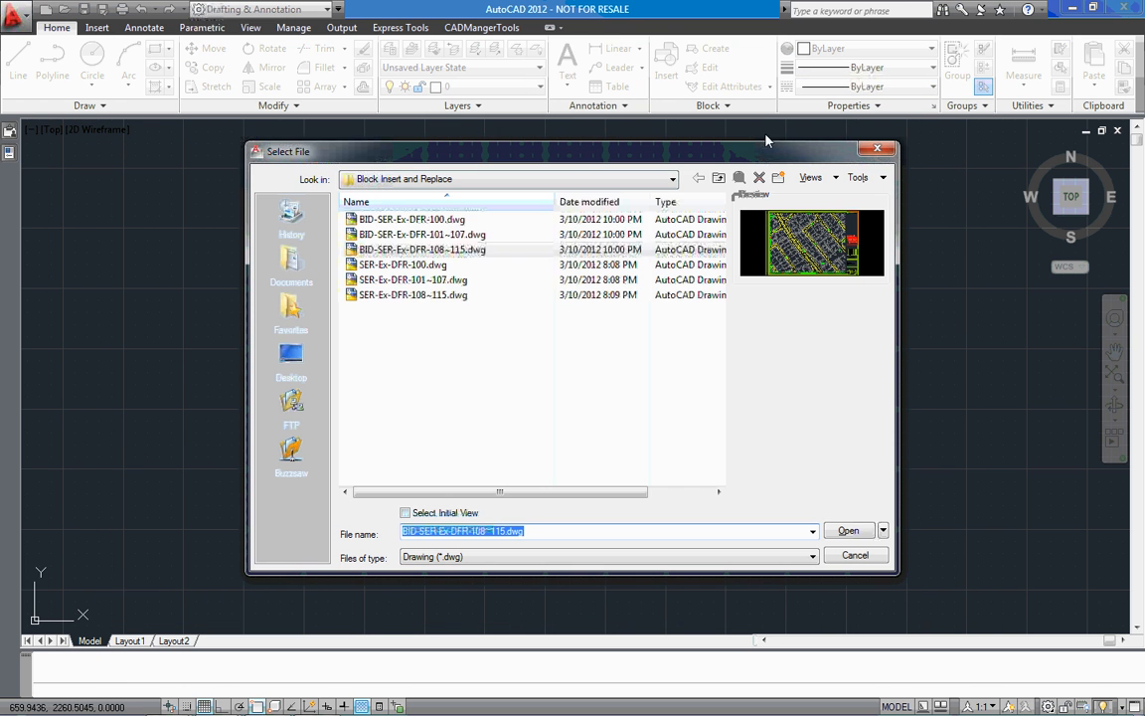
{"action": "left_click", "coordinate": [719, 177]}
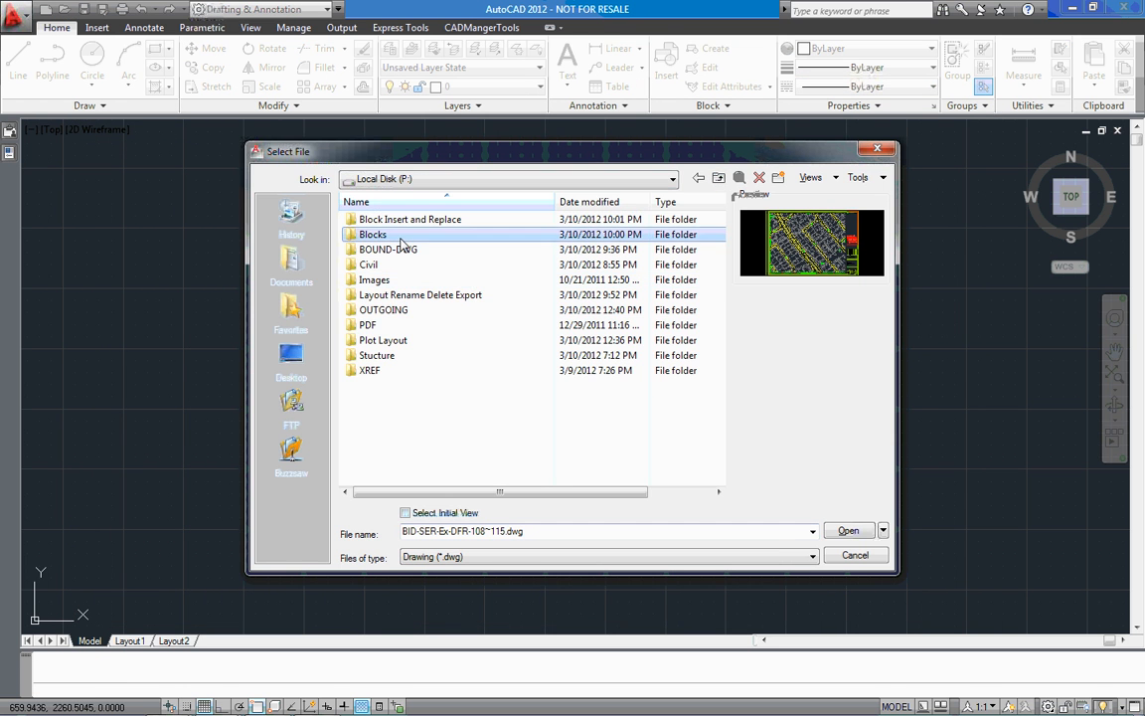
{"action": "double_click", "coordinate": [401, 237]}
{"action": "left_click", "coordinate": [392, 235]}
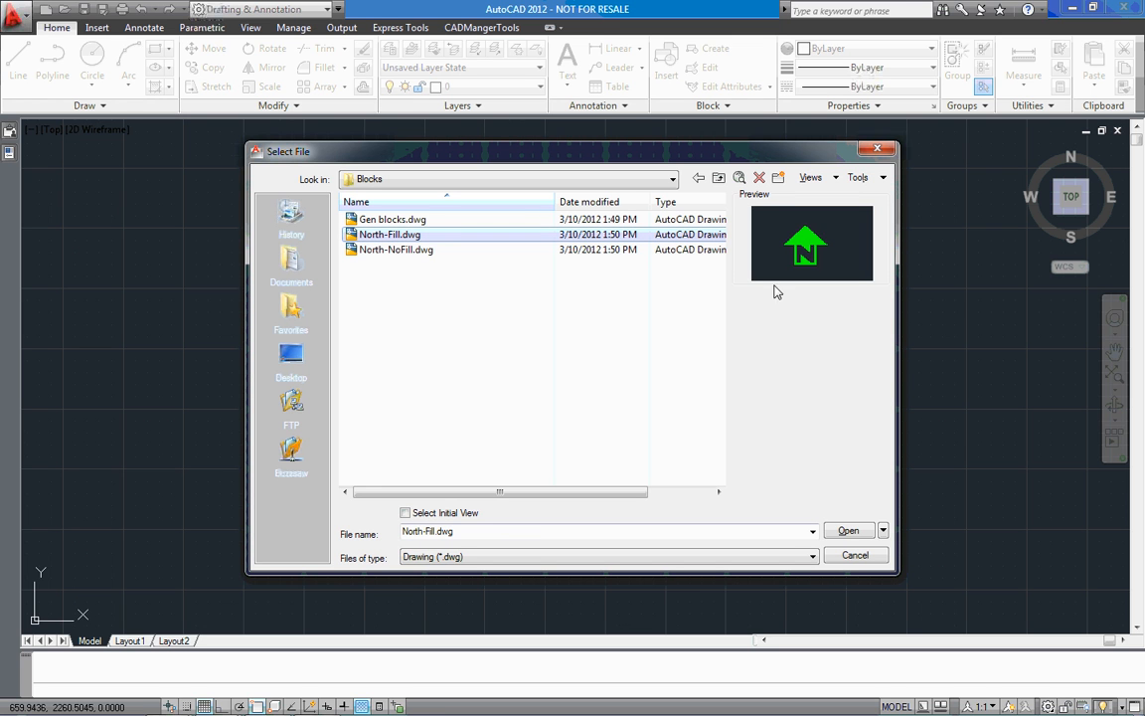
{"action": "left_click", "coordinate": [448, 257]}
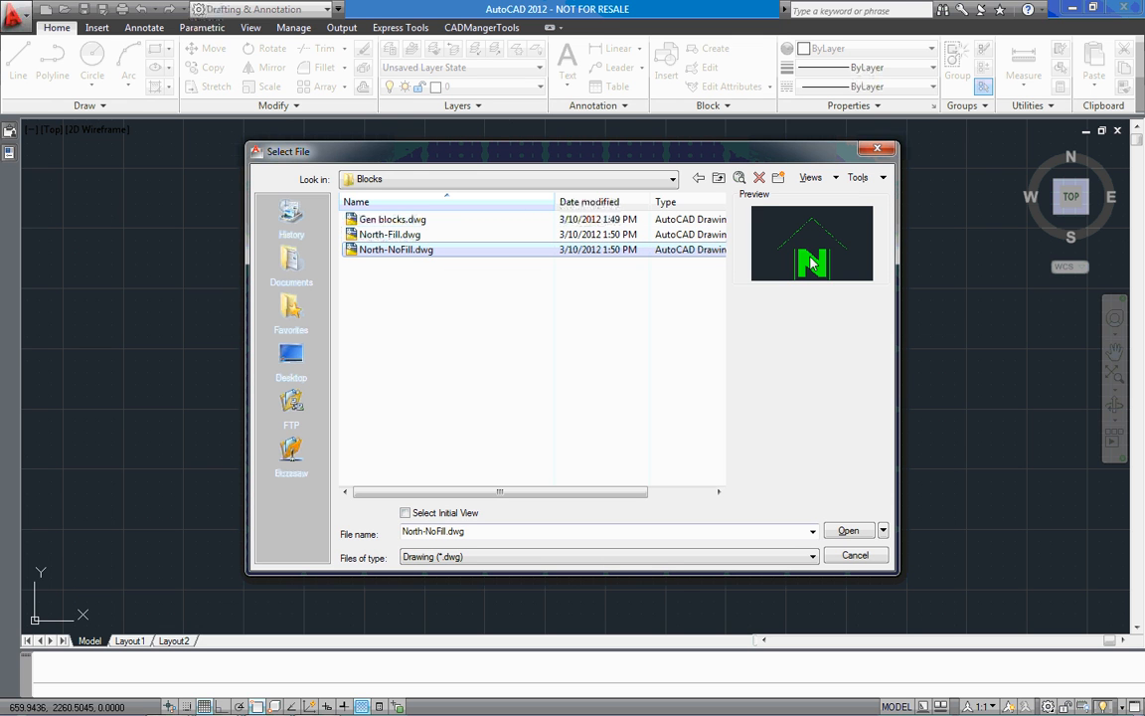
{"action": "left_click", "coordinate": [417, 241]}
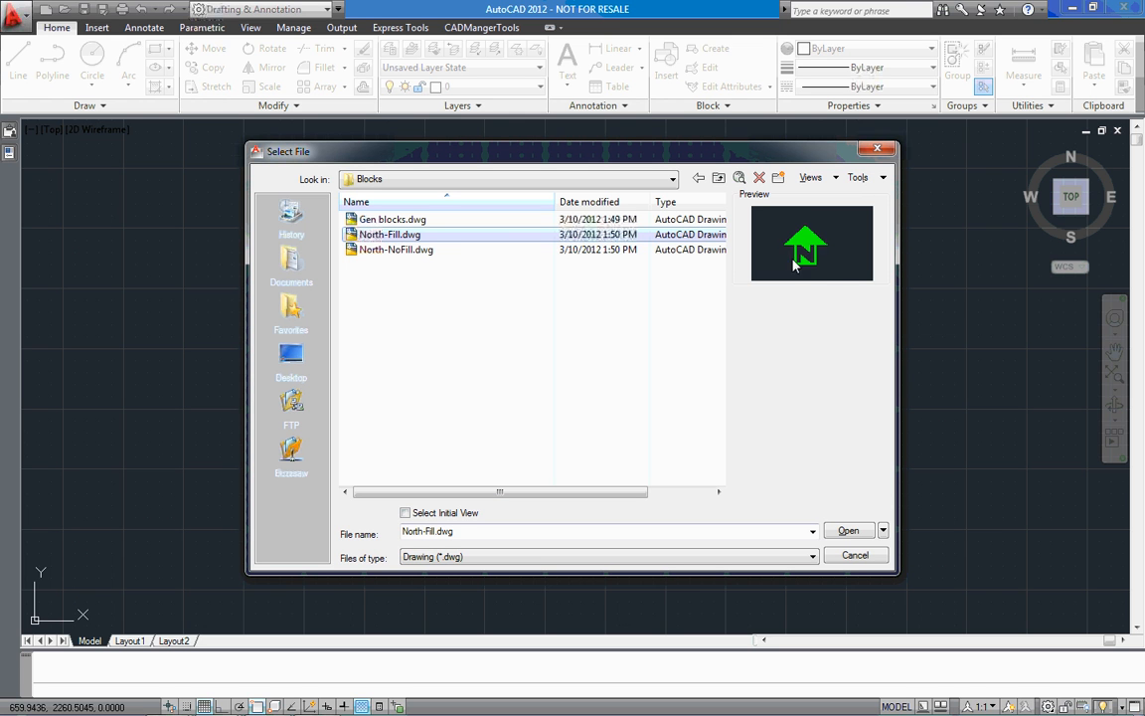
{"action": "left_click", "coordinate": [462, 250]}
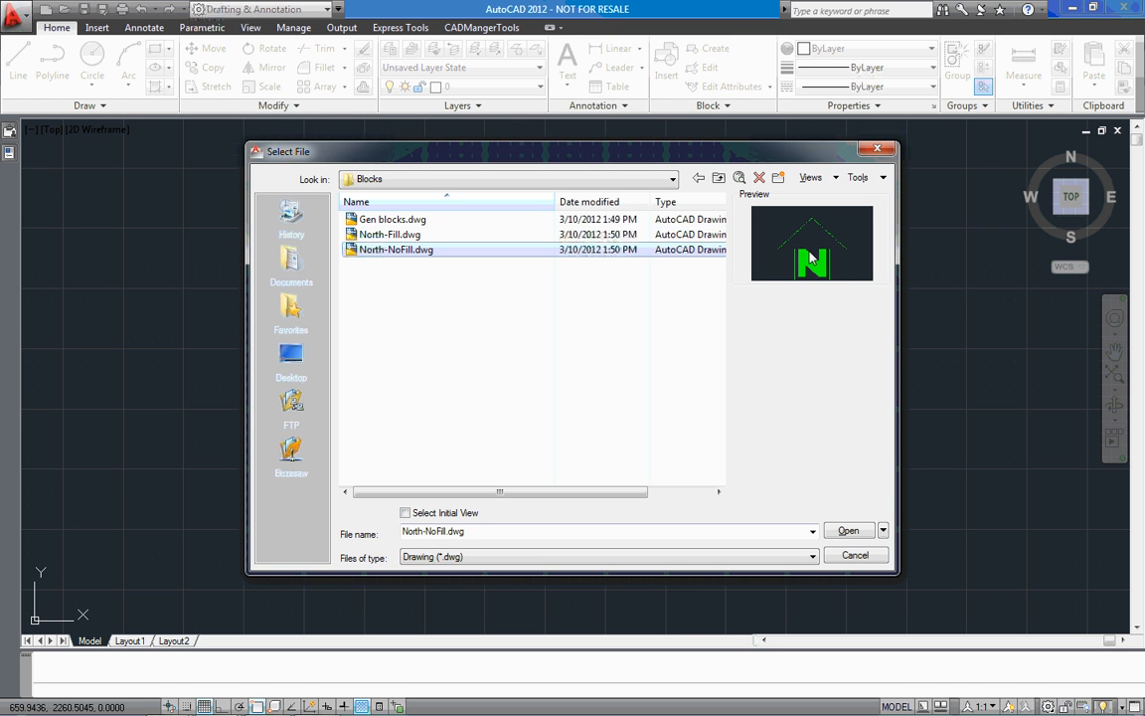
{"action": "left_click", "coordinate": [841, 560]}
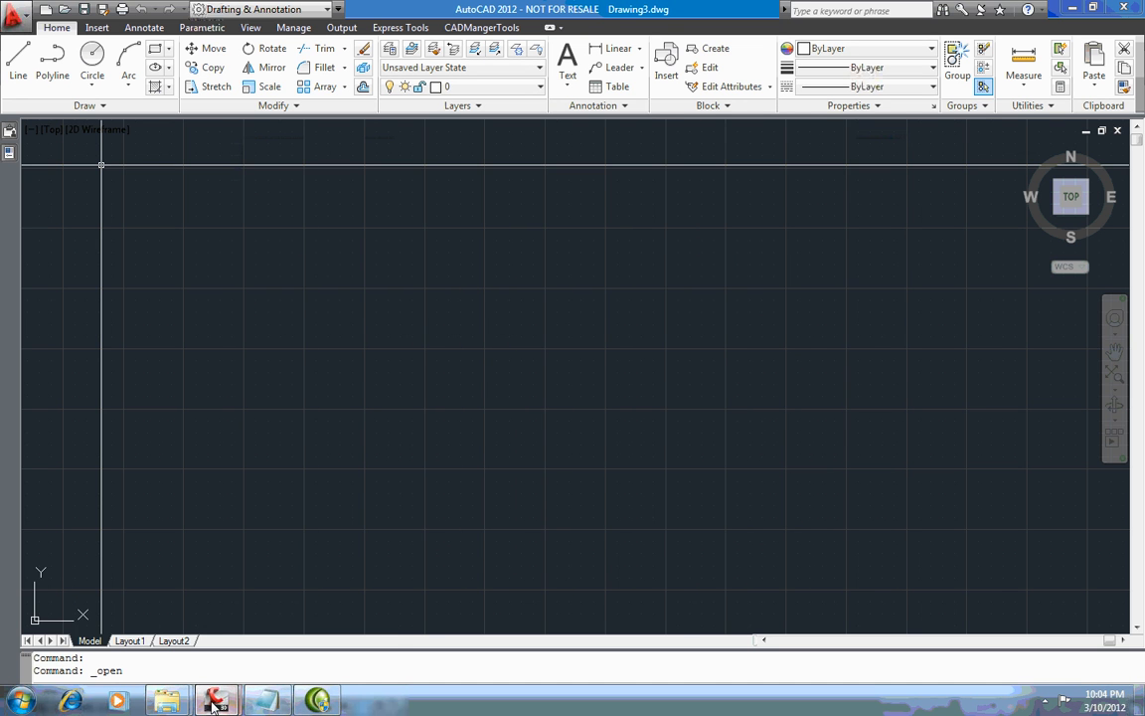
{"action": "mouse_move", "coordinate": [214, 702]}
{"action": "left_click", "coordinate": [154, 596]}
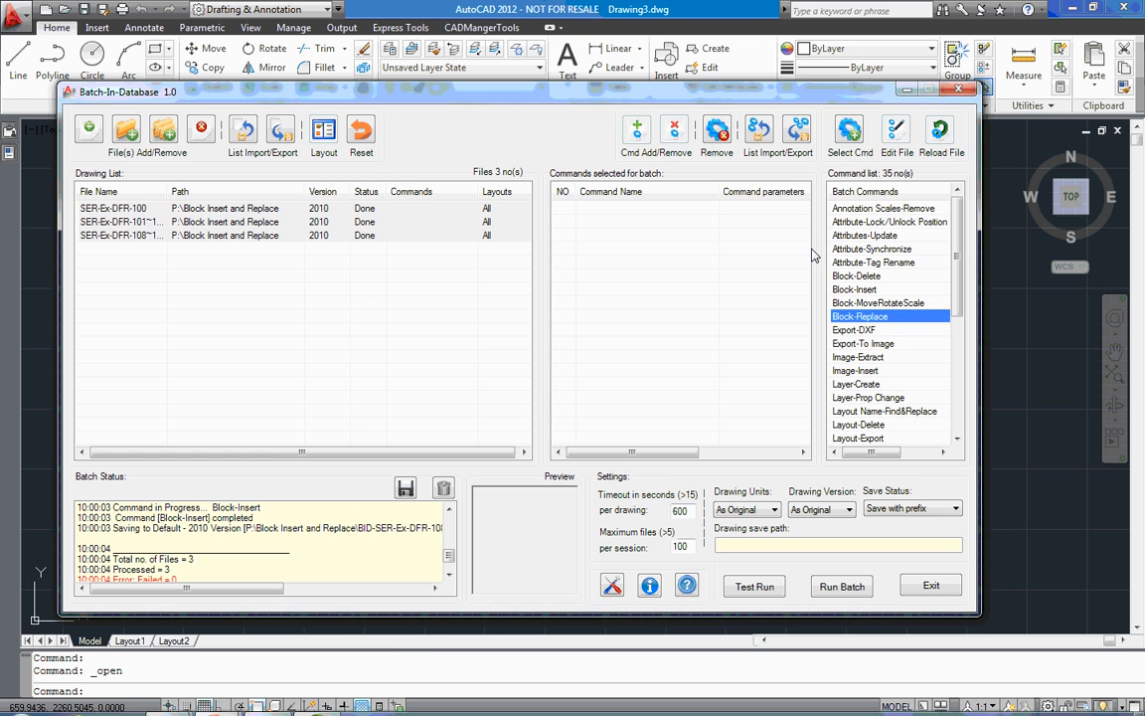
Try a Block-Replace of NORTH-FILL with the whole external file North-NoFill.dwg in the entire drawing, and remove the command from the batch
{"action": "double_click", "coordinate": [855, 317]}
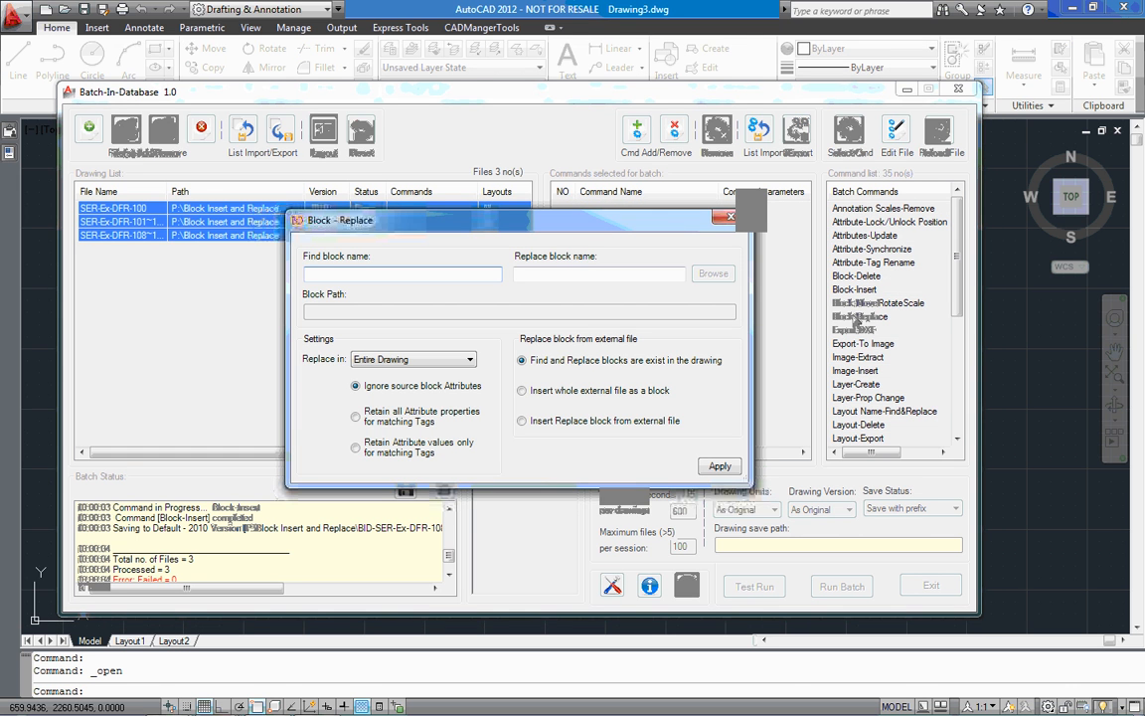
{"action": "left_click", "coordinate": [522, 390]}
{"action": "left_click", "coordinate": [713, 273]}
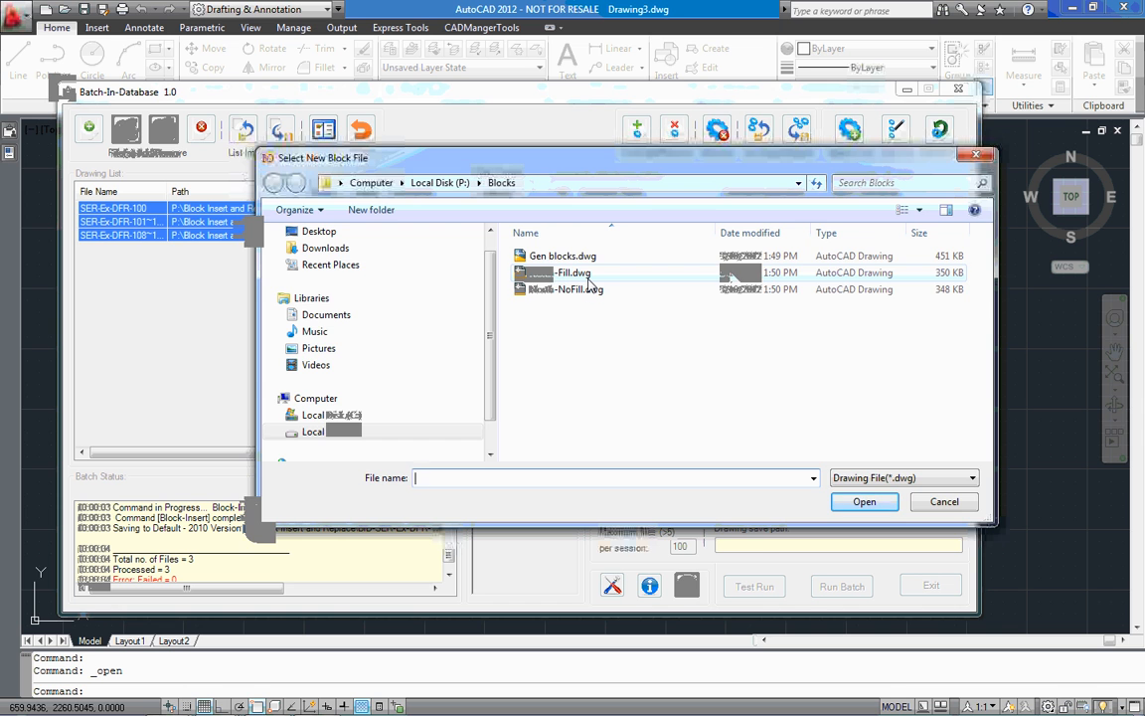
{"action": "double_click", "coordinate": [588, 287]}
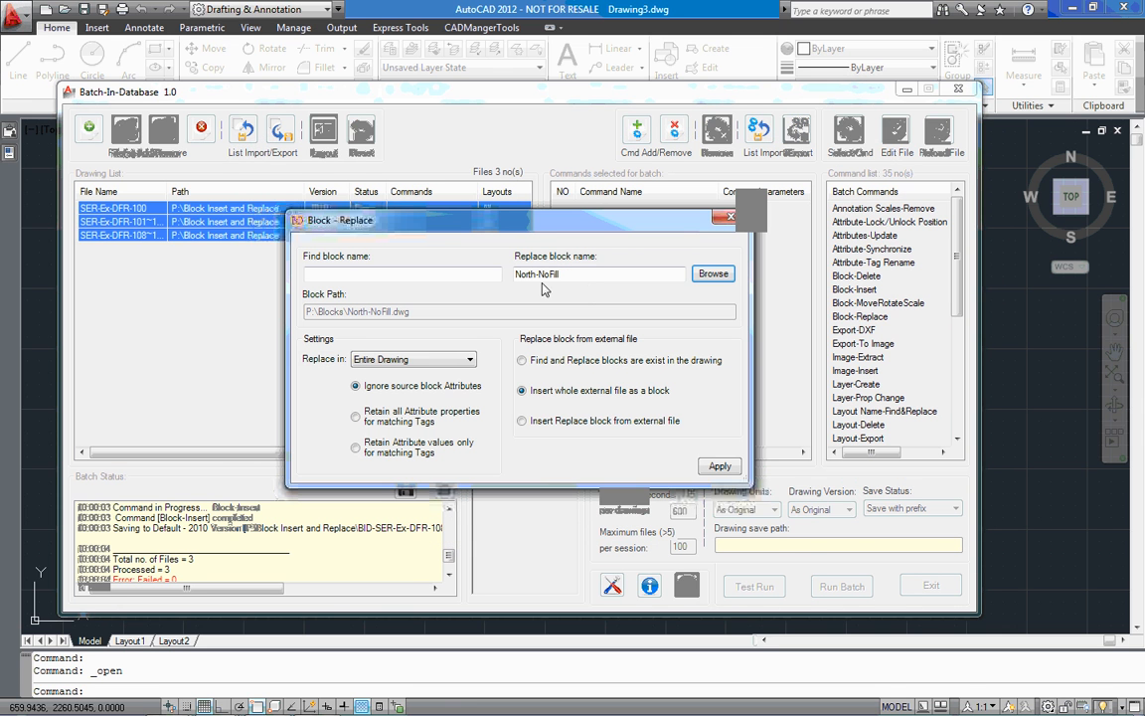
{"action": "left_click", "coordinate": [457, 276]}
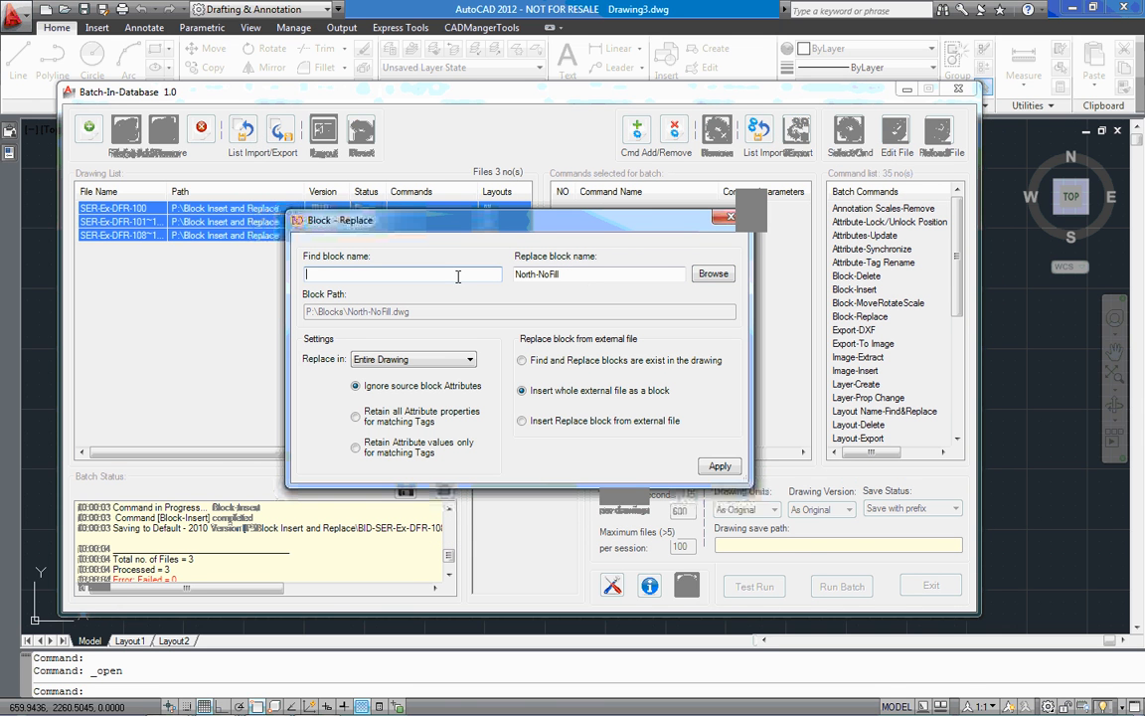
{"action": "type", "text": "NORTH-FILL"}
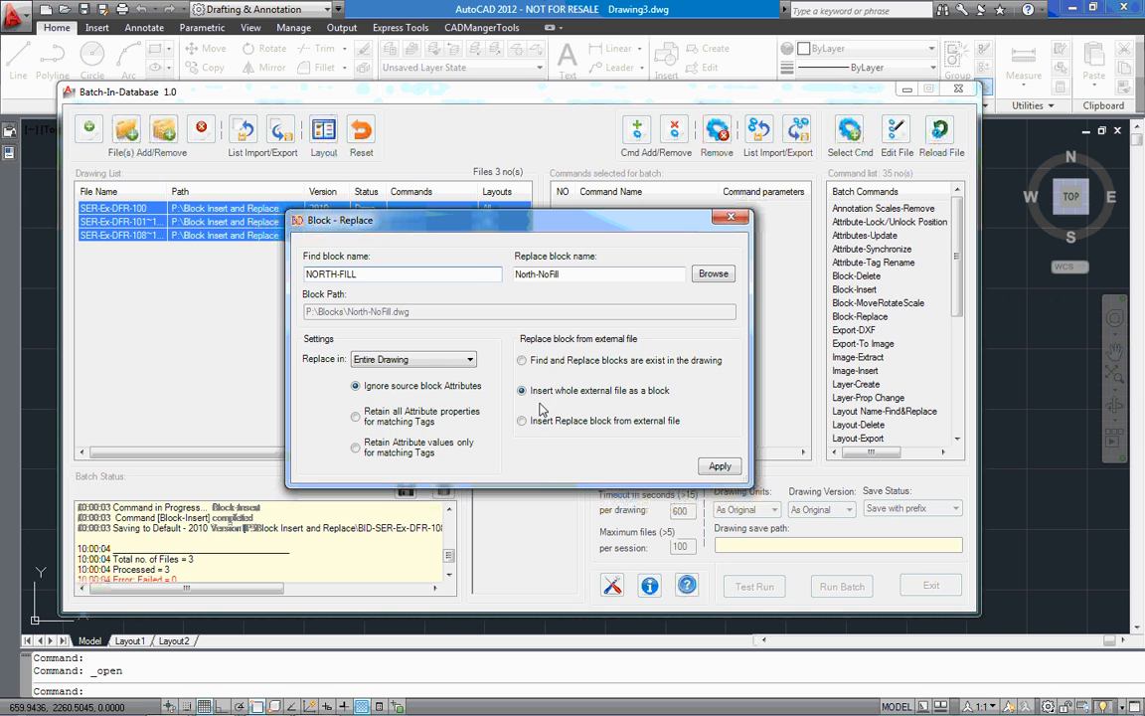
{"action": "left_click", "coordinate": [720, 466]}
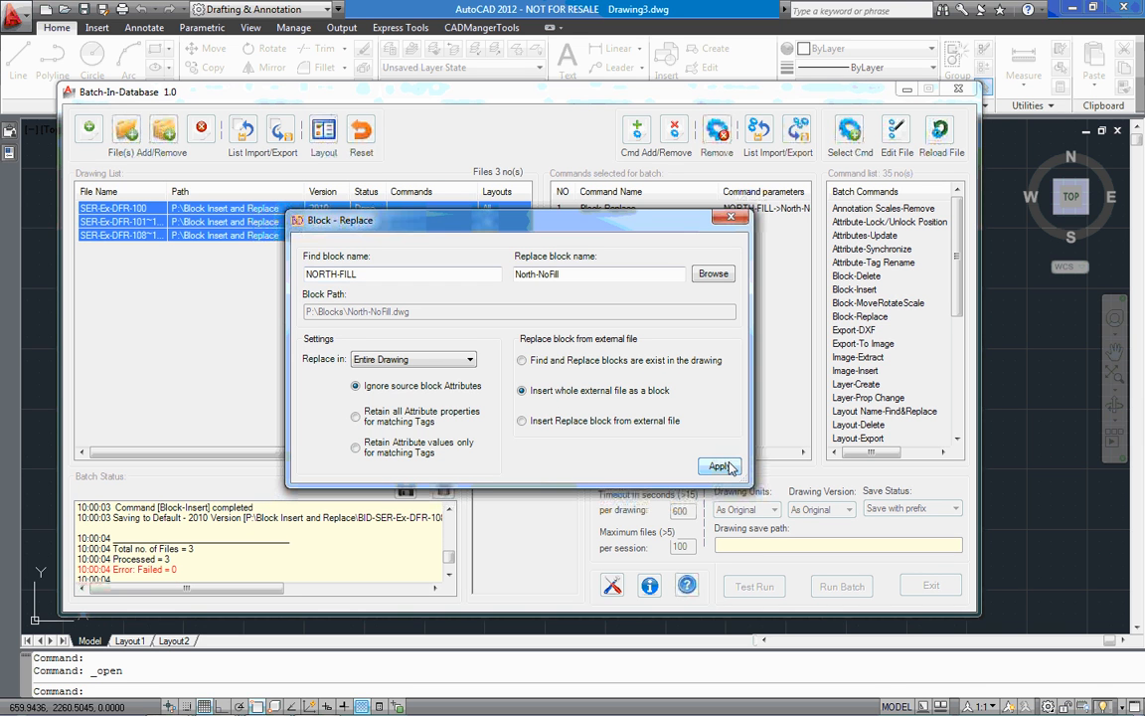
{"action": "left_click", "coordinate": [729, 219]}
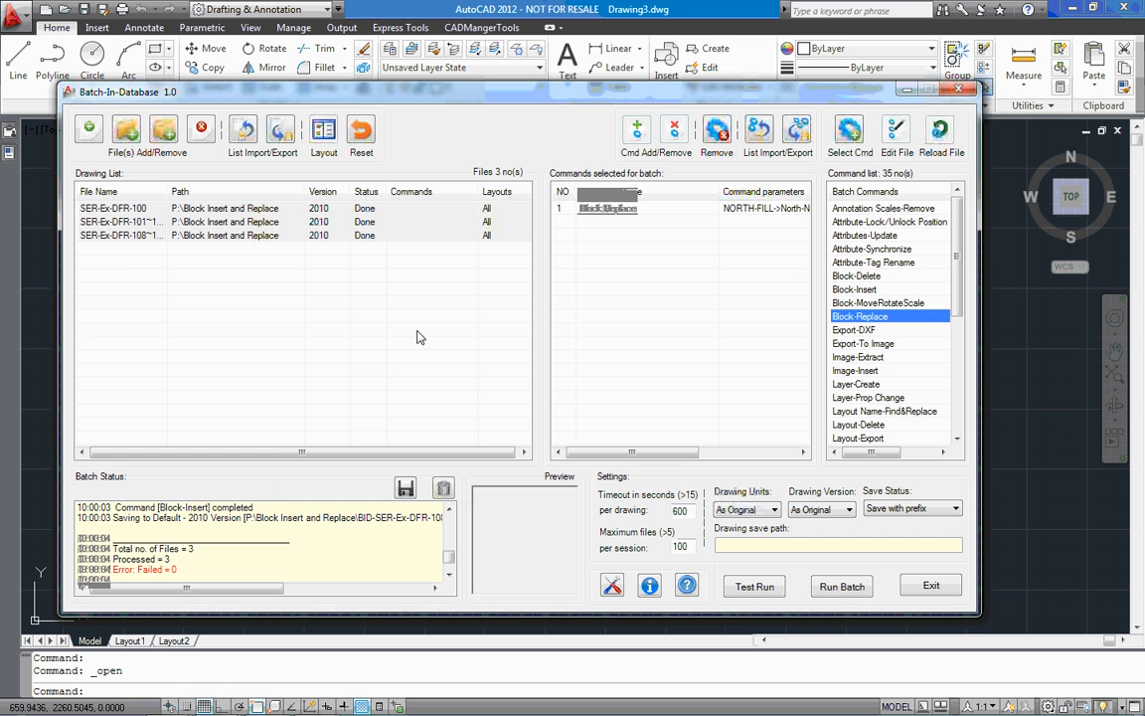
{"action": "left_click", "coordinate": [685, 210]}
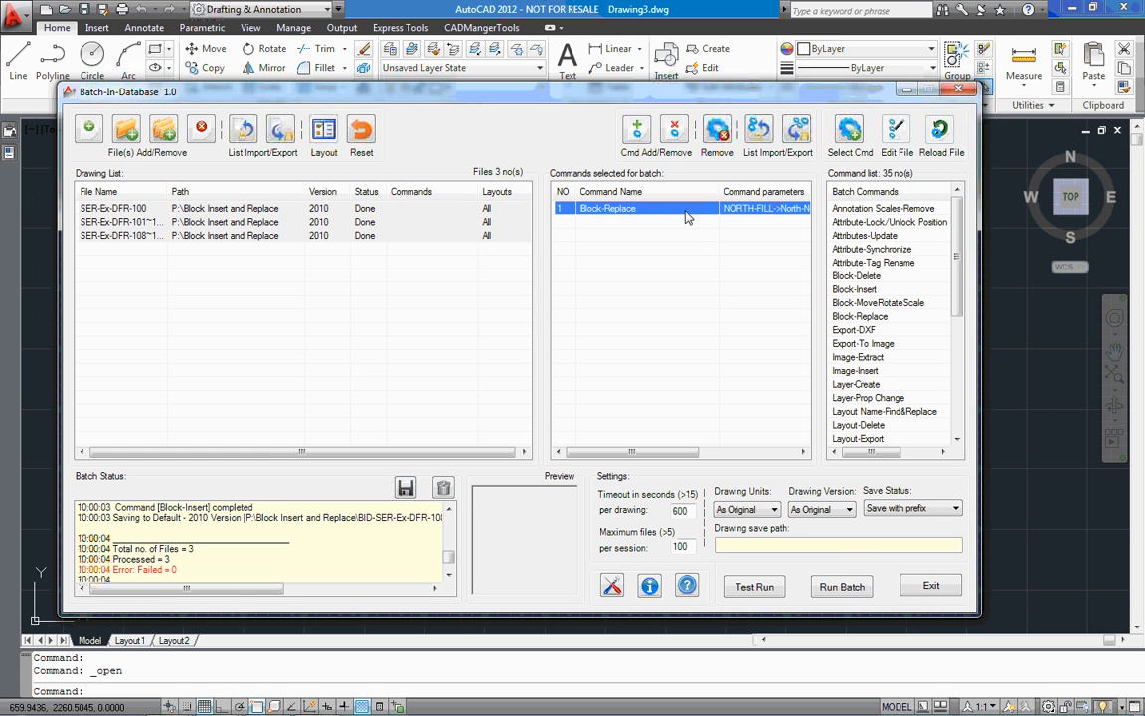
{"action": "left_click", "coordinate": [717, 131]}
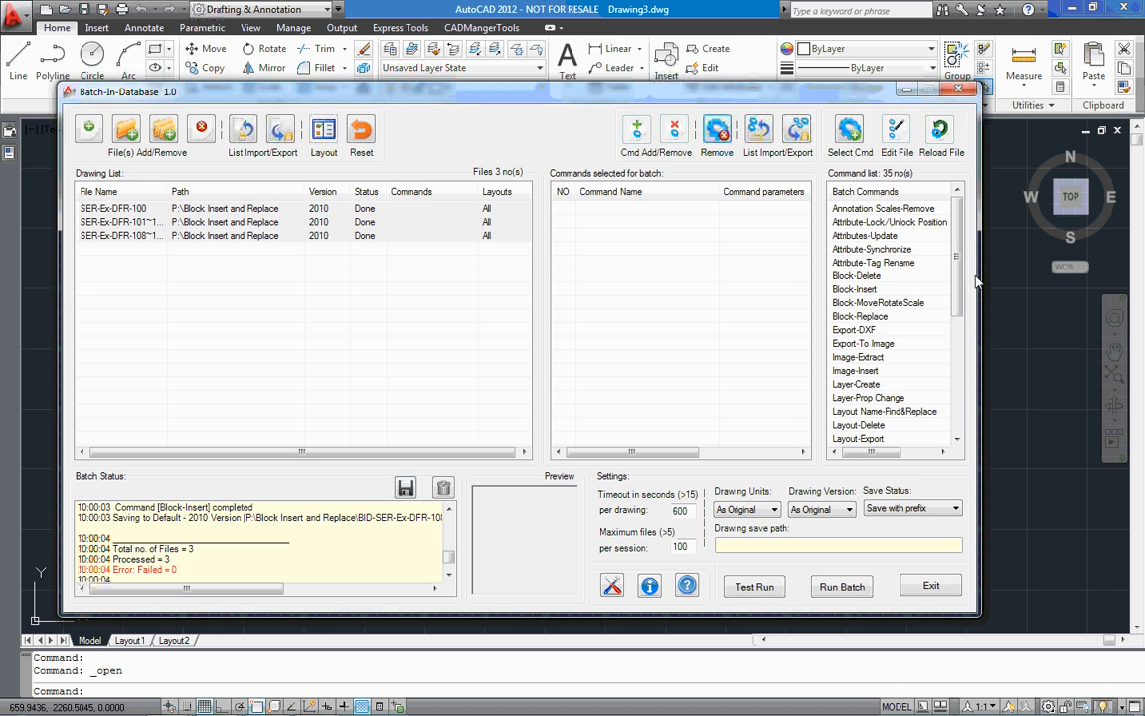
Add a Block-Replace command for selected layouts that replaces NORTH-FILL with P:\Blocks\North-NoFill.dwg, inserting the whole external file as a block
{"action": "double_click", "coordinate": [860, 316]}
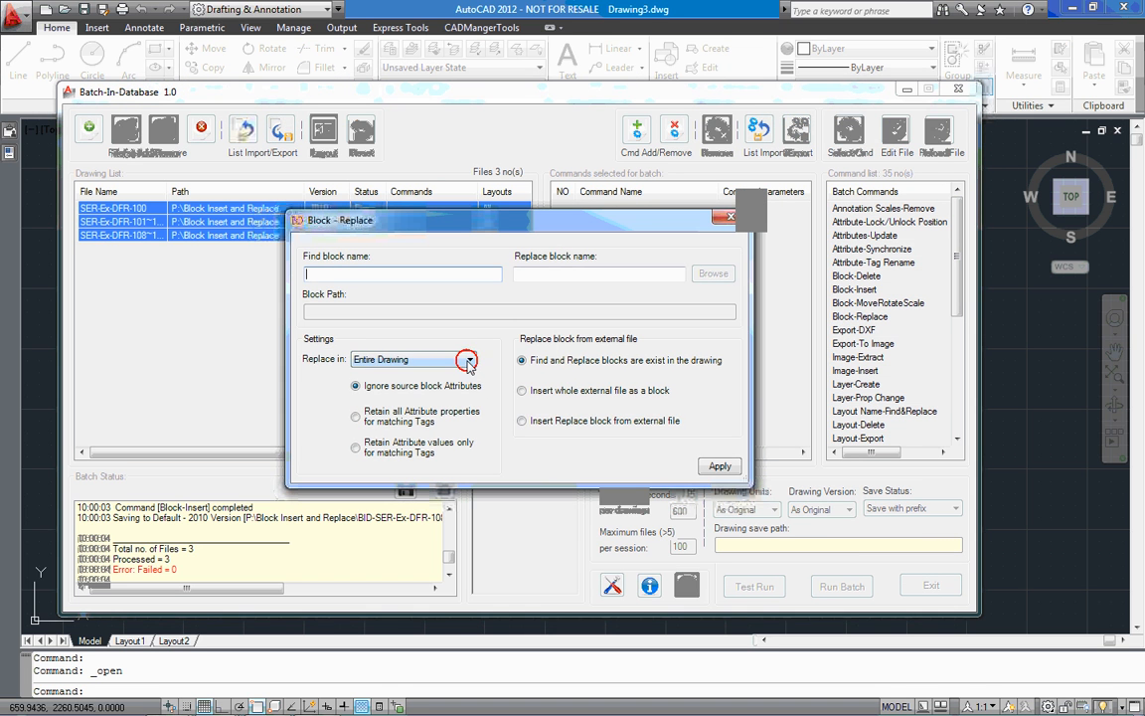
{"action": "left_click", "coordinate": [468, 360]}
{"action": "left_click", "coordinate": [384, 394]}
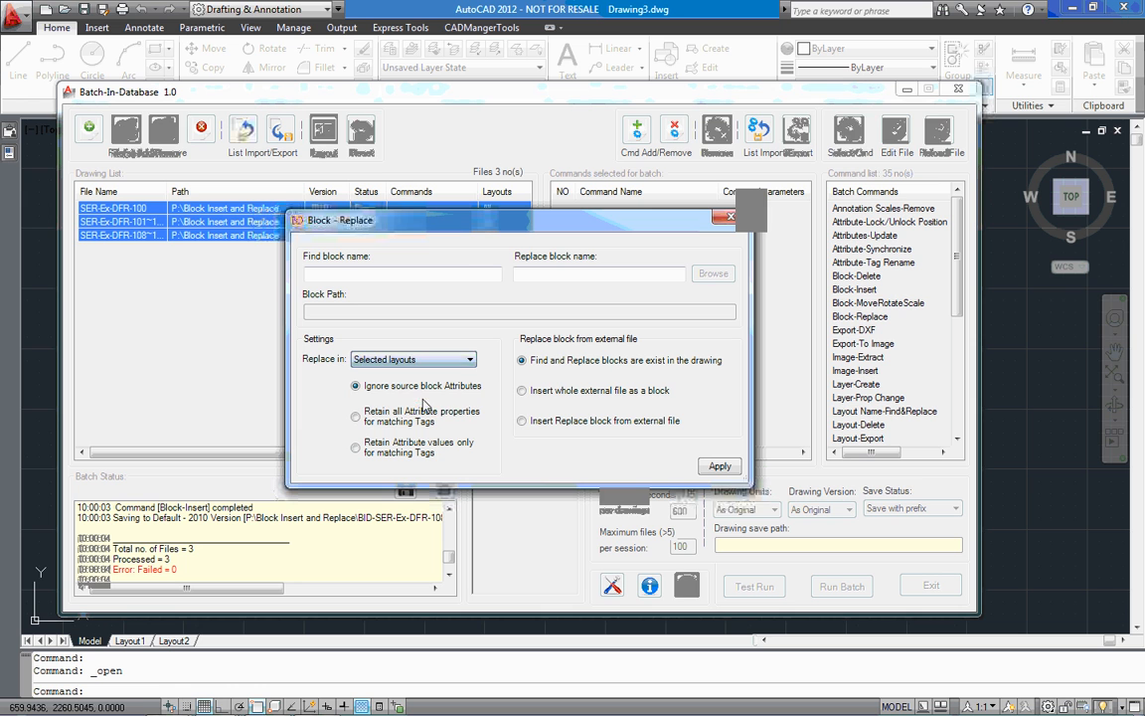
{"action": "left_click", "coordinate": [473, 277]}
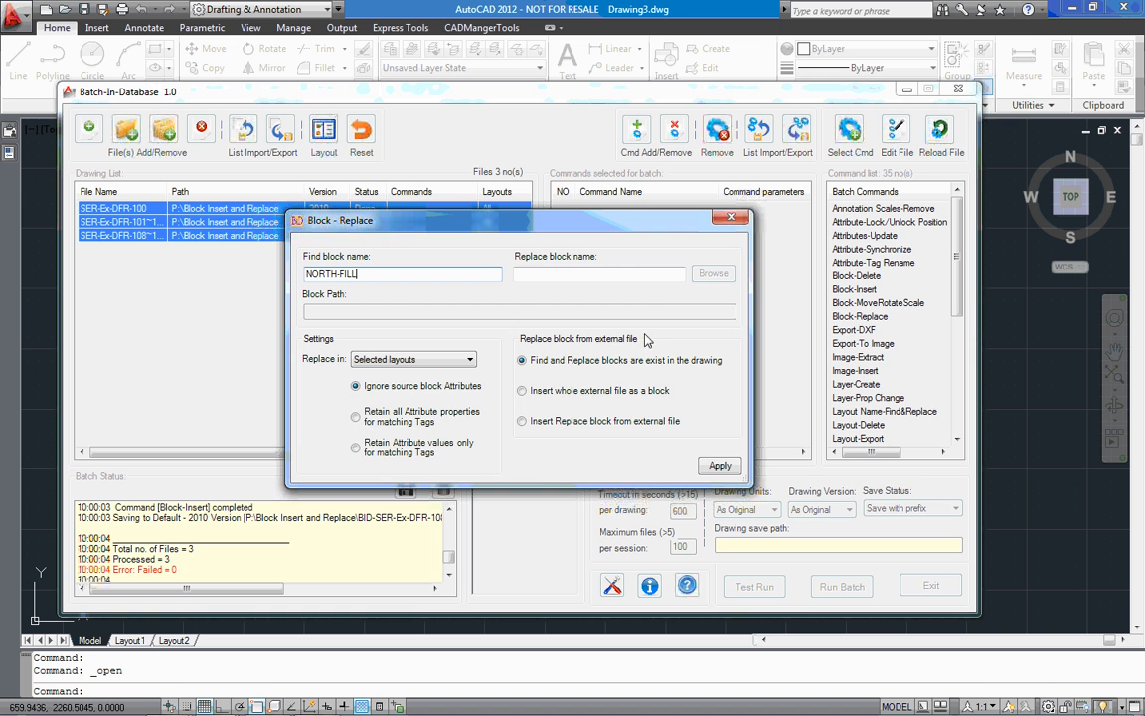
{"action": "left_click", "coordinate": [523, 391]}
{"action": "left_click", "coordinate": [712, 275]}
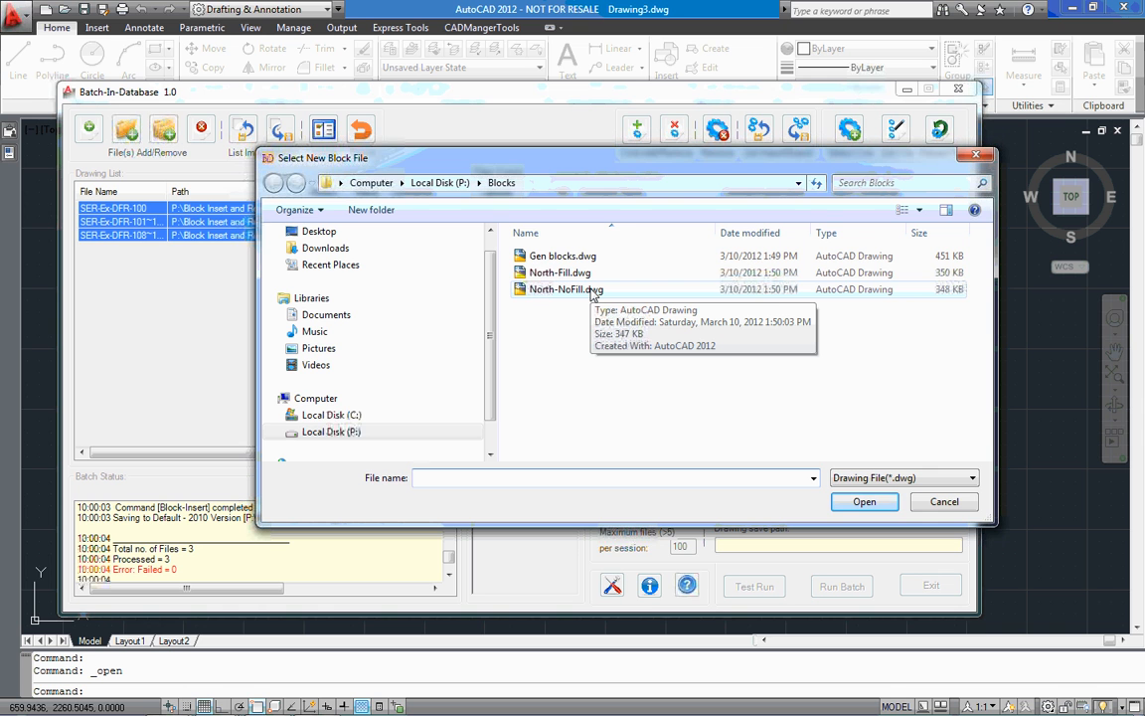
{"action": "double_click", "coordinate": [593, 289]}
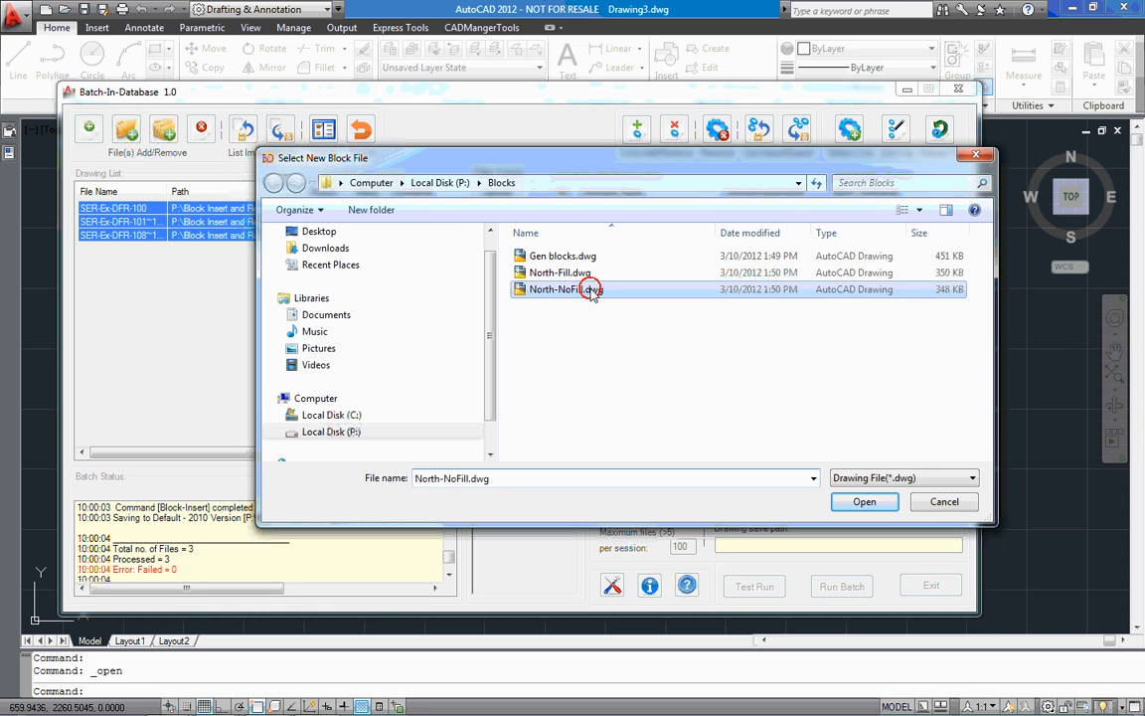
{"action": "left_click", "coordinate": [708, 467]}
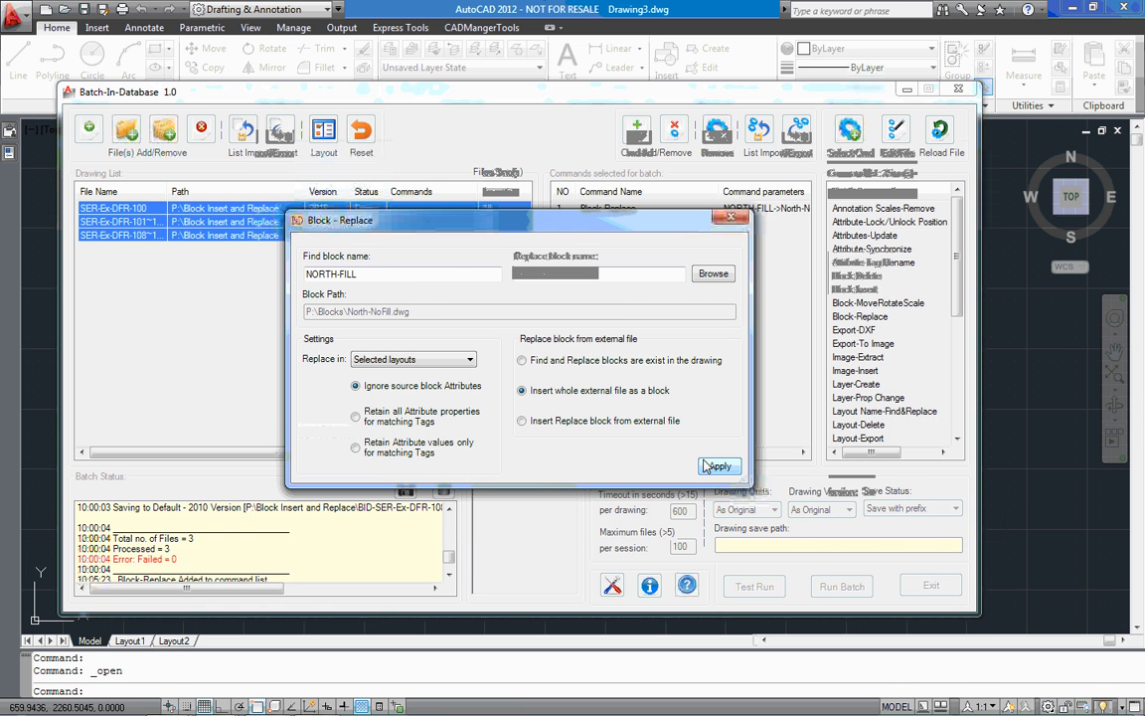
{"action": "left_click", "coordinate": [727, 220]}
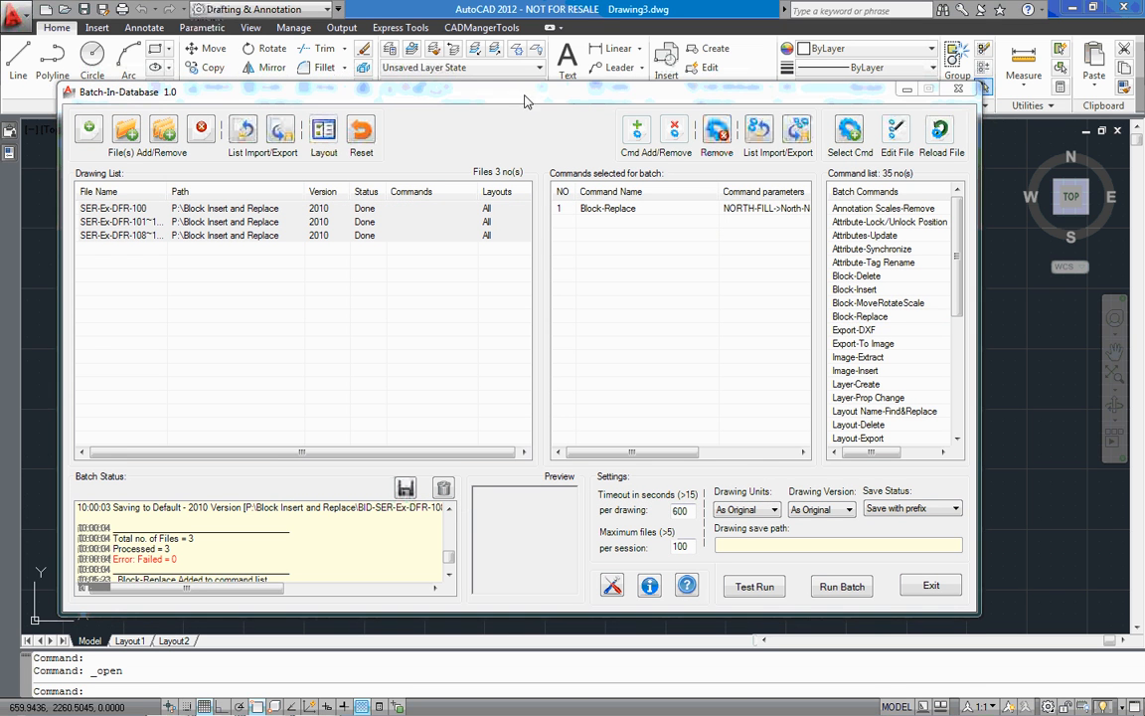
Assign the Block-Replace command to the three listed SER-Ex-DFR drawings and widen the drawing list's file name column
{"action": "left_click", "coordinate": [641, 211]}
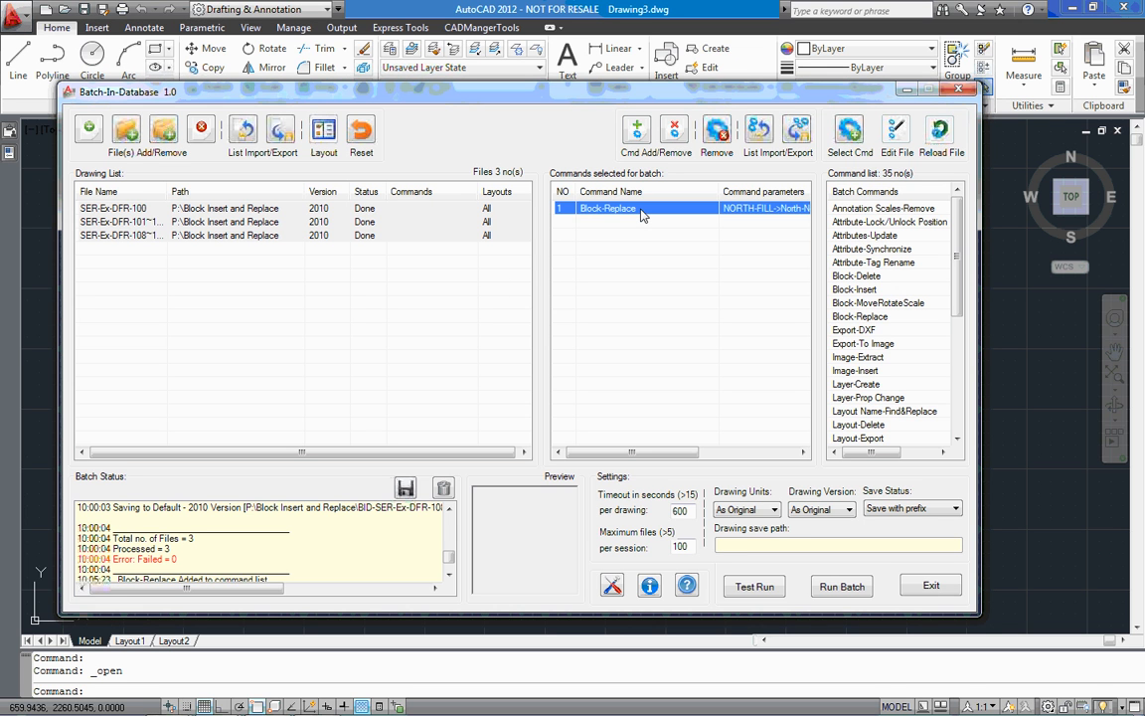
{"action": "double_click", "coordinate": [641, 215]}
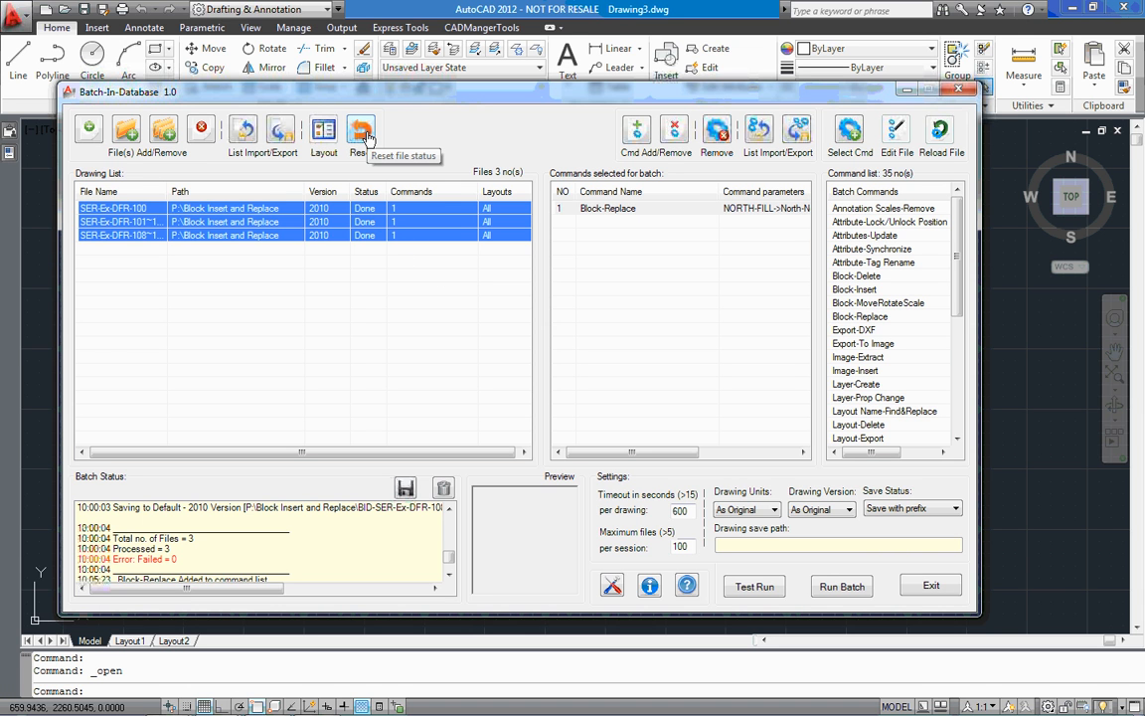
{"action": "left_click_drag", "start_coordinate": [167, 192], "coordinate": [206, 197]}
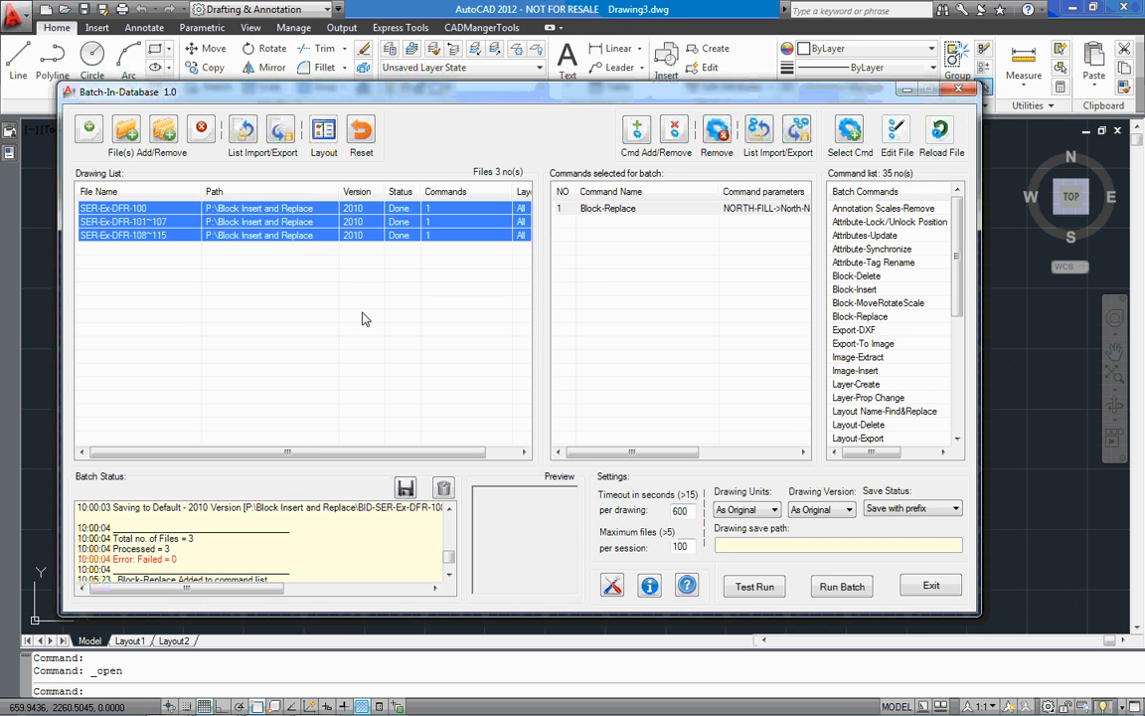
Replace the listed drawings with BID-SER-Ex-DFR-100.dwg, BID-SER-Ex-DFR-101~107.dwg and BID-SER-Ex-DFR-108~115.dwg from the Block Insert and Replace folder
{"action": "left_click", "coordinate": [198, 129]}
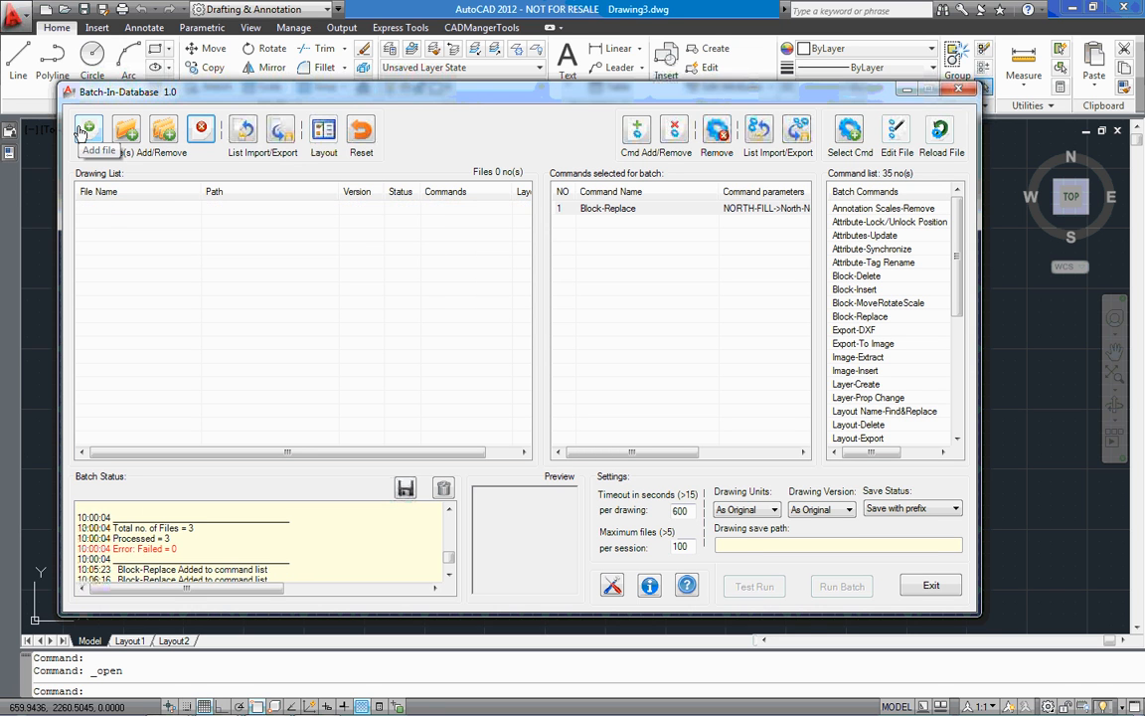
{"action": "left_click", "coordinate": [89, 128]}
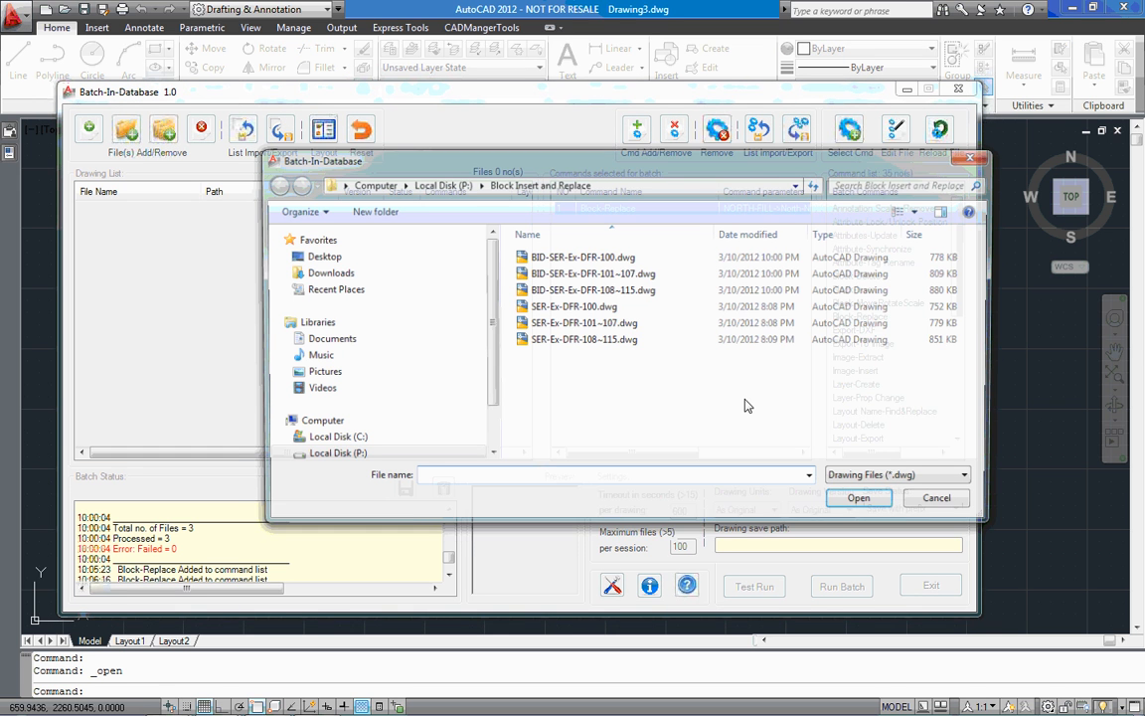
{"action": "left_click_drag", "start_coordinate": [686, 258], "coordinate": [638, 292]}
{"action": "left_click", "coordinate": [861, 501]}
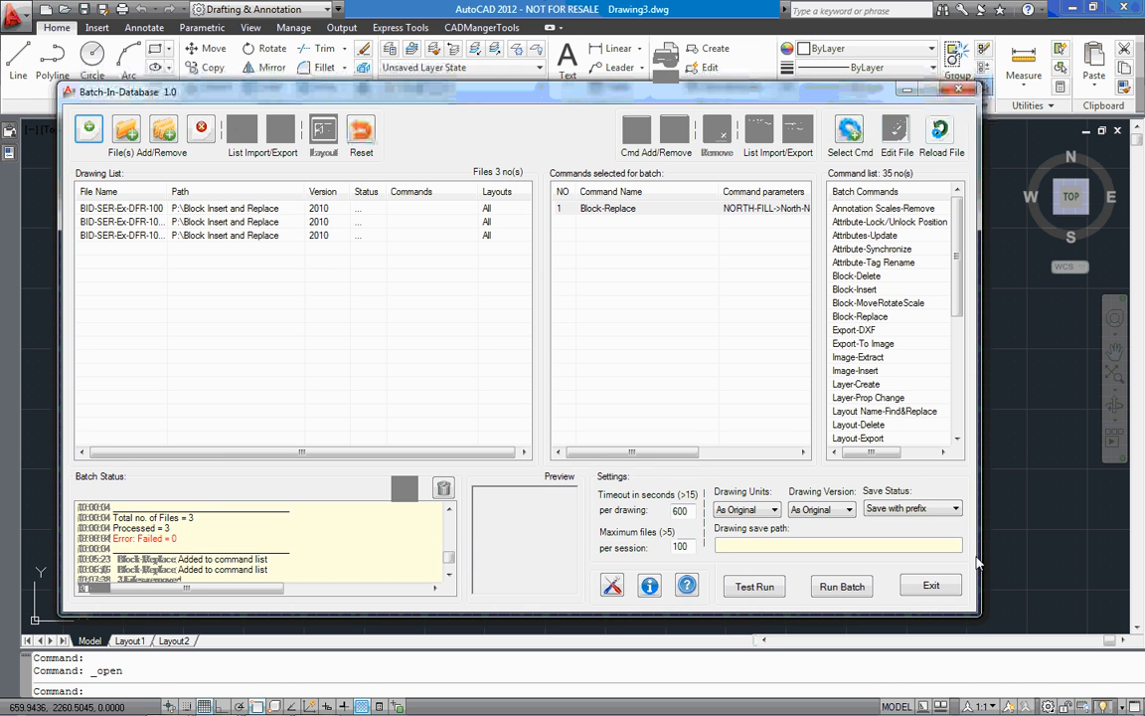
Set the save status to Save drawing and assign the Block-Replace command to all three BID-SER drawings
{"action": "left_click", "coordinate": [941, 509]}
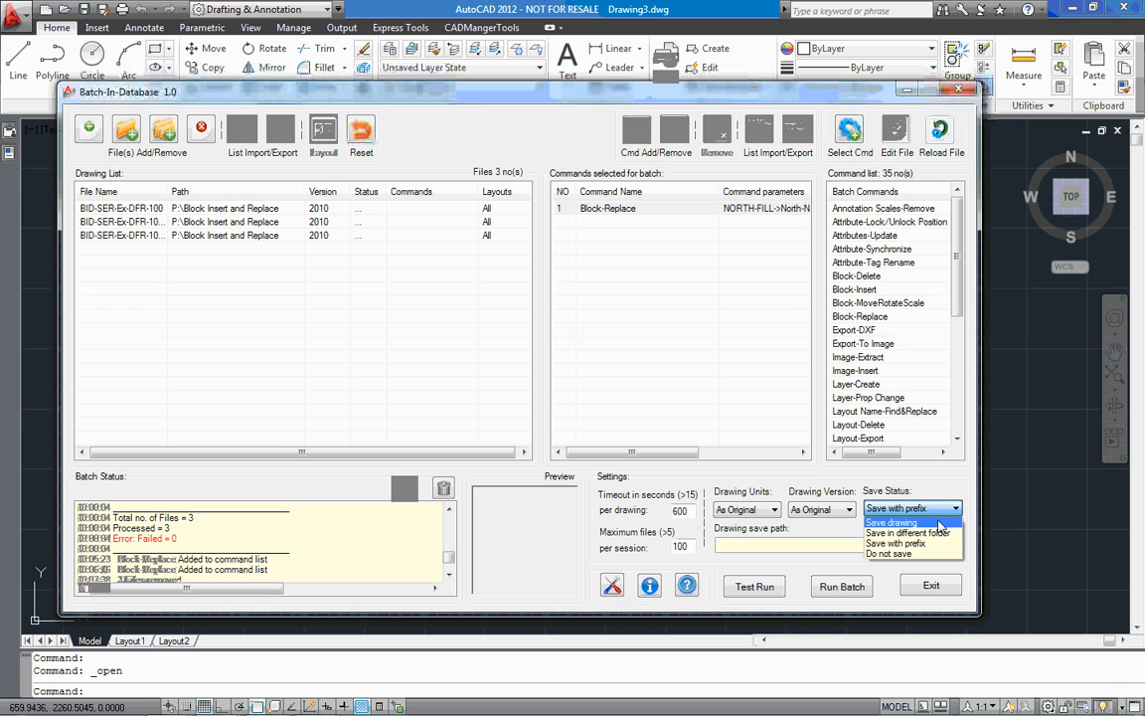
{"action": "left_click", "coordinate": [892, 522]}
{"action": "left_click_drag", "start_coordinate": [307, 280], "coordinate": [219, 204]}
{"action": "double_click", "coordinate": [586, 208]}
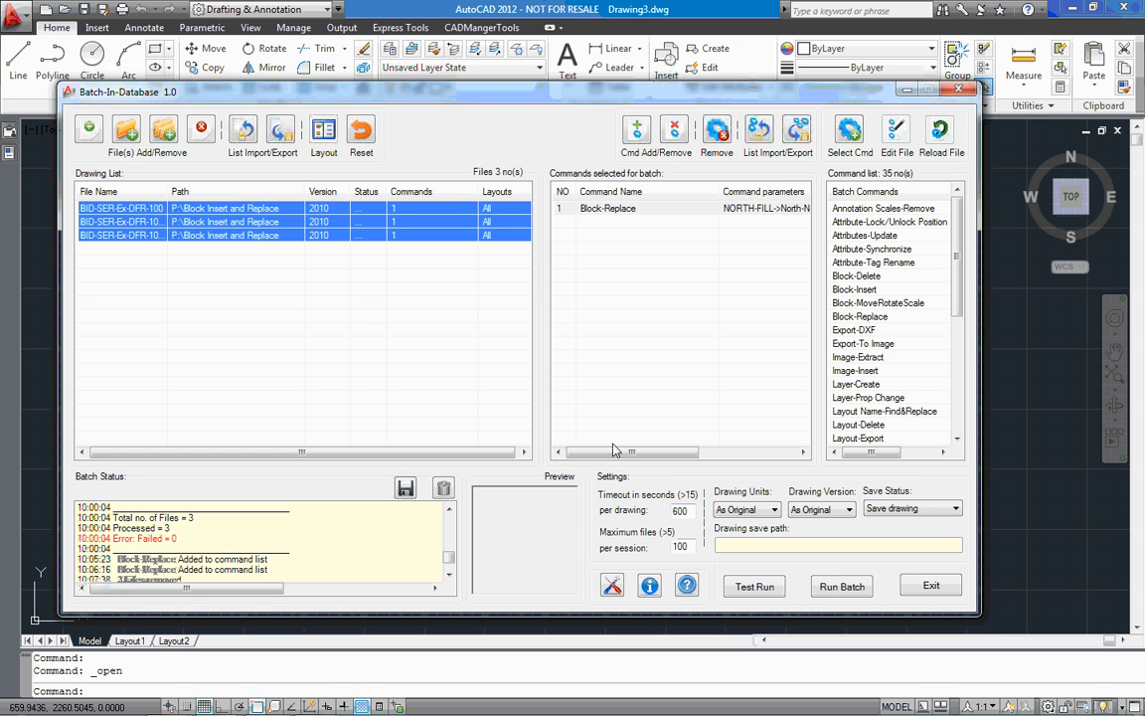
Check the Block-Replace command's parameters, run the batch, and accept saving all the drawings
{"action": "left_click_drag", "start_coordinate": [669, 453], "coordinate": [712, 453]}
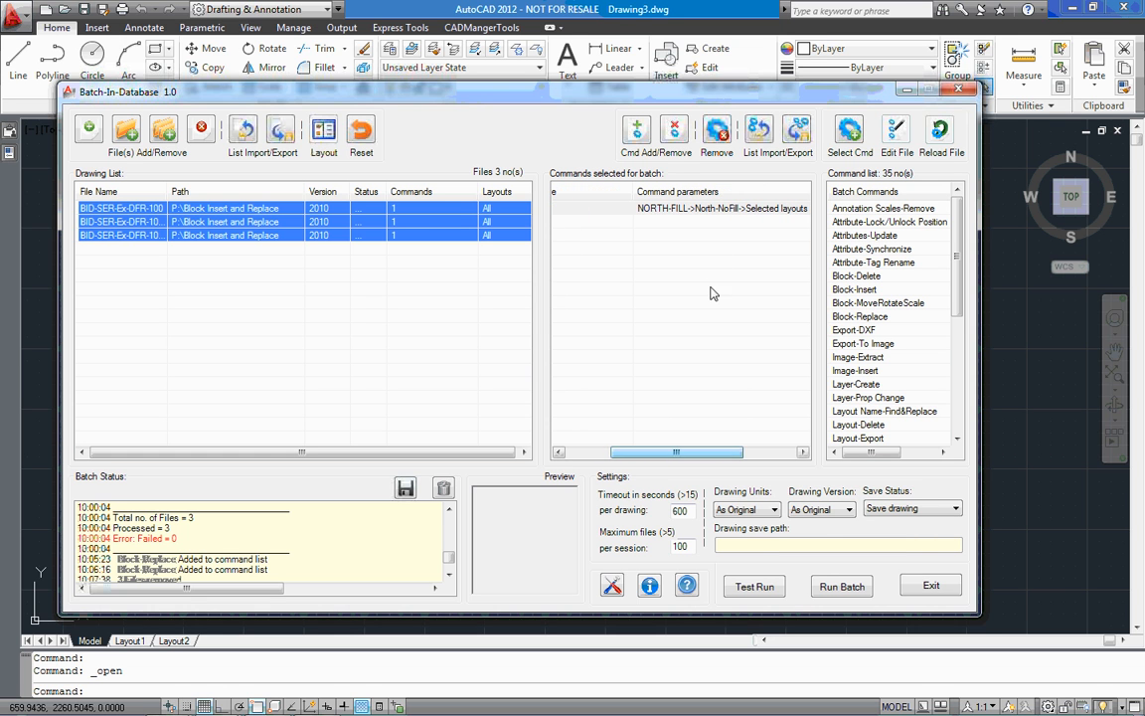
{"action": "left_click", "coordinate": [852, 591]}
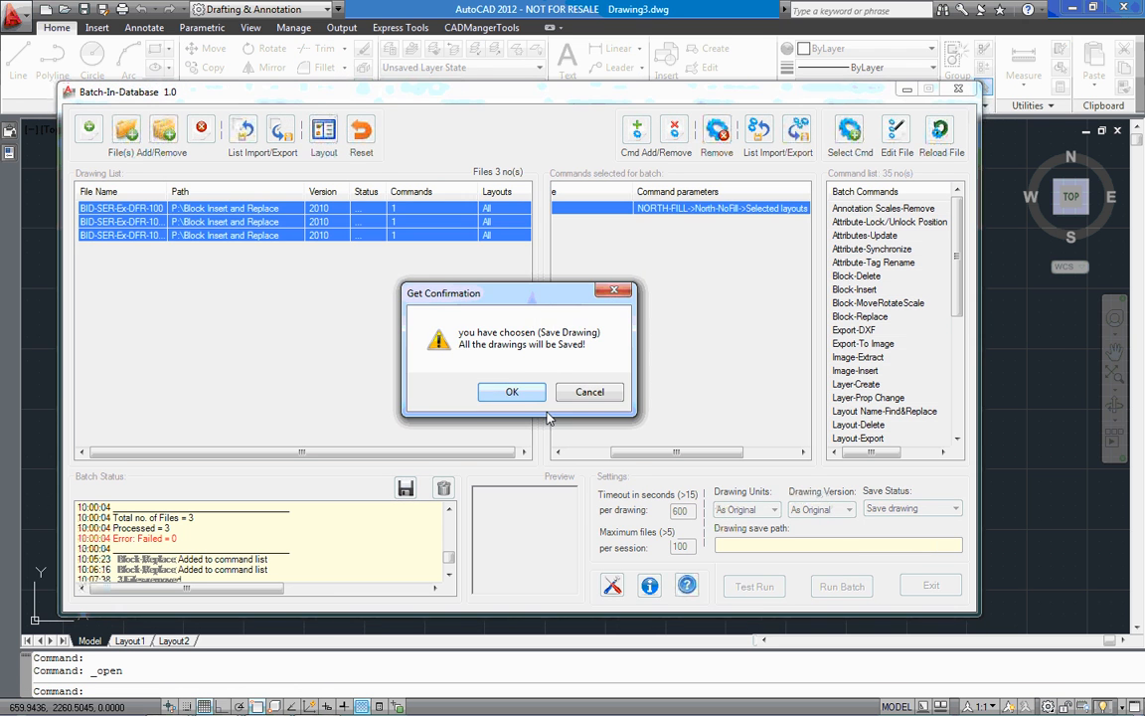
{"action": "left_click", "coordinate": [520, 394]}
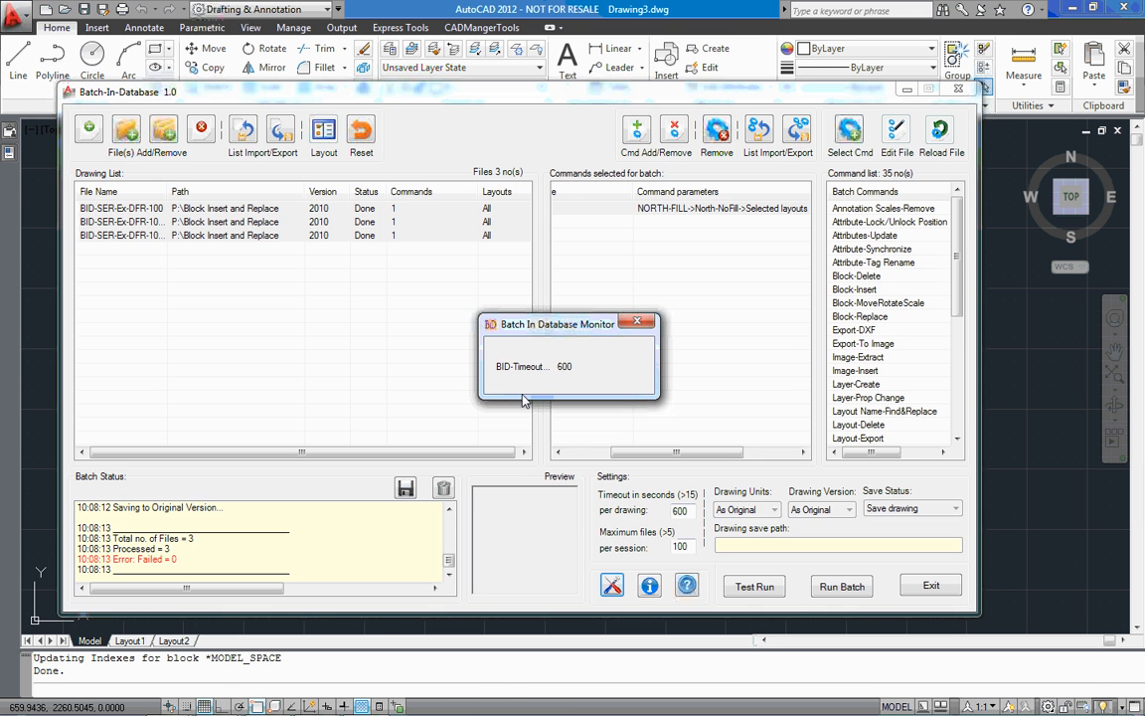
Review the batch status log for the number of blocks replaced in each of the three BID-SER drawings
{"action": "left_click_drag", "start_coordinate": [450, 561], "coordinate": [449, 526]}
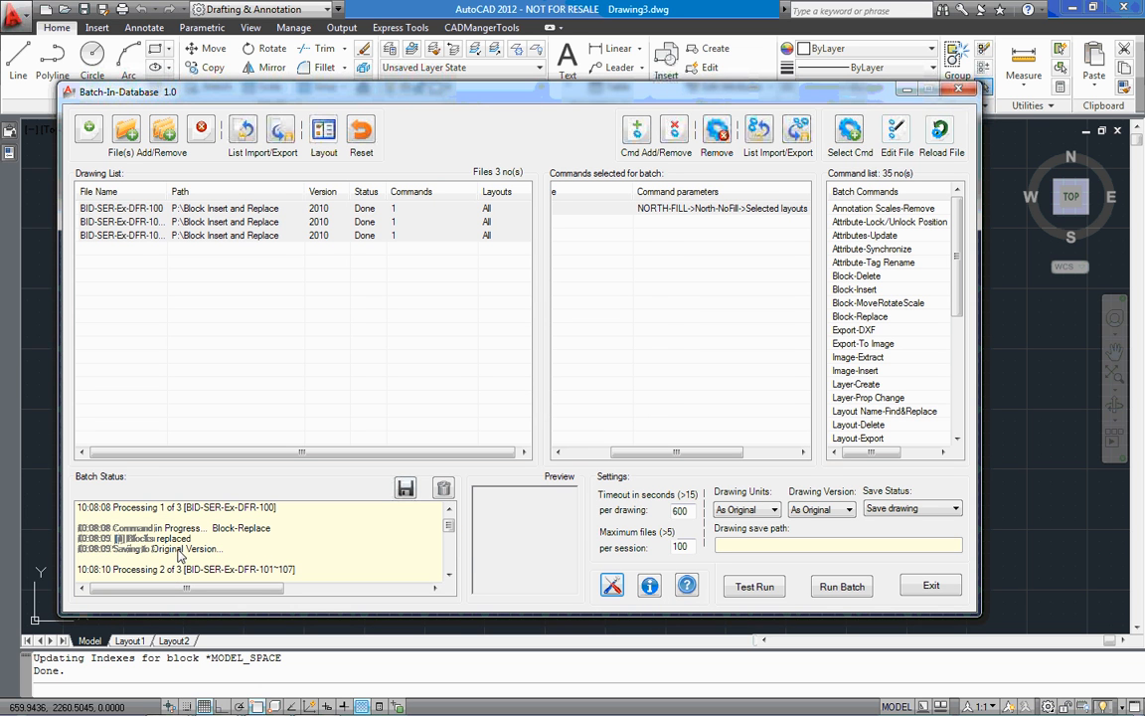
{"action": "left_click", "coordinate": [449, 577]}
{"action": "left_click", "coordinate": [450, 577]}
{"action": "left_click", "coordinate": [449, 577]}
{"action": "left_click", "coordinate": [449, 577]}
{"action": "left_click", "coordinate": [449, 577]}
{"action": "left_click", "coordinate": [450, 577]}
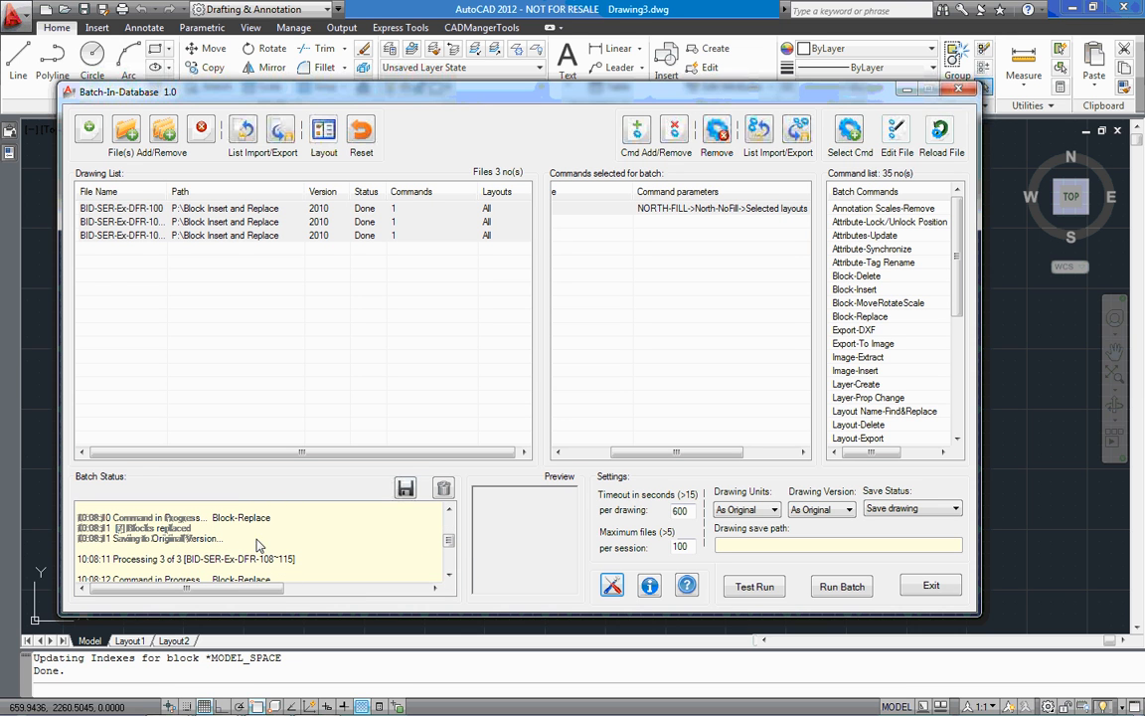
{"action": "left_click", "coordinate": [450, 576]}
{"action": "left_click", "coordinate": [450, 577]}
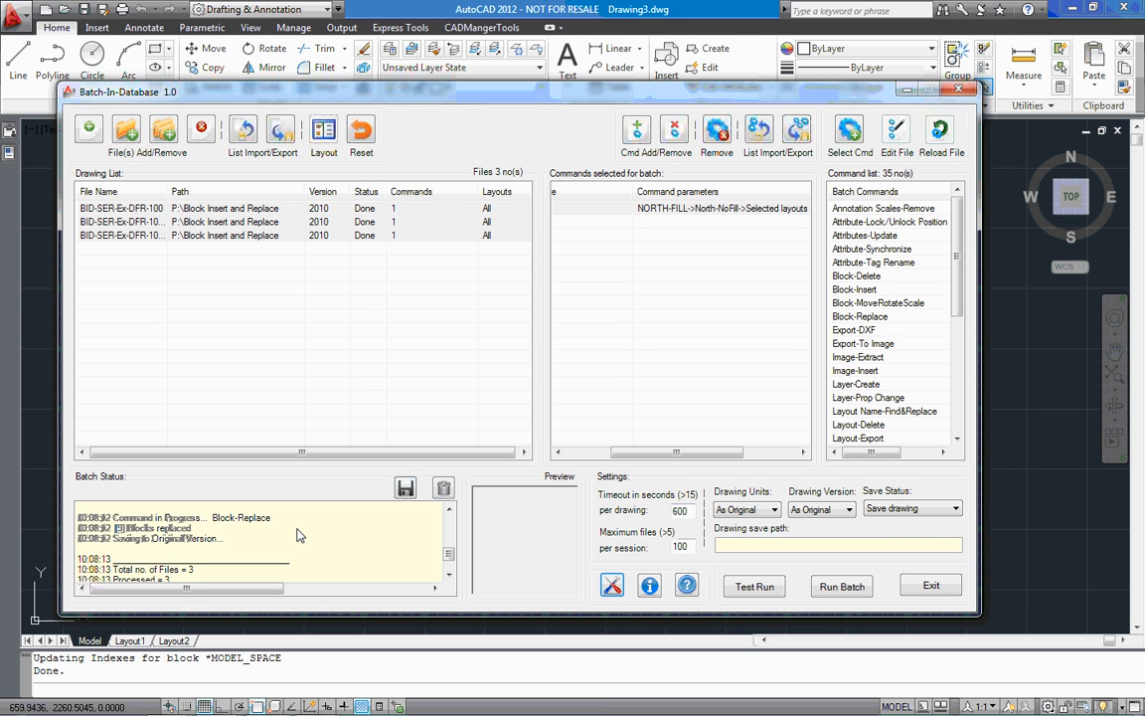
Check the layout list of the BID-SER-Ex-DFR-108~115 drawing and close it without selecting any layouts
{"action": "left_click", "coordinate": [419, 237]}
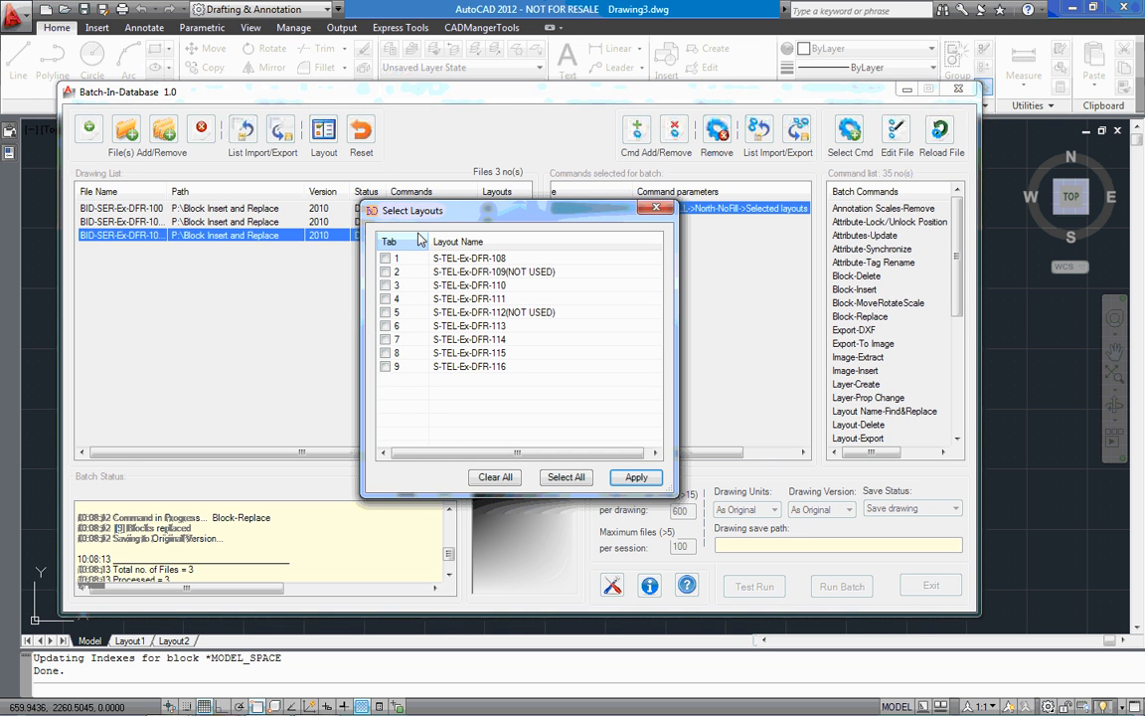
{"action": "left_click", "coordinate": [655, 207]}
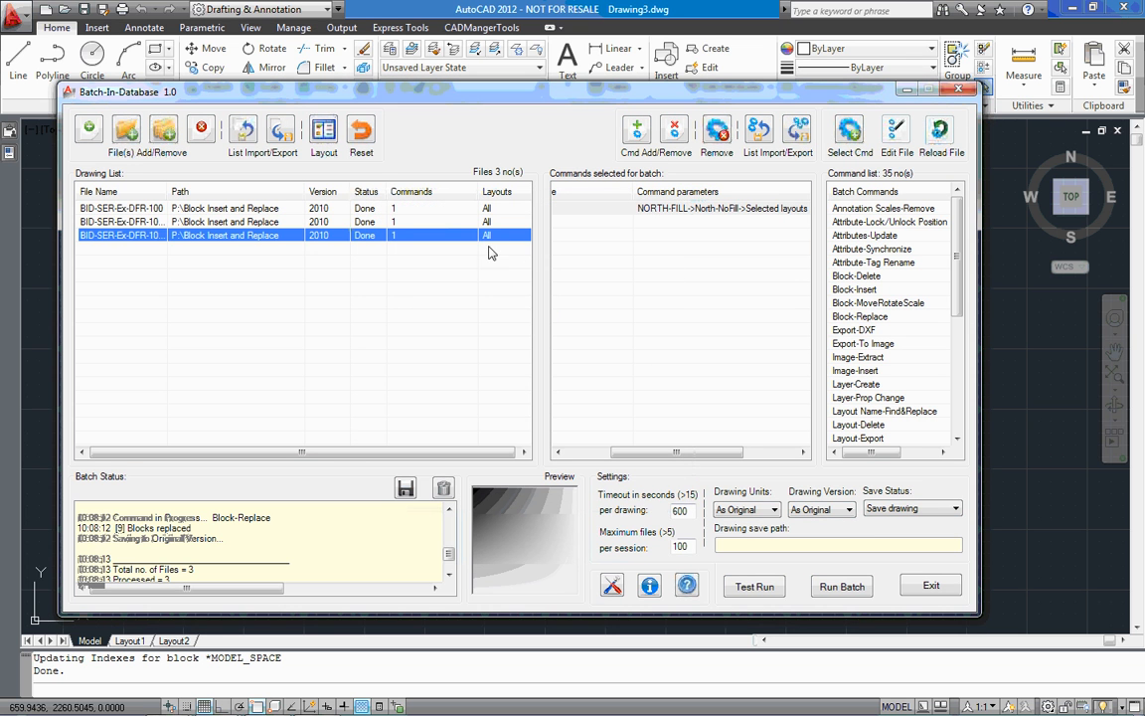
{"action": "left_click", "coordinate": [488, 238]}
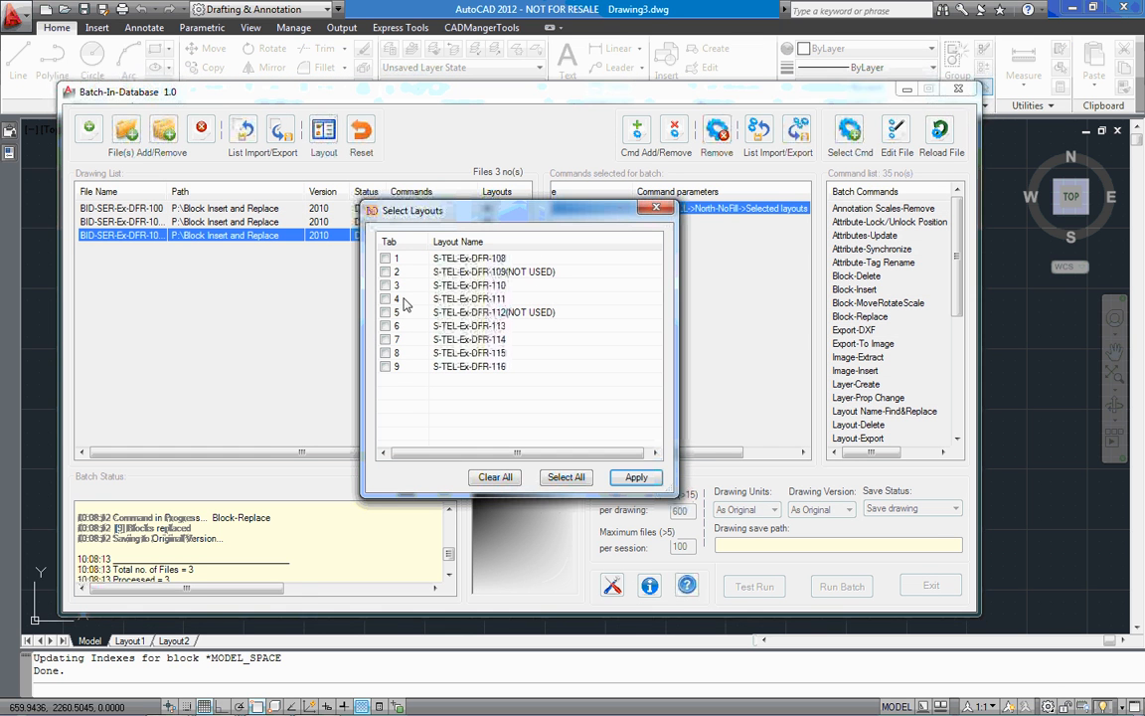
{"action": "left_click", "coordinate": [651, 211]}
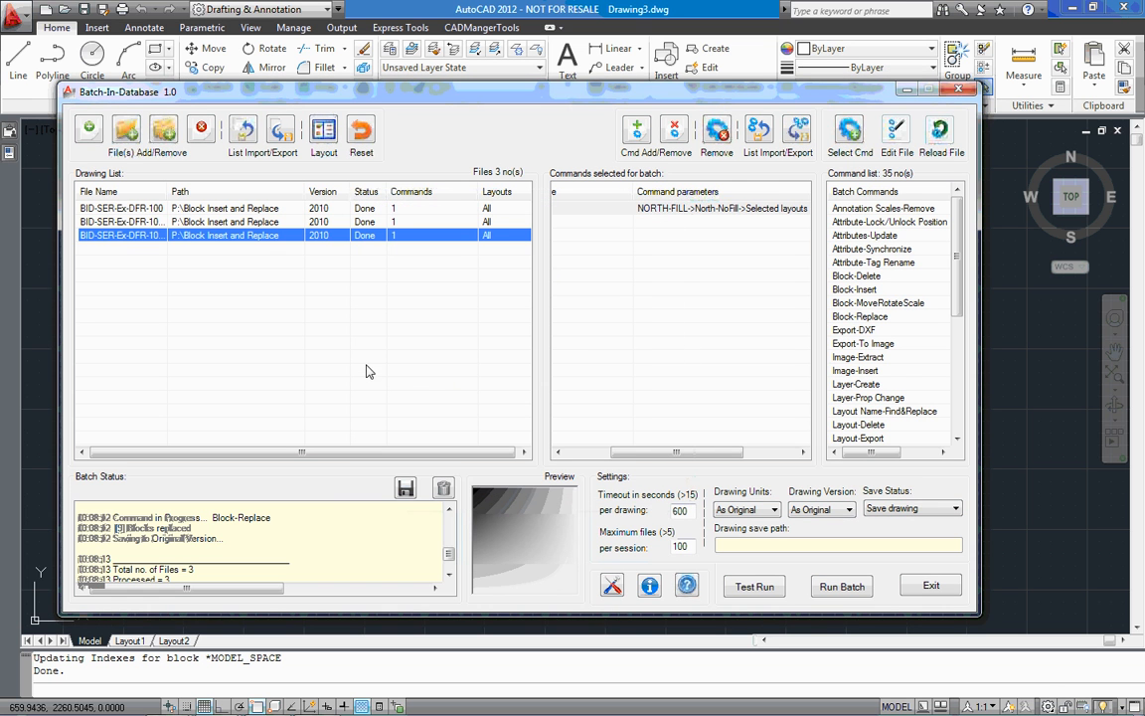
Minimize Batch-In-Database and open BID-SER-Ex-DFR-108~115.dwg in AutoCAD to examine its north block
{"action": "left_click", "coordinate": [905, 90]}
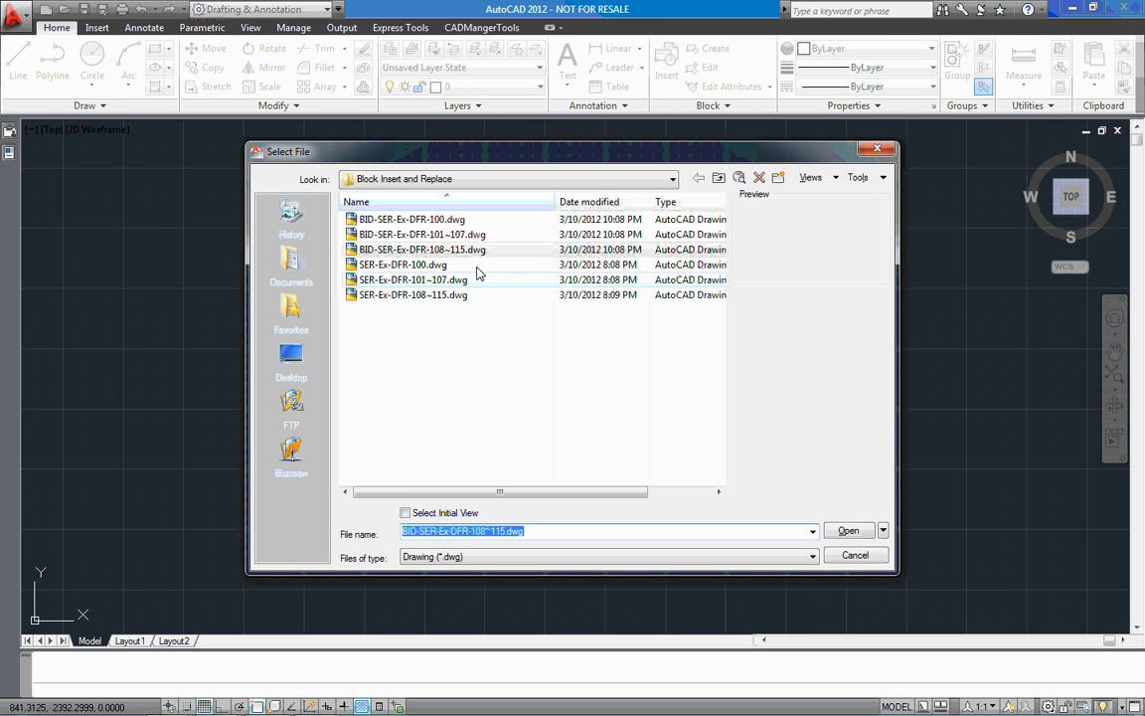
{"action": "double_click", "coordinate": [467, 249]}
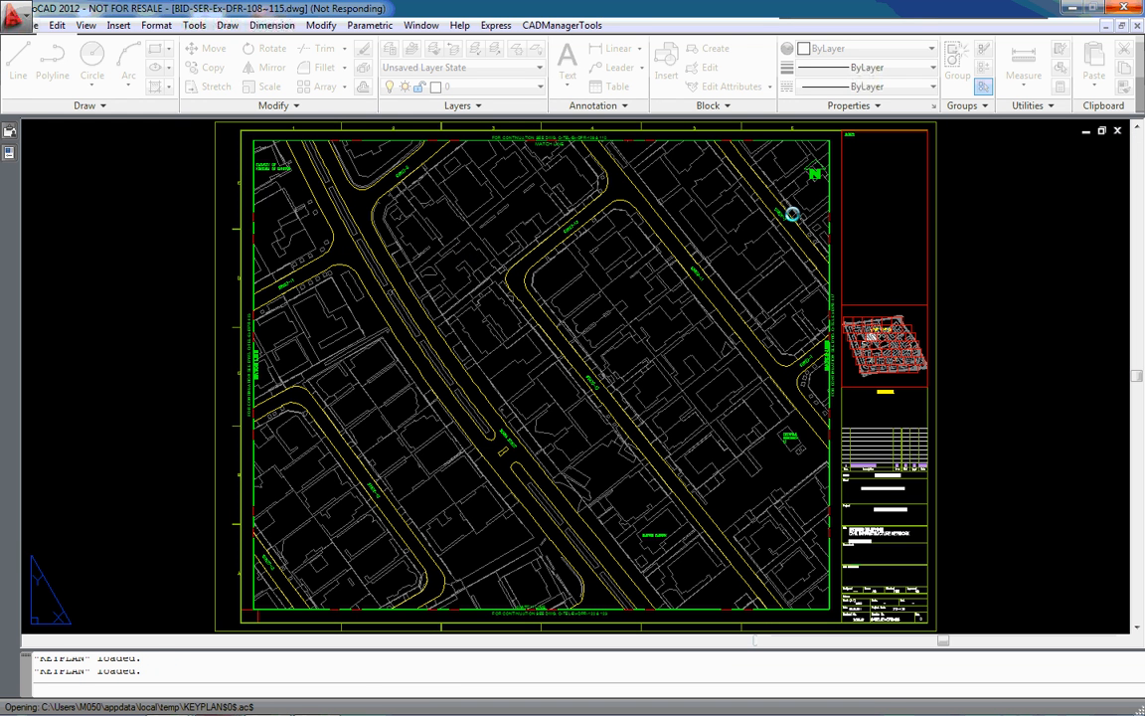
{"action": "scroll", "coordinate": [812, 169], "scroll_direction": "up", "scroll_amount": 7}
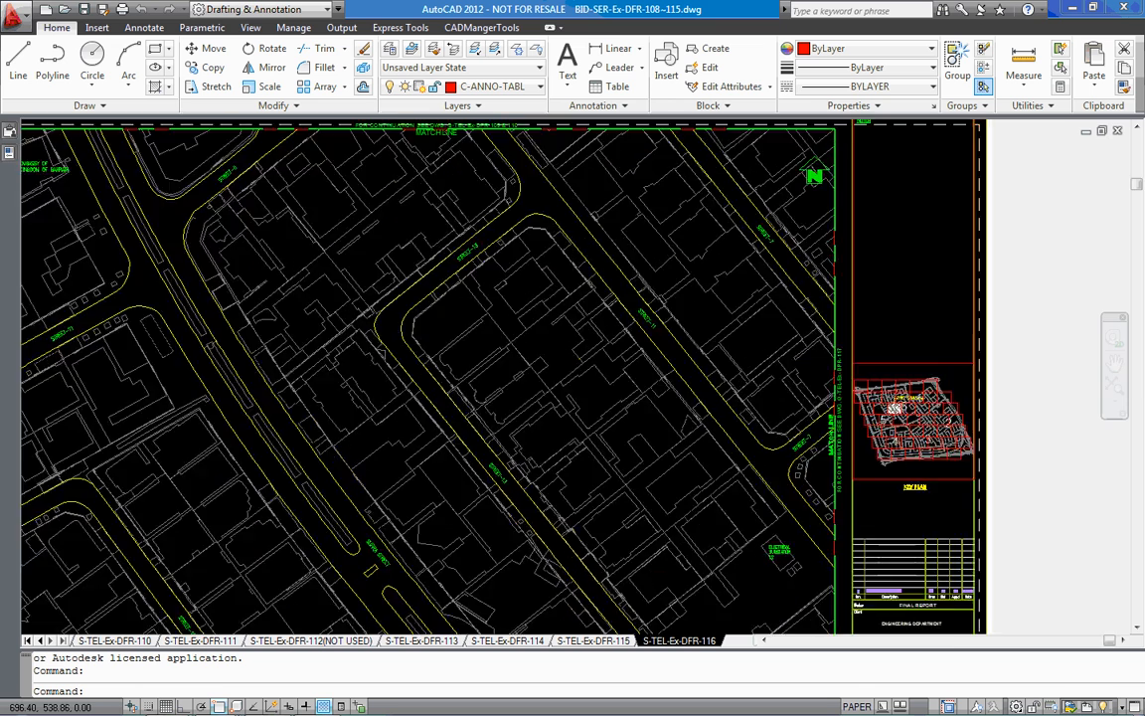
Examine the north block on the S-TEL-Ex-DFR-112(NOT USED) layout, then close the drawing
{"action": "left_click", "coordinate": [293, 641]}
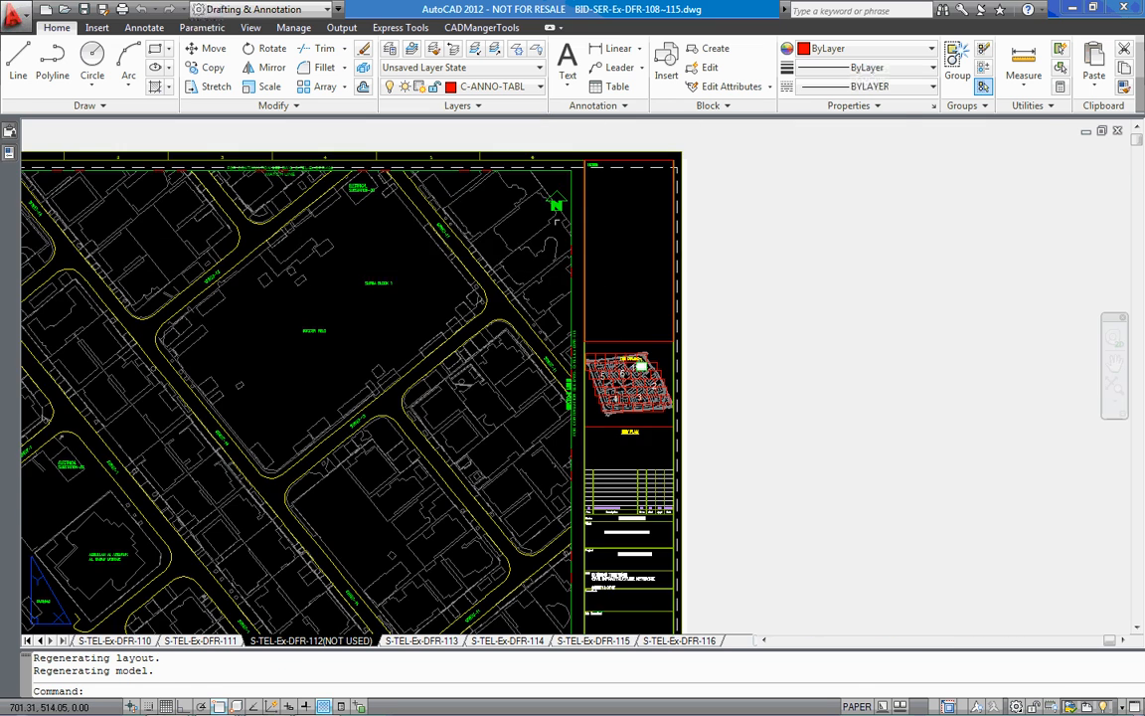
{"action": "scroll", "coordinate": [557, 179], "scroll_direction": "up", "scroll_amount": 5}
{"action": "scroll", "coordinate": [557, 196], "scroll_direction": "down", "scroll_amount": 6}
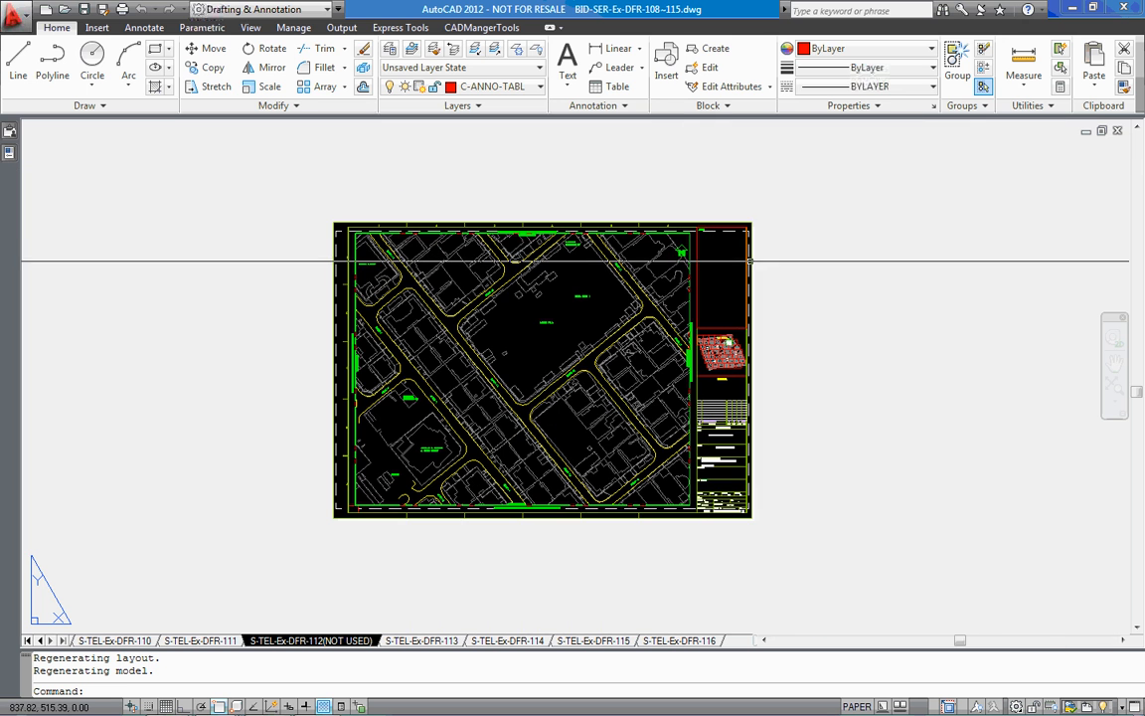
{"action": "left_click", "coordinate": [1119, 131]}
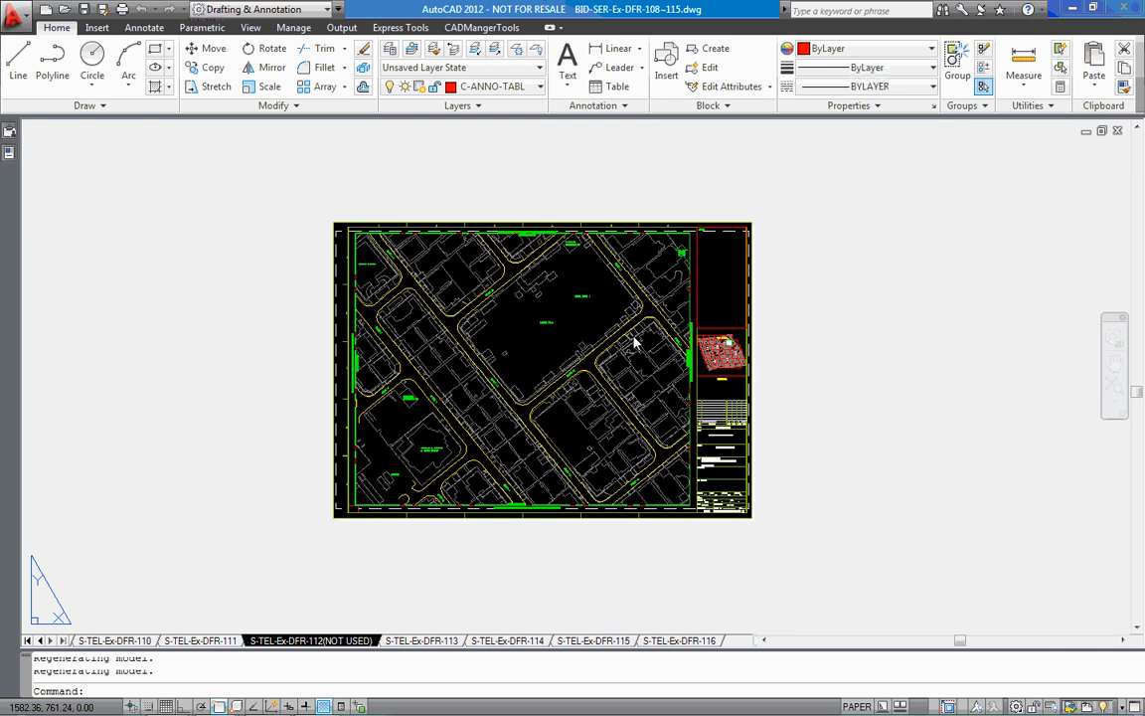
{"action": "left_click", "coordinate": [592, 400]}
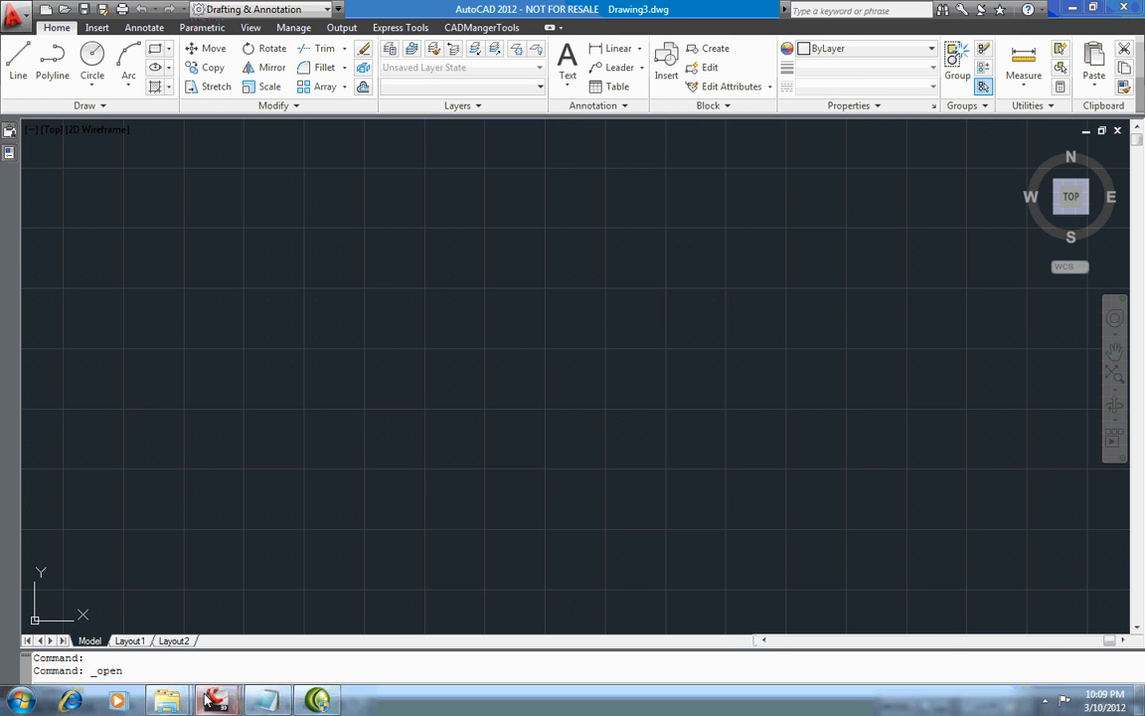
Restore the Batch-In-Database window and highlight the last drawing's blocks-replaced line in the status log
{"action": "mouse_move", "coordinate": [209, 701]}
{"action": "left_click", "coordinate": [135, 555]}
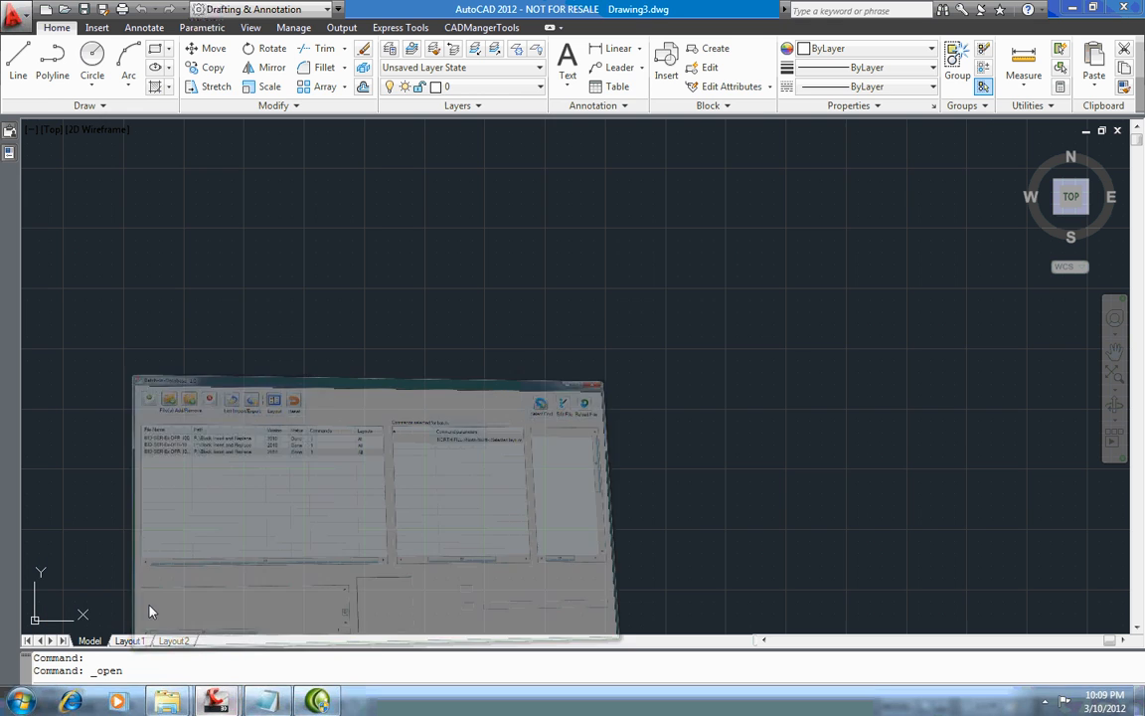
{"action": "left_click", "coordinate": [435, 390]}
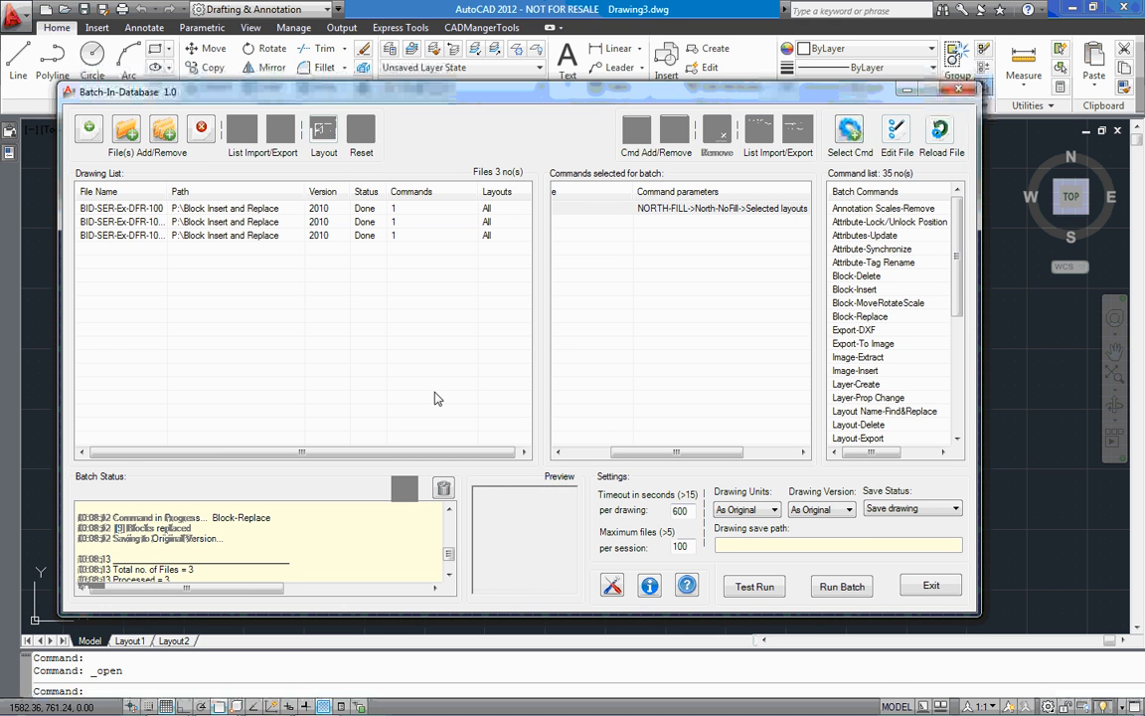
{"action": "left_click", "coordinate": [140, 529]}
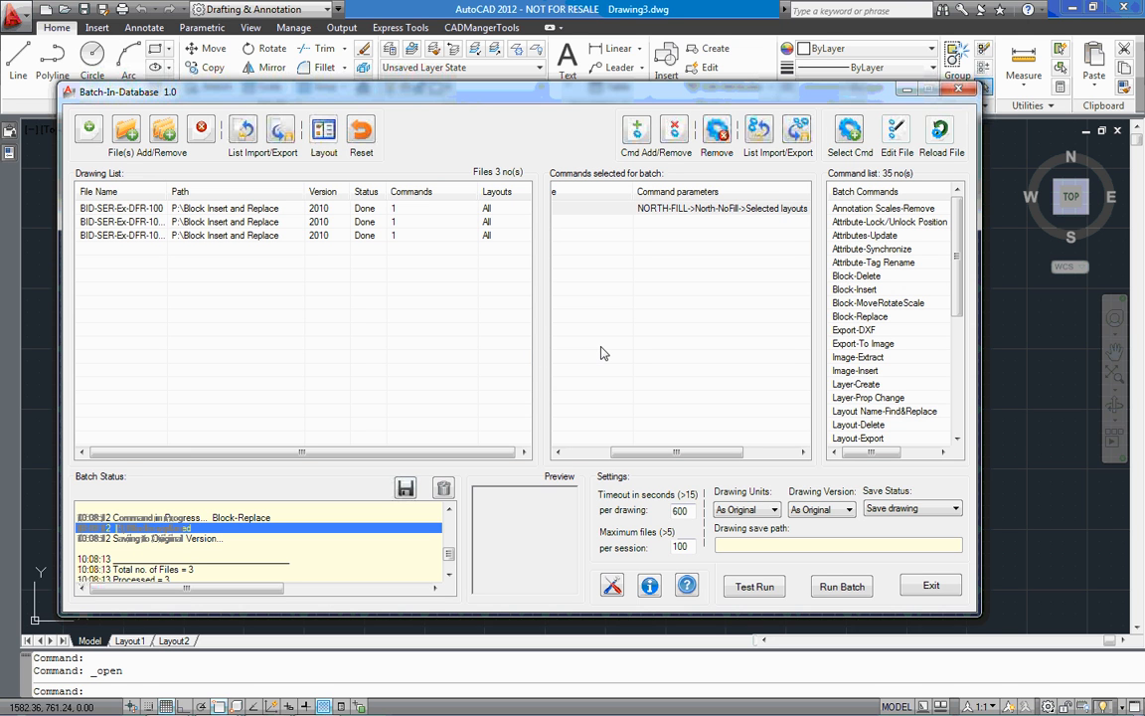
Clear the batch's existing command and begin a new Block-Replace that finds NORTH-NOFILL and inserts the replacement from an external file
{"action": "left_click", "coordinate": [717, 129]}
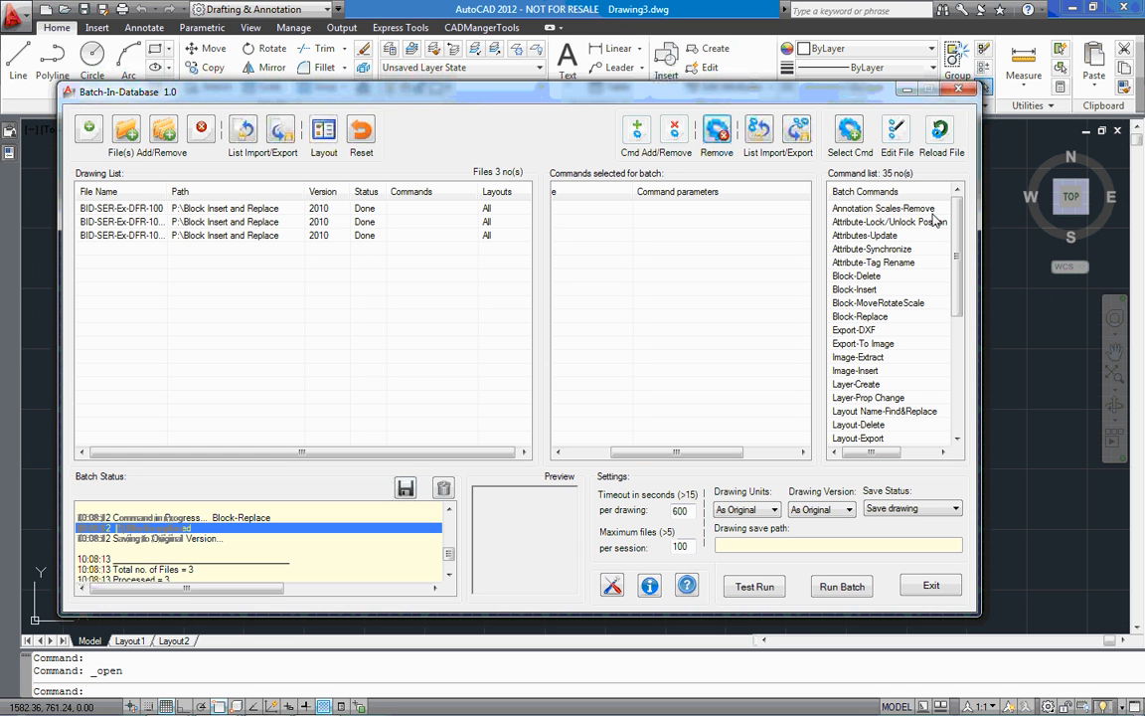
{"action": "double_click", "coordinate": [871, 317]}
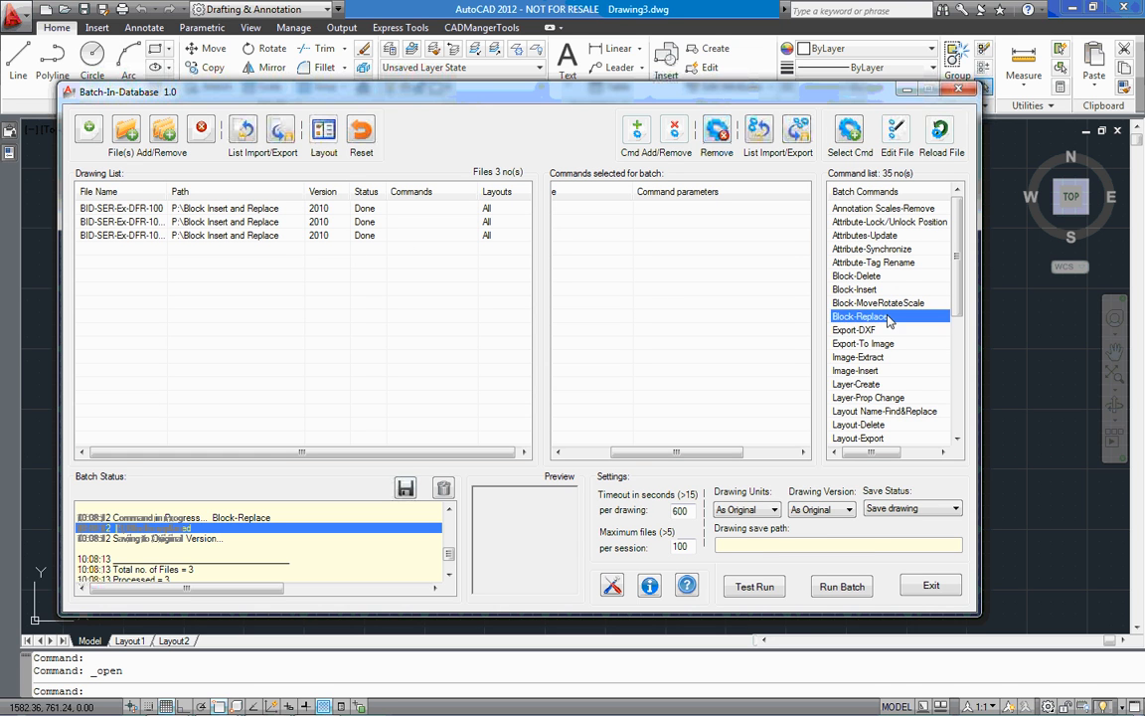
{"action": "left_click", "coordinate": [525, 420]}
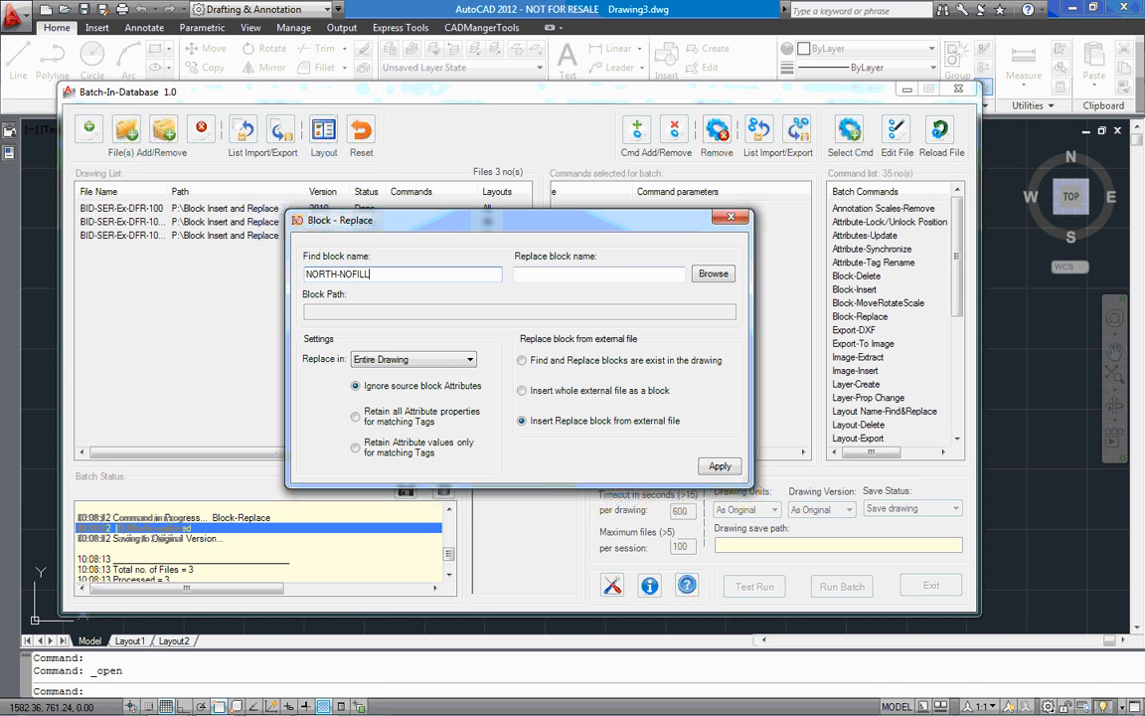
Choose Gen blocks.dwg from P:\Blocks as the source file and set the replacement block name to NORTH
{"action": "left_click", "coordinate": [715, 275]}
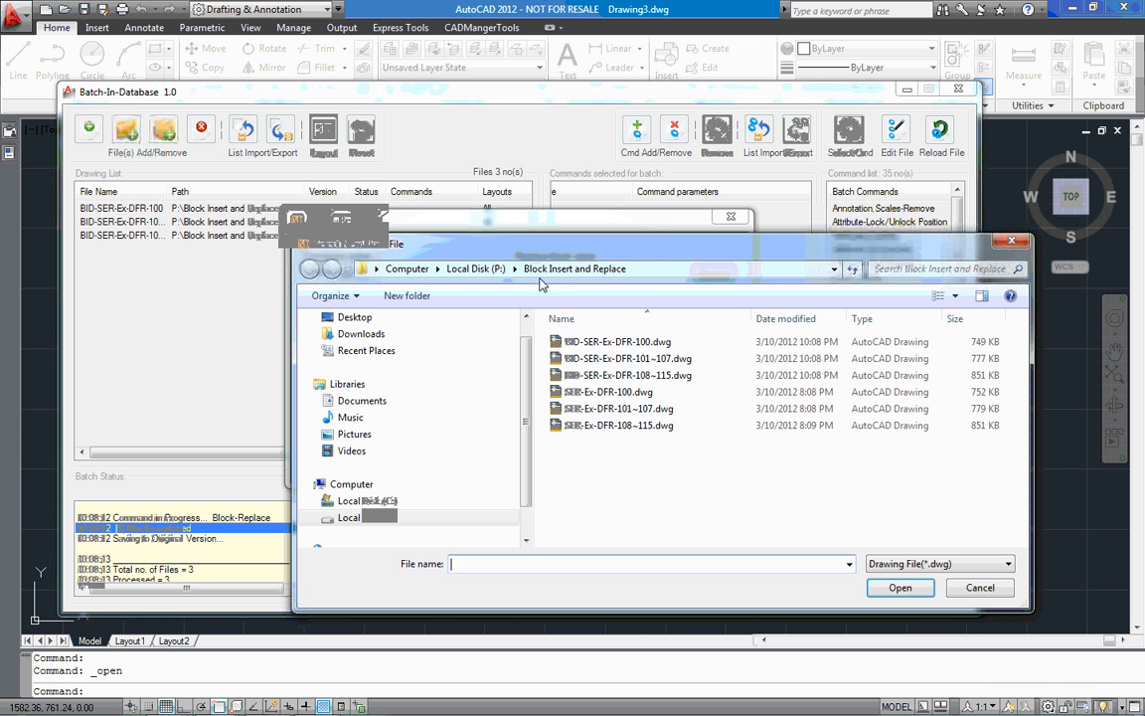
{"action": "left_click", "coordinate": [476, 271]}
{"action": "double_click", "coordinate": [580, 360]}
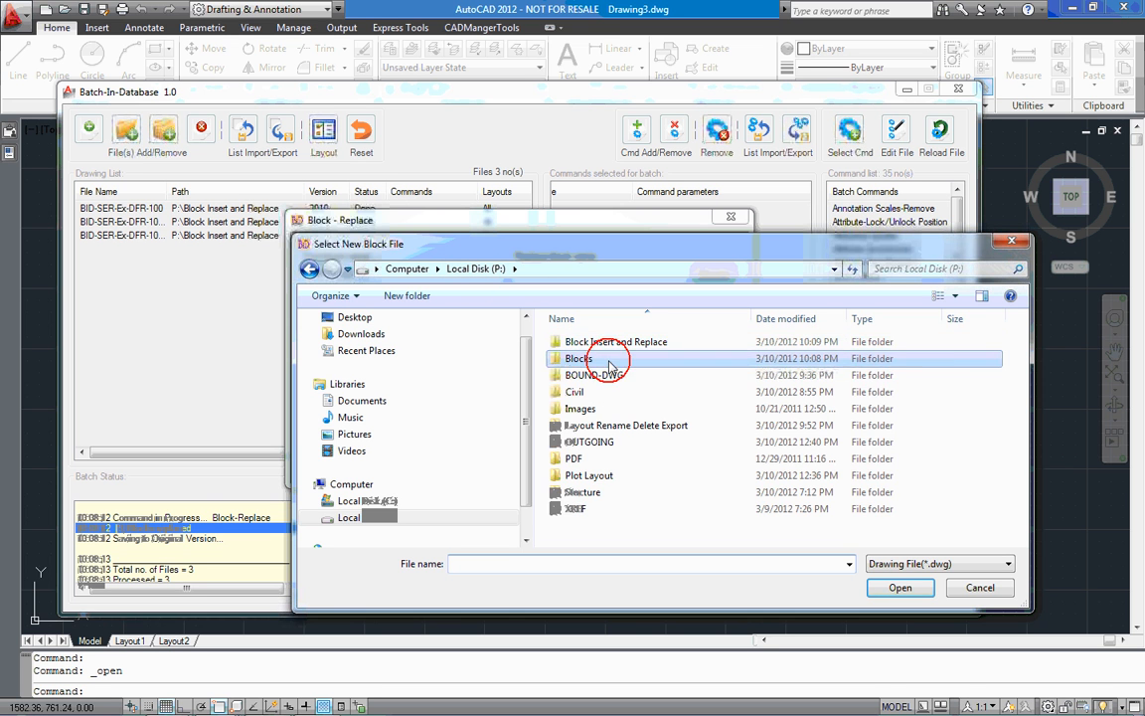
{"action": "double_click", "coordinate": [600, 342]}
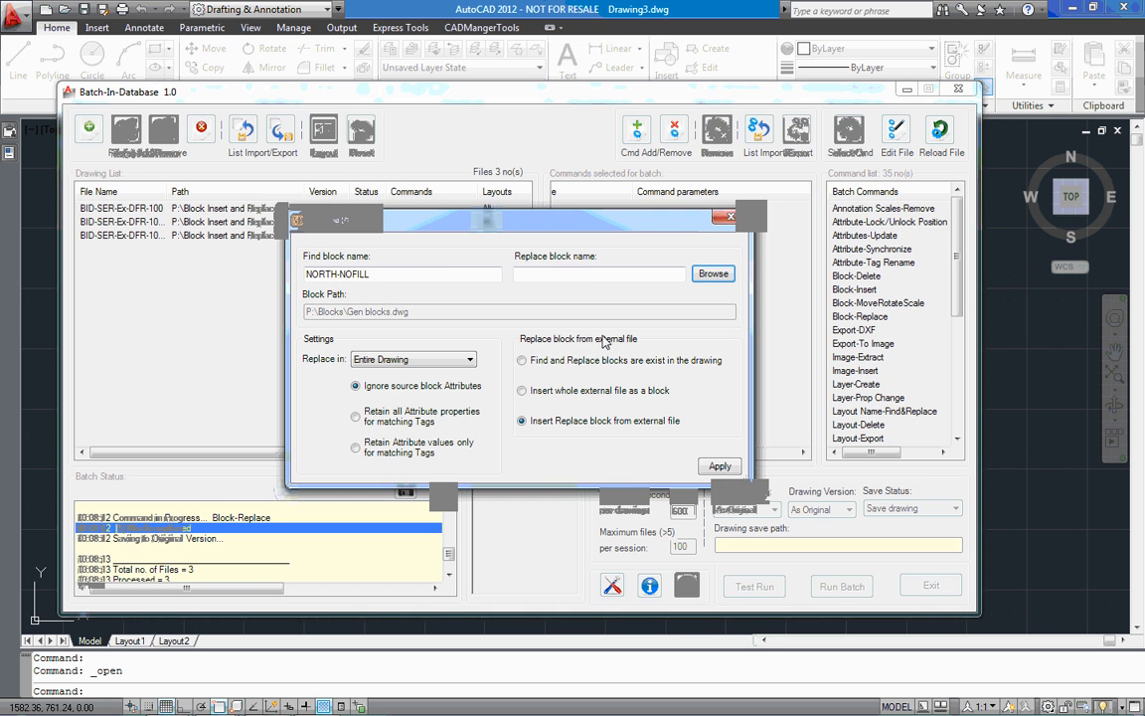
{"action": "left_click", "coordinate": [588, 274]}
{"action": "type", "text": "NORTH"}
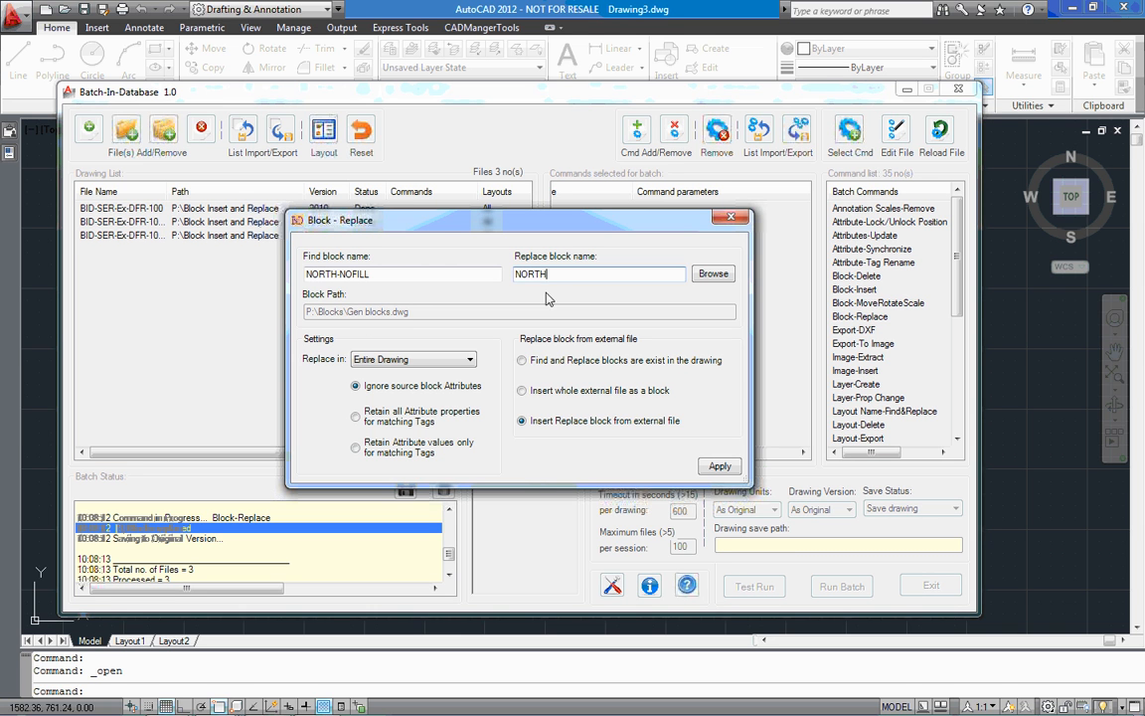
Limit the replacement to Selected layouts, apply the Block-Replace command to the batch, and close its settings
{"action": "left_click", "coordinate": [470, 360]}
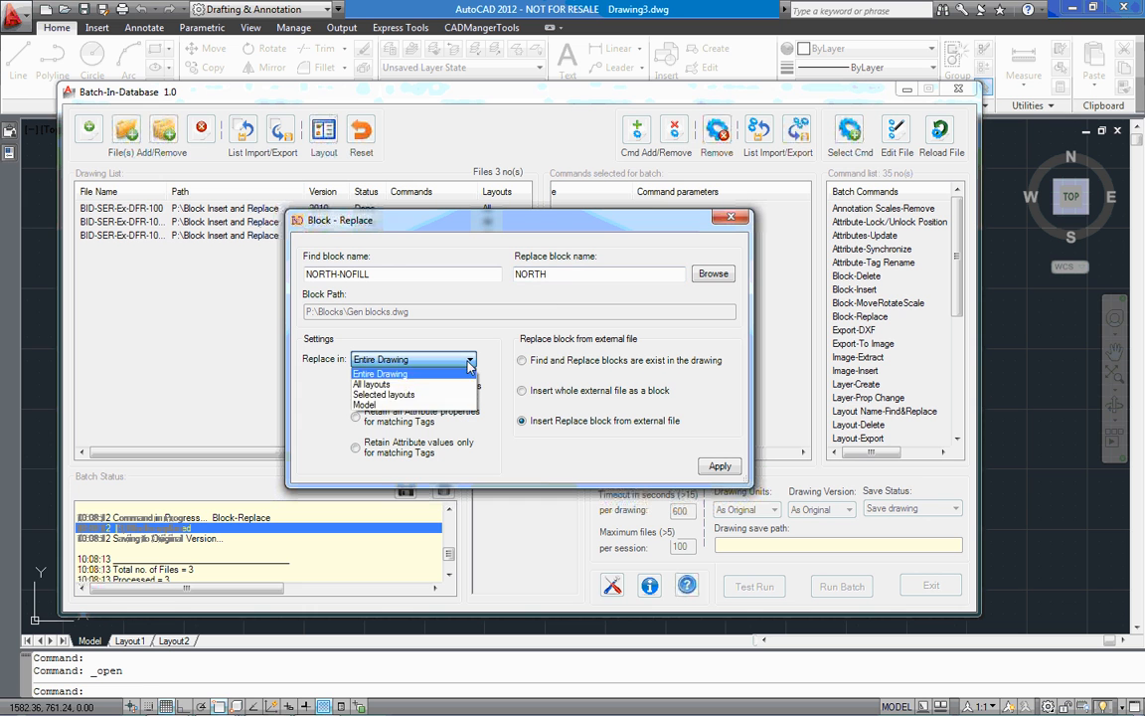
{"action": "left_click", "coordinate": [390, 399]}
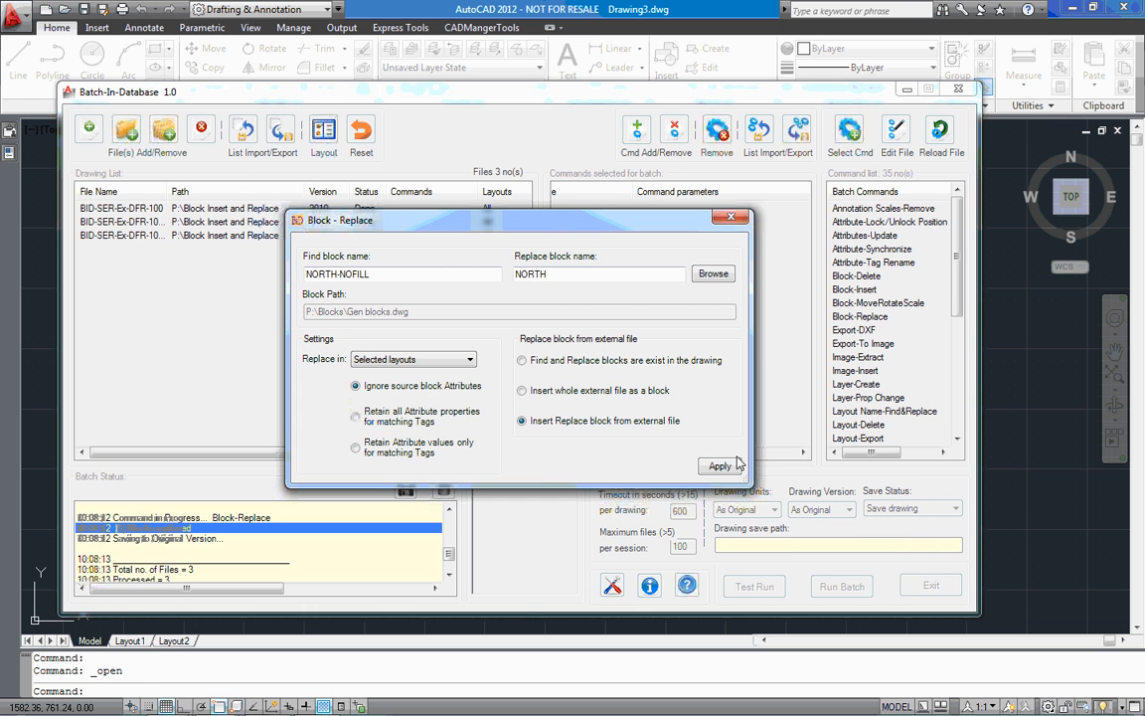
{"action": "left_click", "coordinate": [720, 465]}
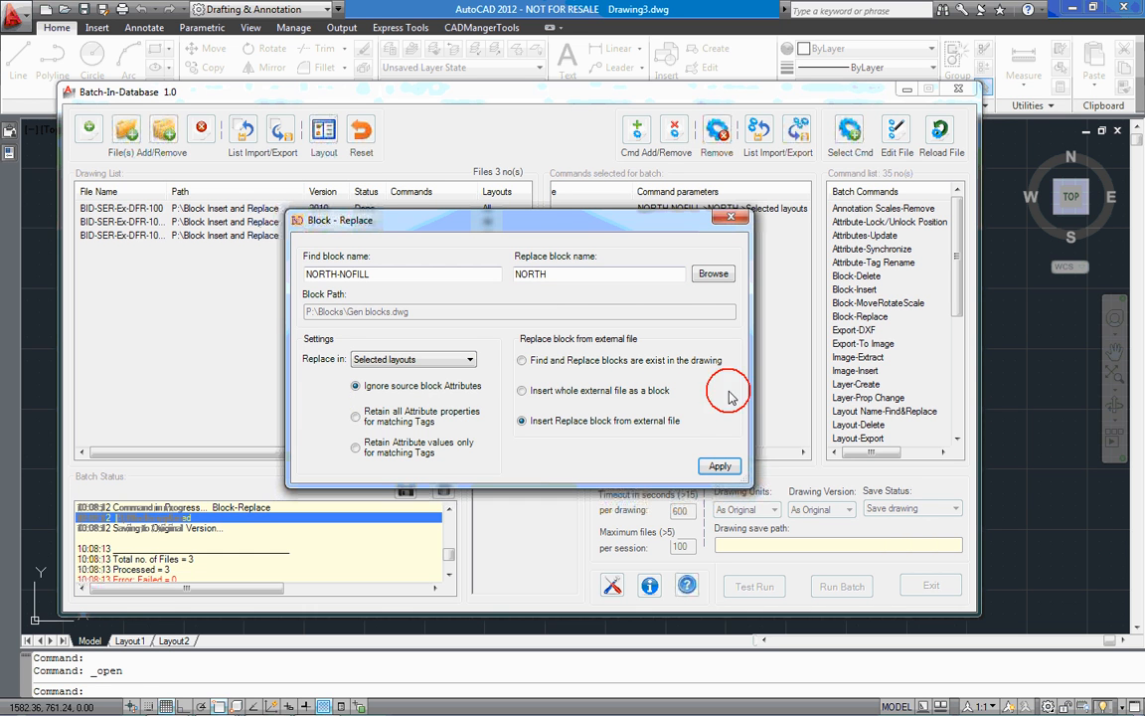
{"action": "left_click", "coordinate": [731, 218]}
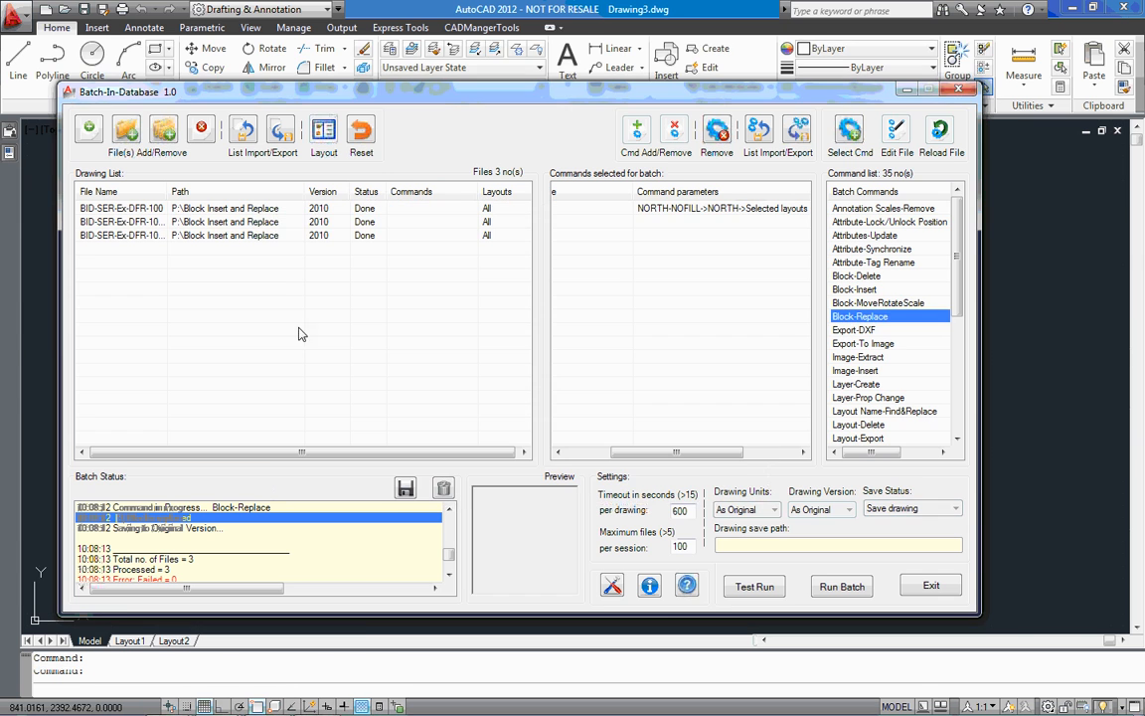
Select all layouts of BID-SER-Ex-DFR-108~115 except S-TEL-Ex-DFR-109(NOT USED) and S-TEL-Ex-DFR-112(NOT USED), and apply the selection
{"action": "double_click", "coordinate": [271, 235]}
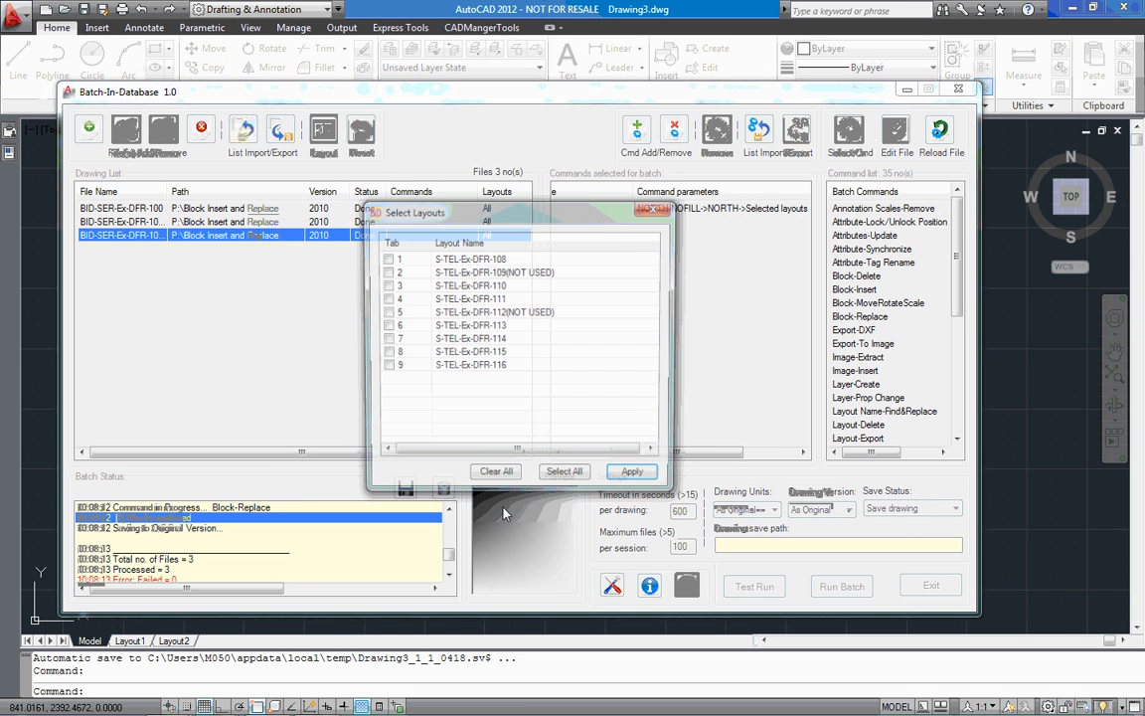
{"action": "left_click", "coordinate": [567, 477]}
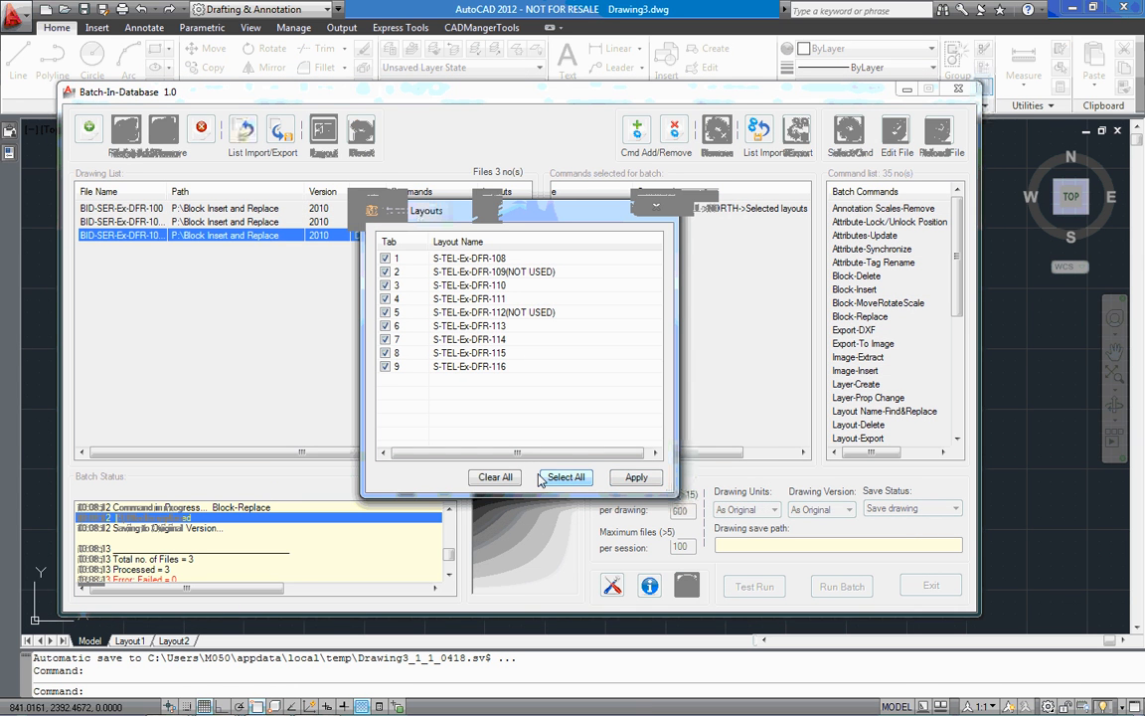
{"action": "left_click", "coordinate": [386, 314]}
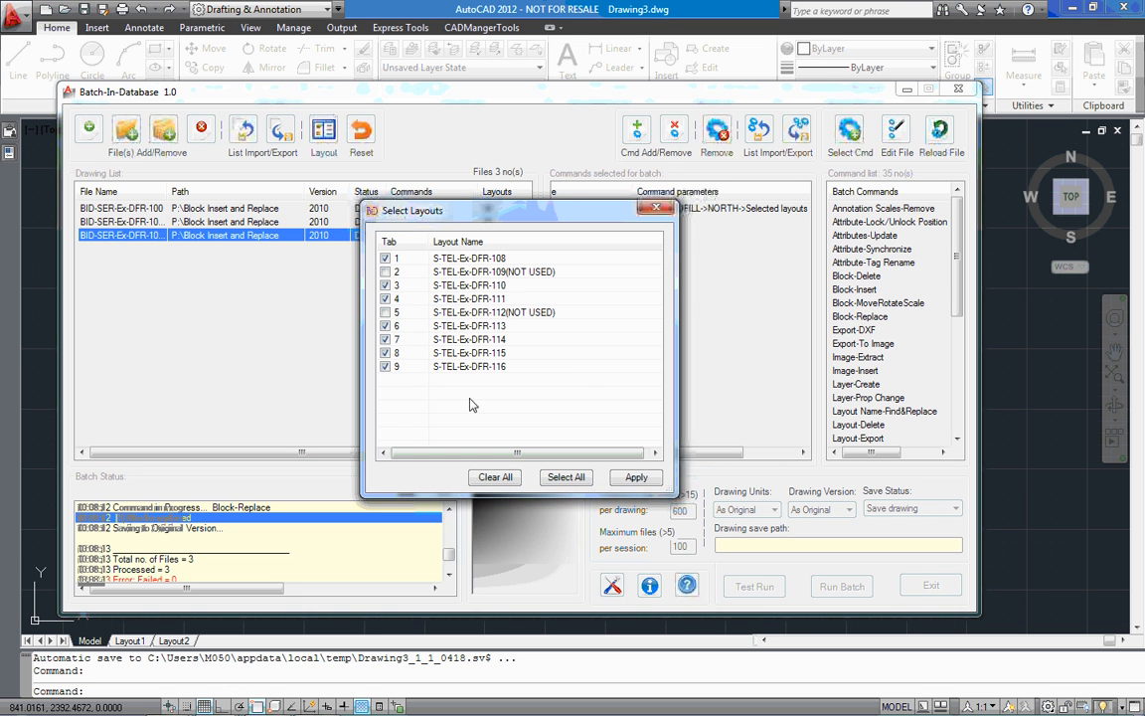
{"action": "left_click", "coordinate": [634, 478]}
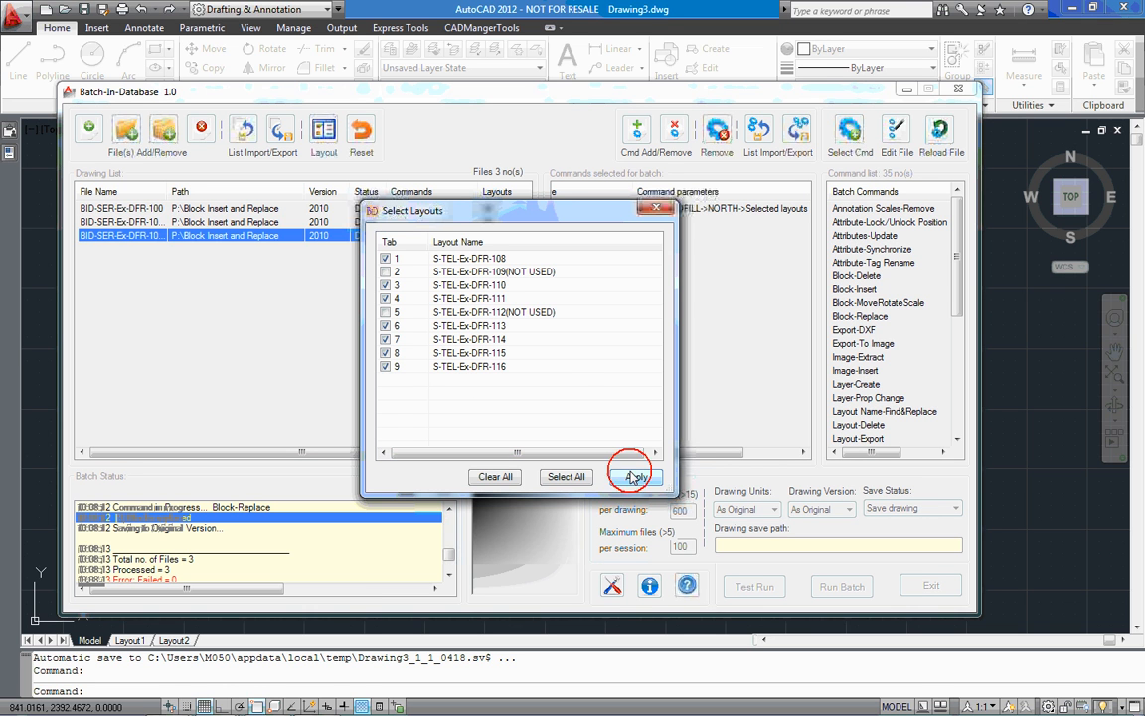
{"action": "left_click", "coordinate": [656, 208]}
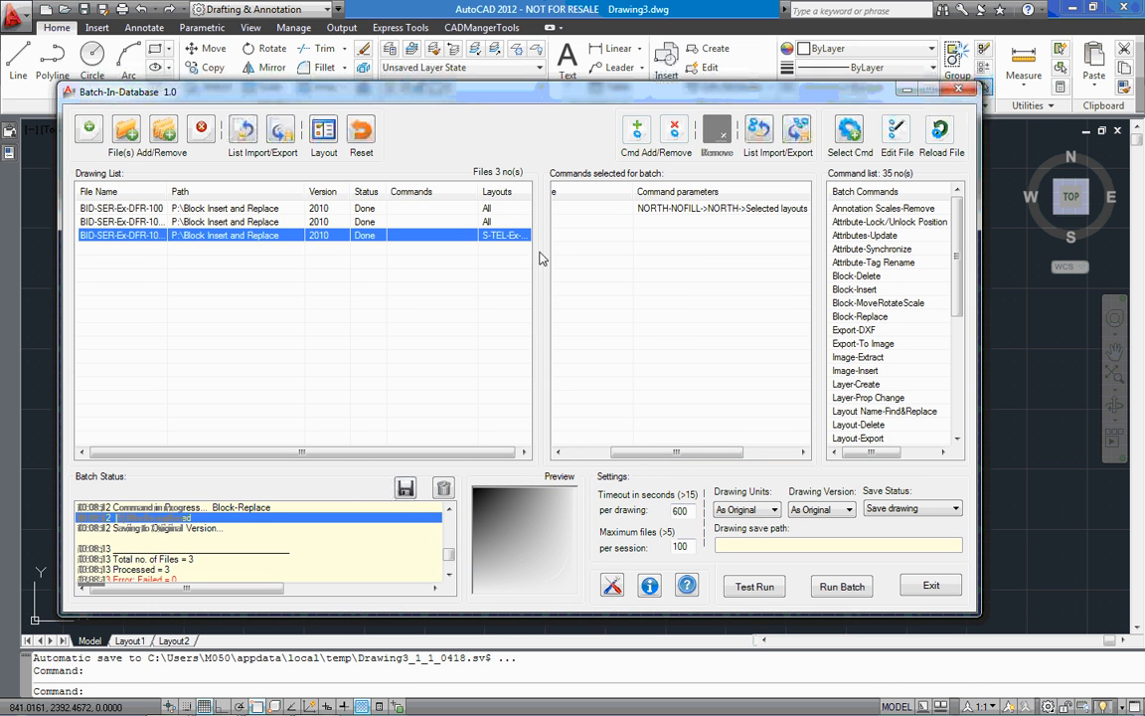
Widen the Batch-In-Database window and adjust the drawing list's Commands and Layouts columns so both are readable
{"action": "left_click_drag", "start_coordinate": [981, 274], "coordinate": [1131, 287]}
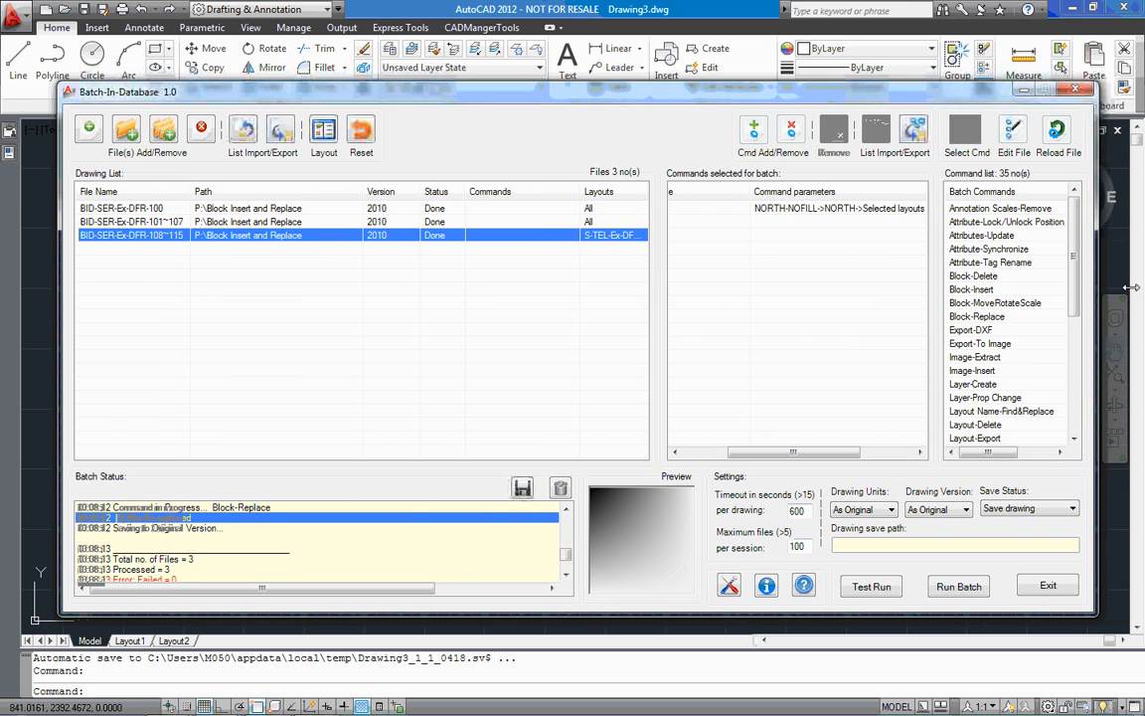
{"action": "left_click_drag", "start_coordinate": [603, 193], "coordinate": [489, 194]}
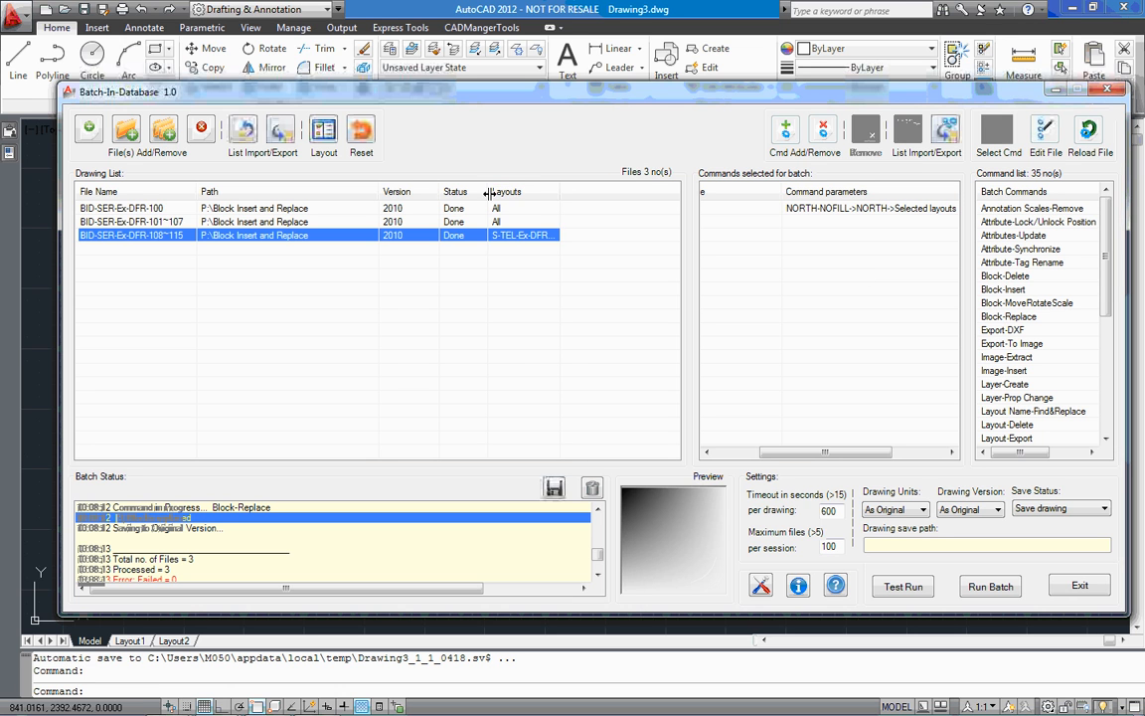
{"action": "double_click", "coordinate": [560, 191]}
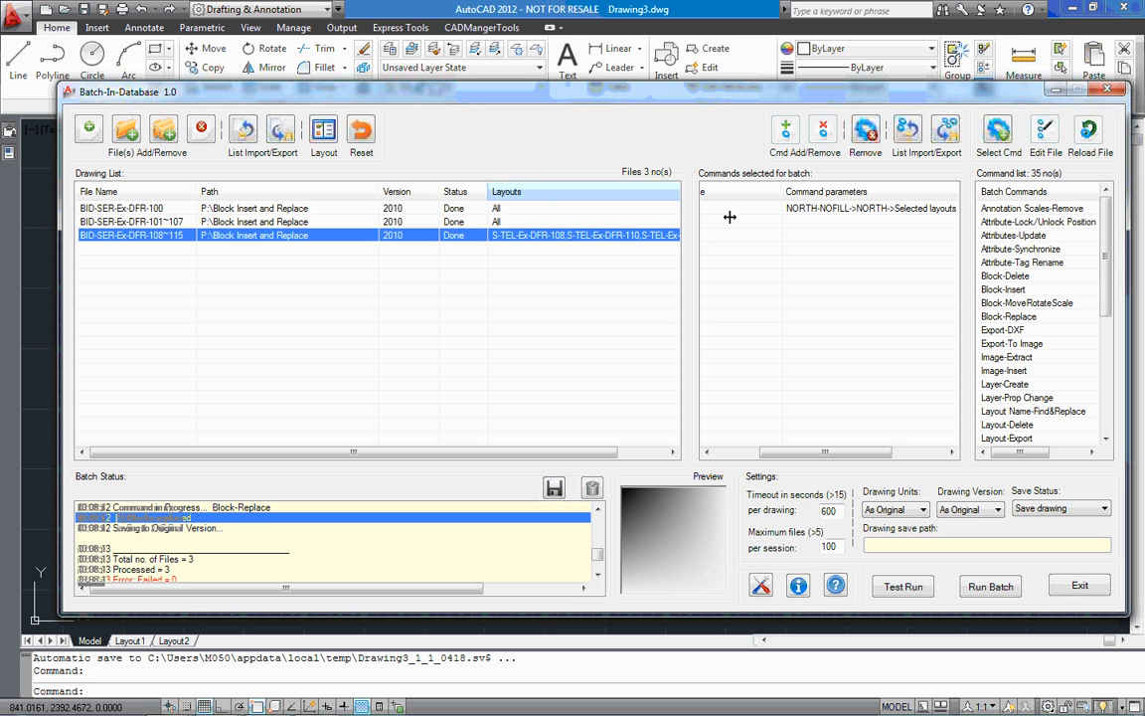
{"action": "left_click_drag", "start_coordinate": [489, 191], "coordinate": [580, 201]}
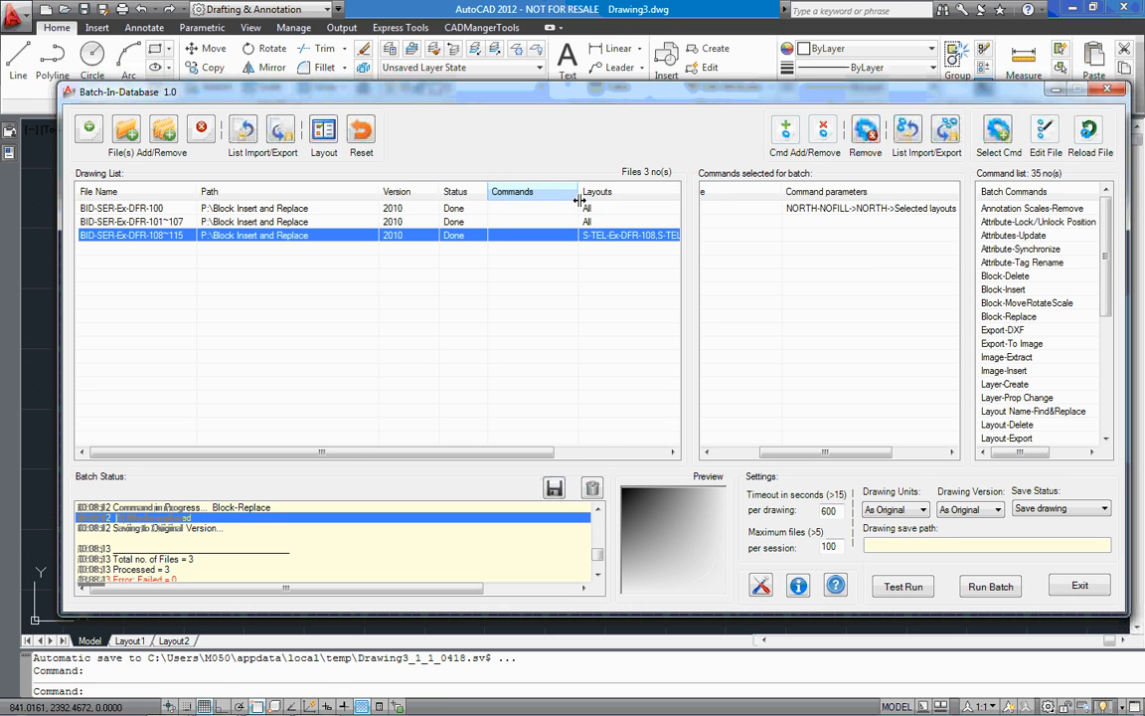
{"action": "left_click", "coordinate": [517, 347]}
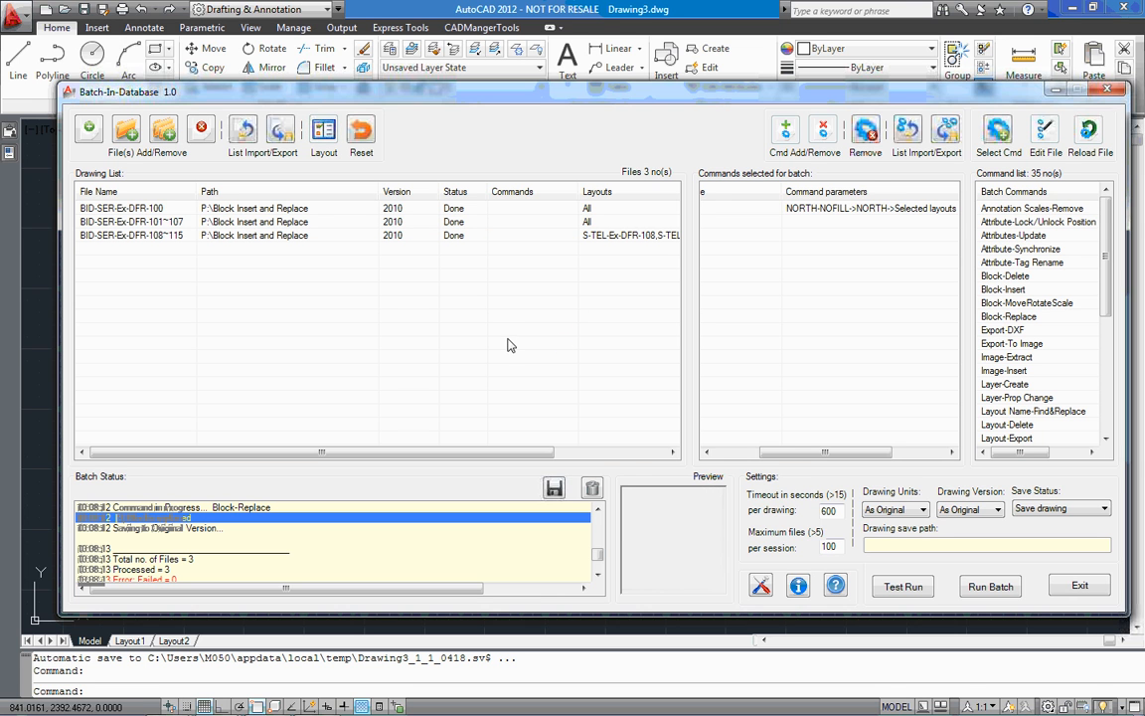
{"action": "left_click_drag", "start_coordinate": [785, 451], "coordinate": [673, 451]}
Reset the processing status of all three drawings and try to run the batch
{"action": "left_click_drag", "start_coordinate": [442, 273], "coordinate": [381, 217]}
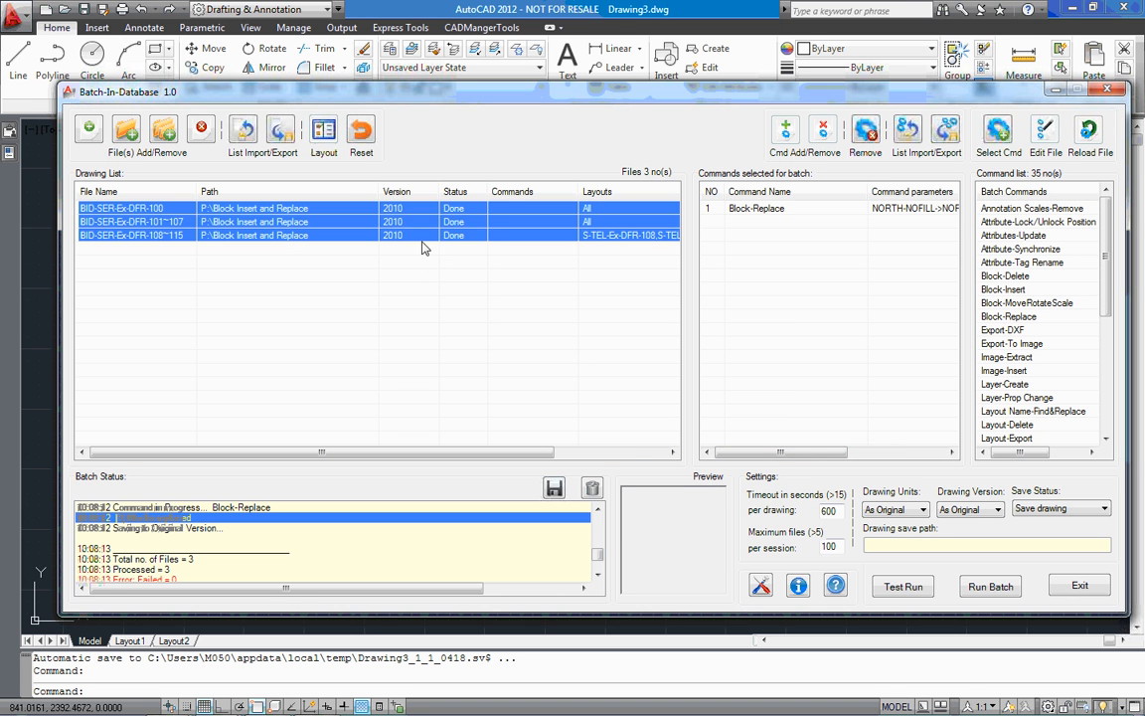
{"action": "left_click", "coordinate": [361, 132]}
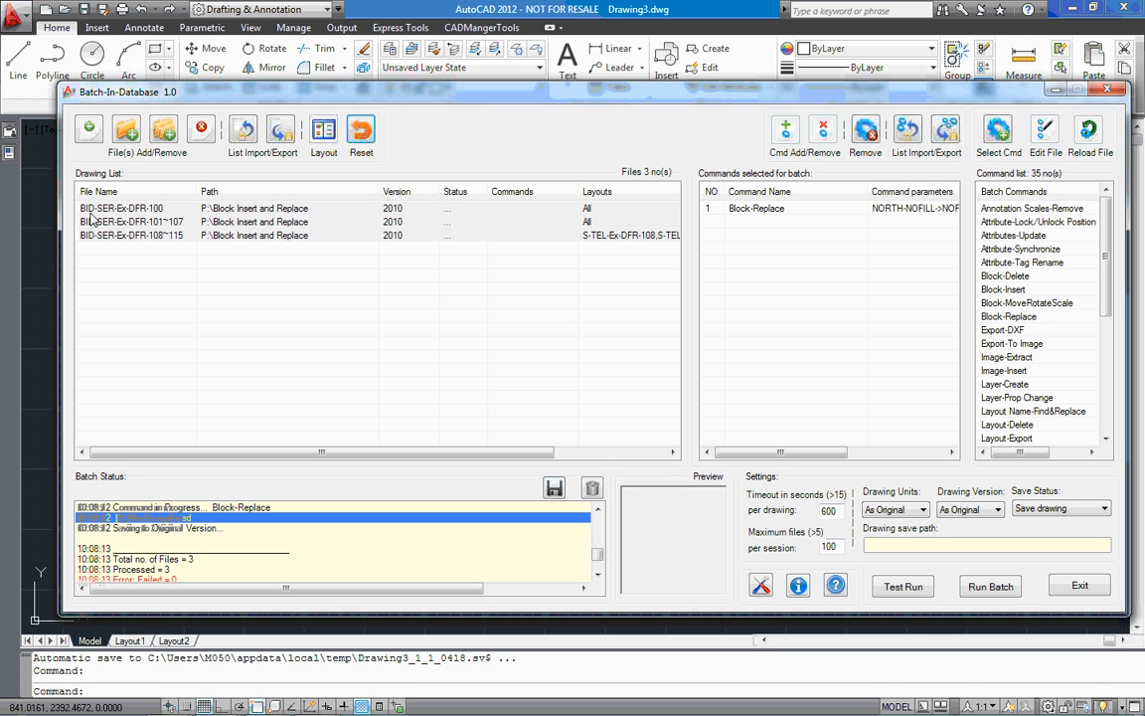
{"action": "left_click", "coordinate": [991, 587]}
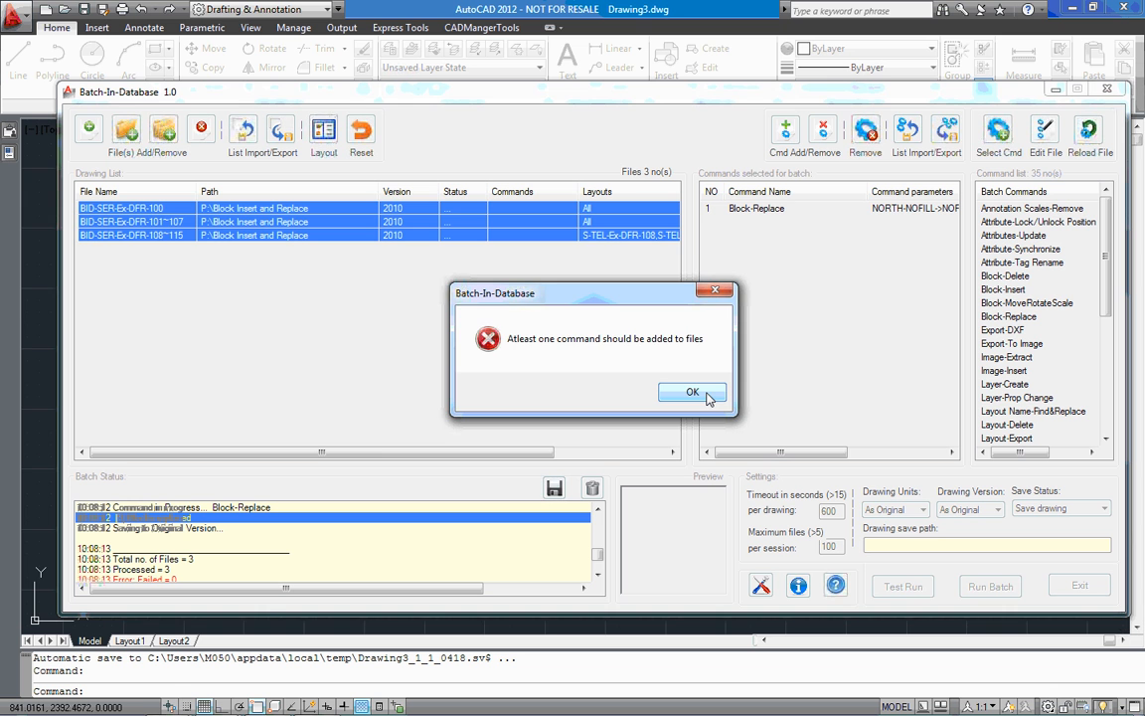
{"action": "left_click", "coordinate": [693, 393]}
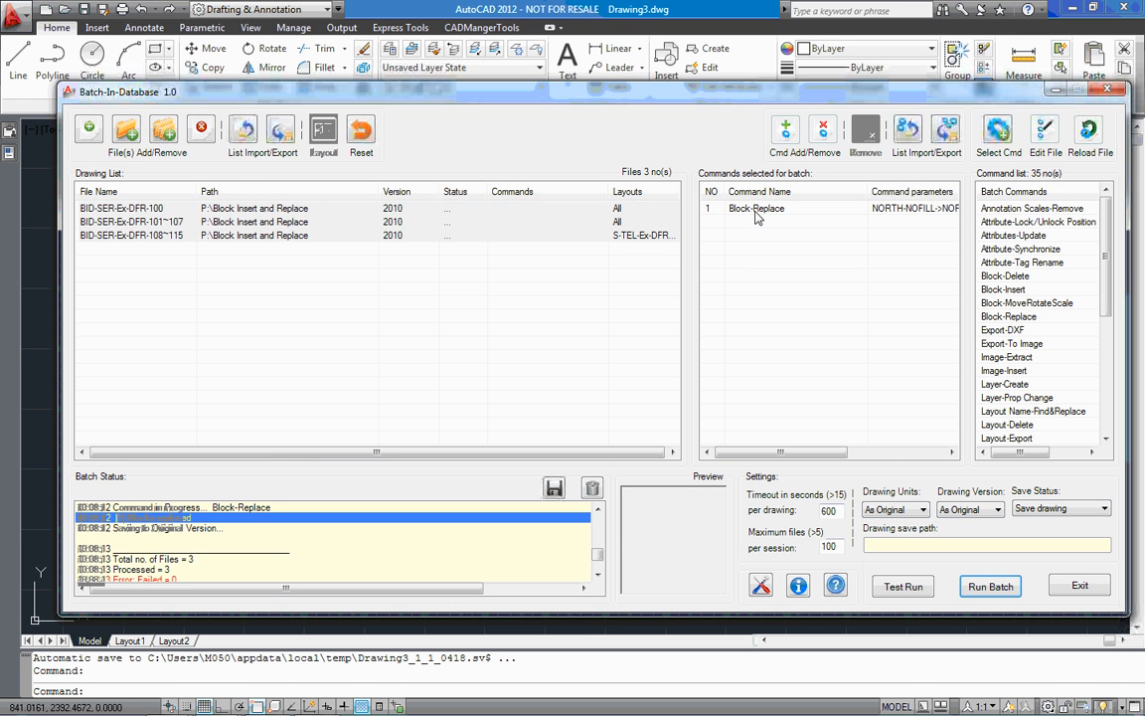
Run the batch with the Block-Replace command added to all three drawings, and review the batch status log
{"action": "left_click", "coordinate": [992, 587]}
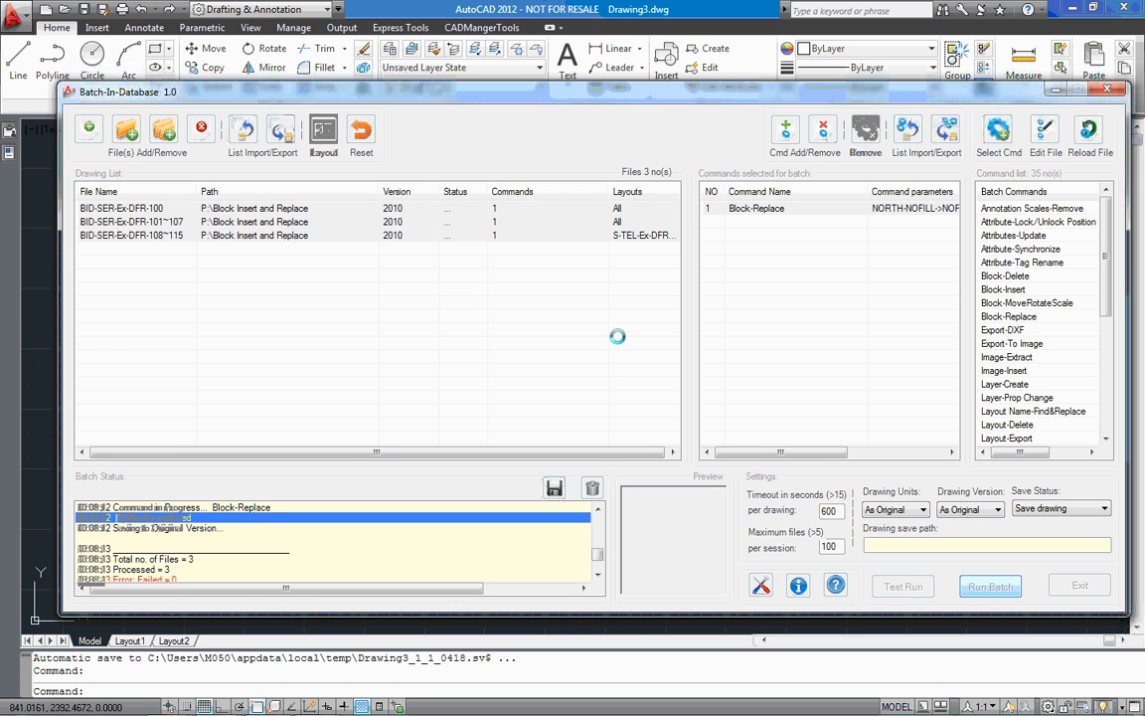
{"action": "left_click", "coordinate": [591, 391]}
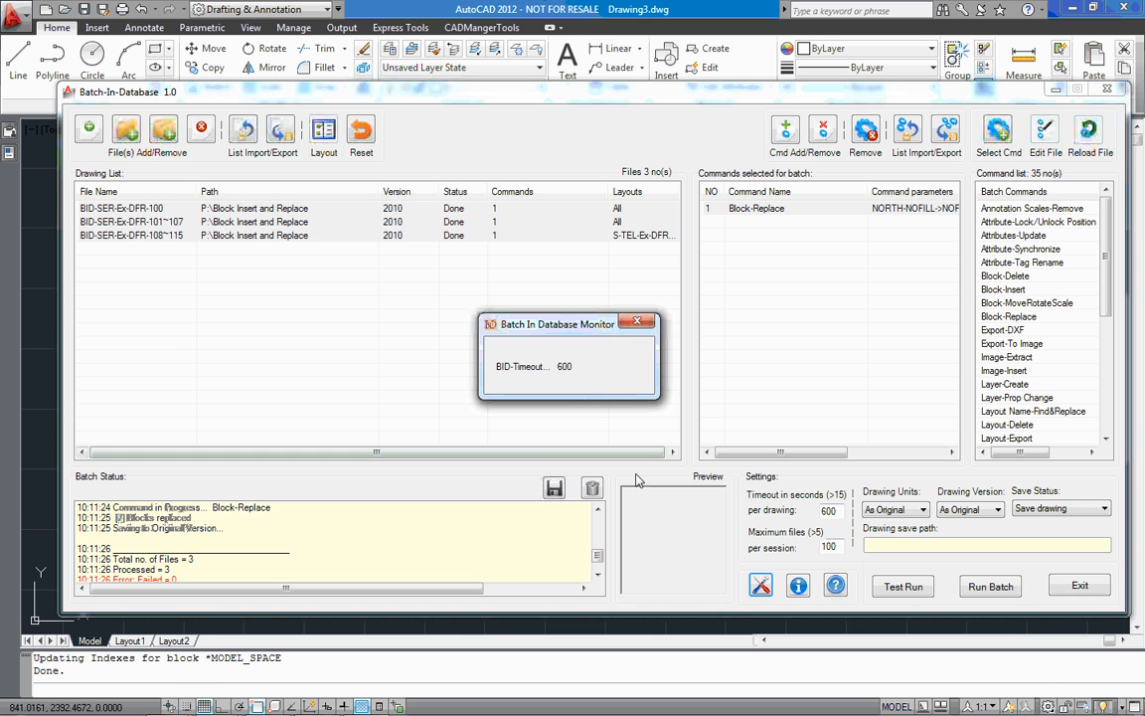
{"action": "left_click_drag", "start_coordinate": [599, 557], "coordinate": [600, 533]}
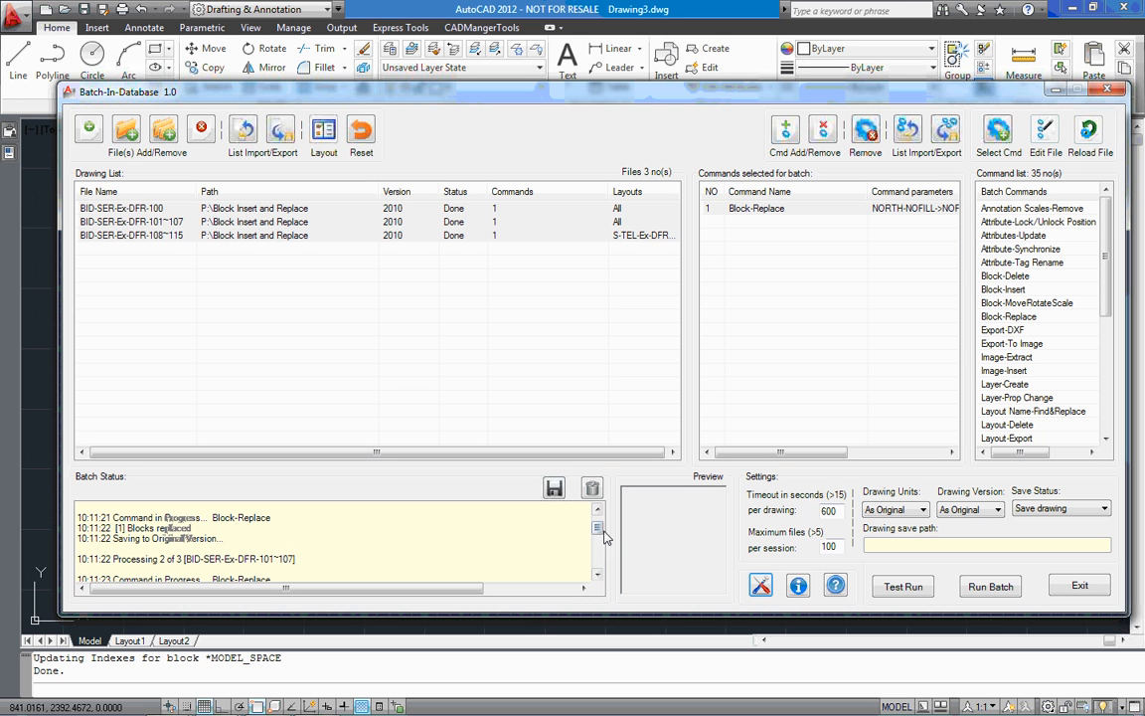
{"action": "left_click_drag", "start_coordinate": [598, 528], "coordinate": [595, 555]}
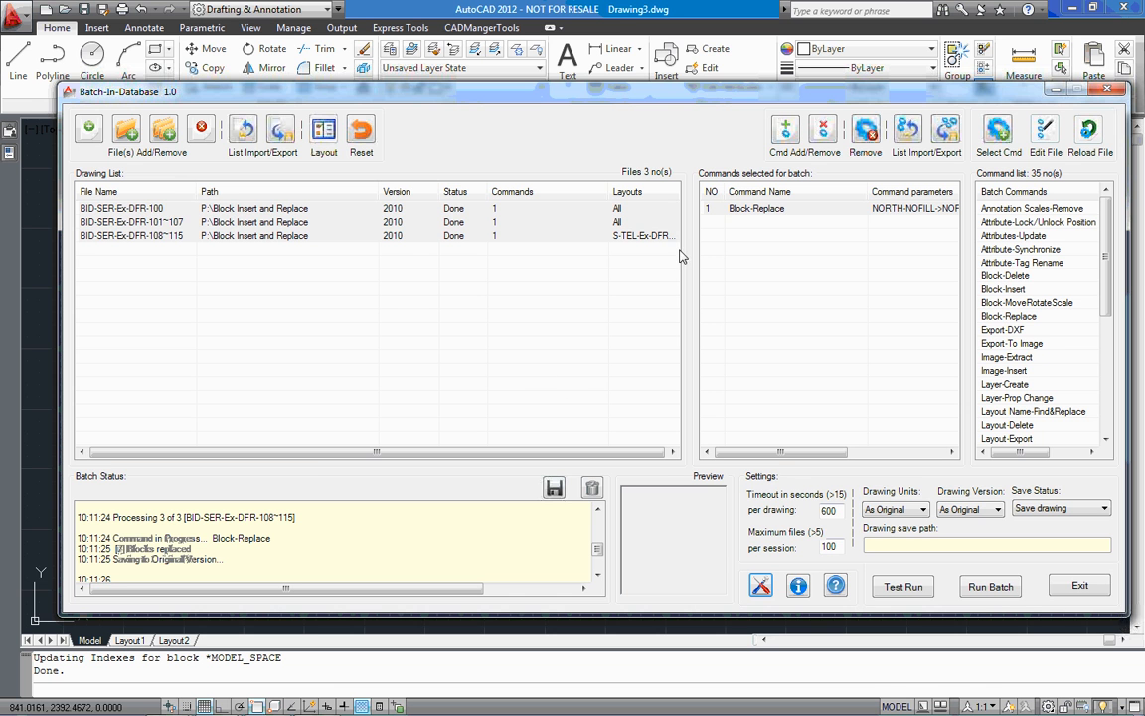
Minimize Batch-In-Database and open the processed drawing BID-SER-Ex-DFR-108~115.dwg in AutoCAD
{"action": "left_click", "coordinate": [1056, 90]}
{"action": "left_click", "coordinate": [64, 10]}
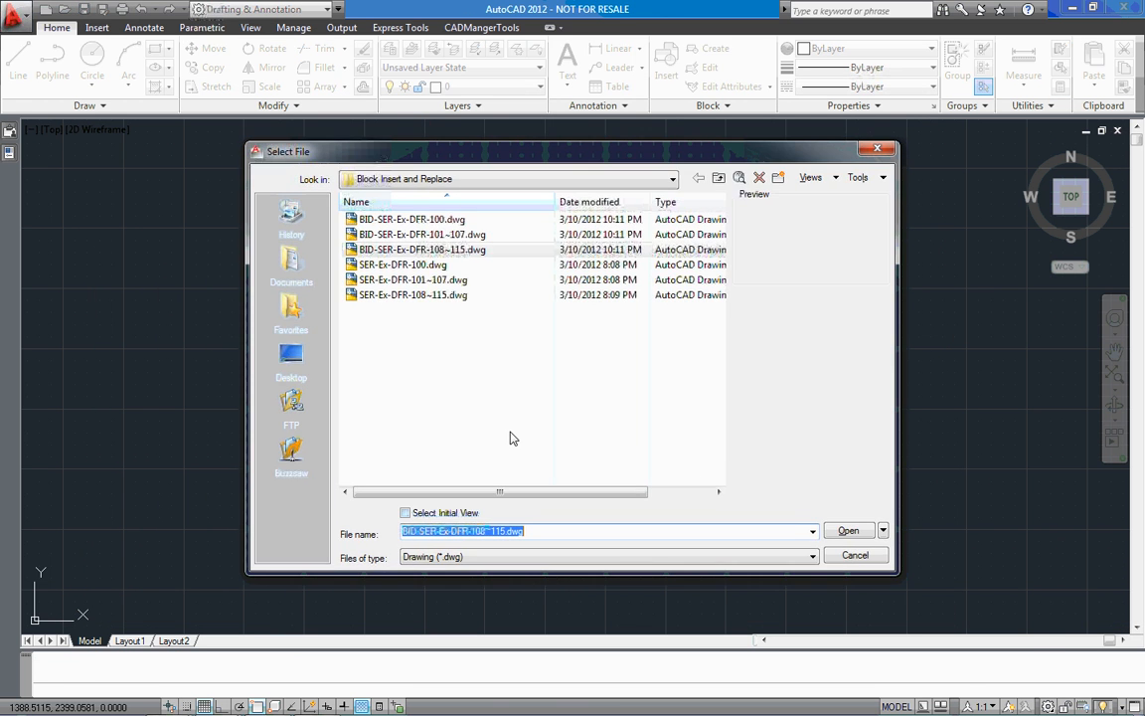
{"action": "double_click", "coordinate": [448, 250]}
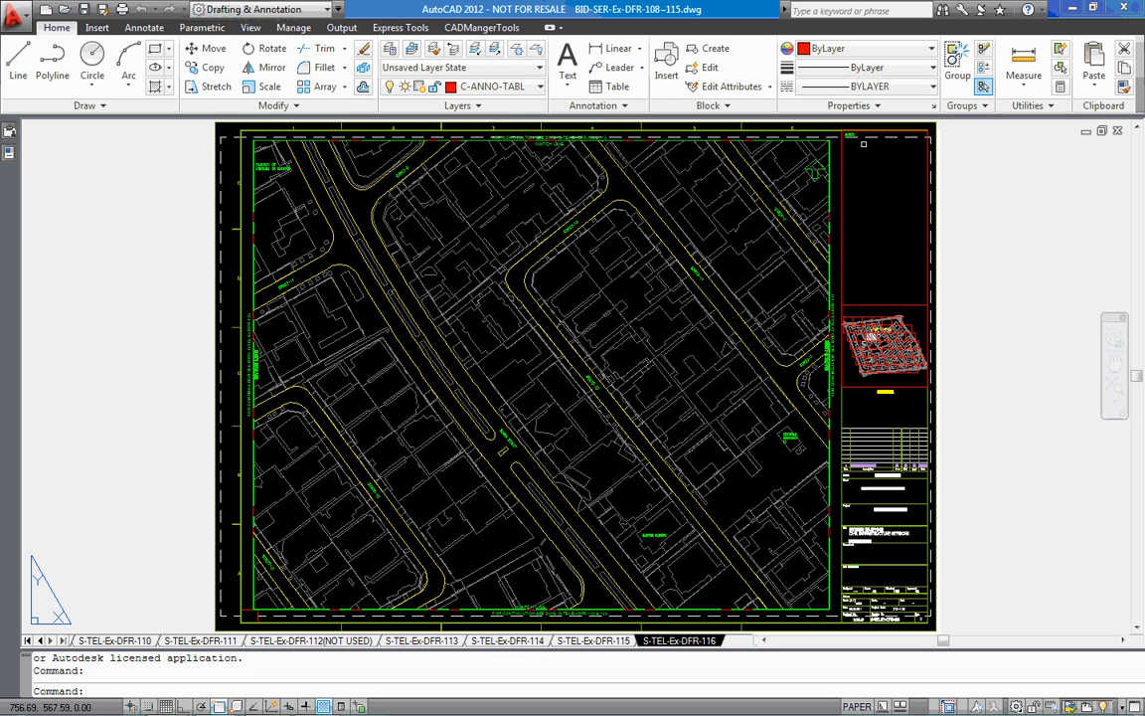
Check the block name of the north symbol on layout S-TEL-Ex-DFR-116, and clear the selection
{"action": "left_click", "coordinate": [814, 169]}
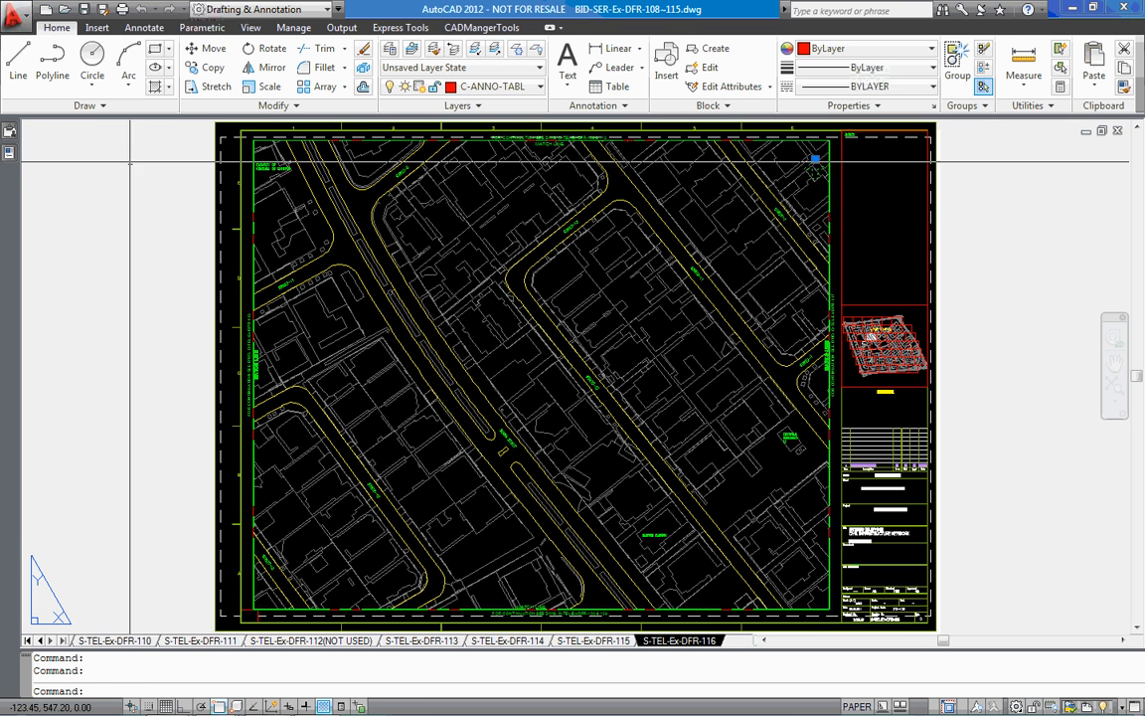
{"action": "mouse_move", "coordinate": [6, 156]}
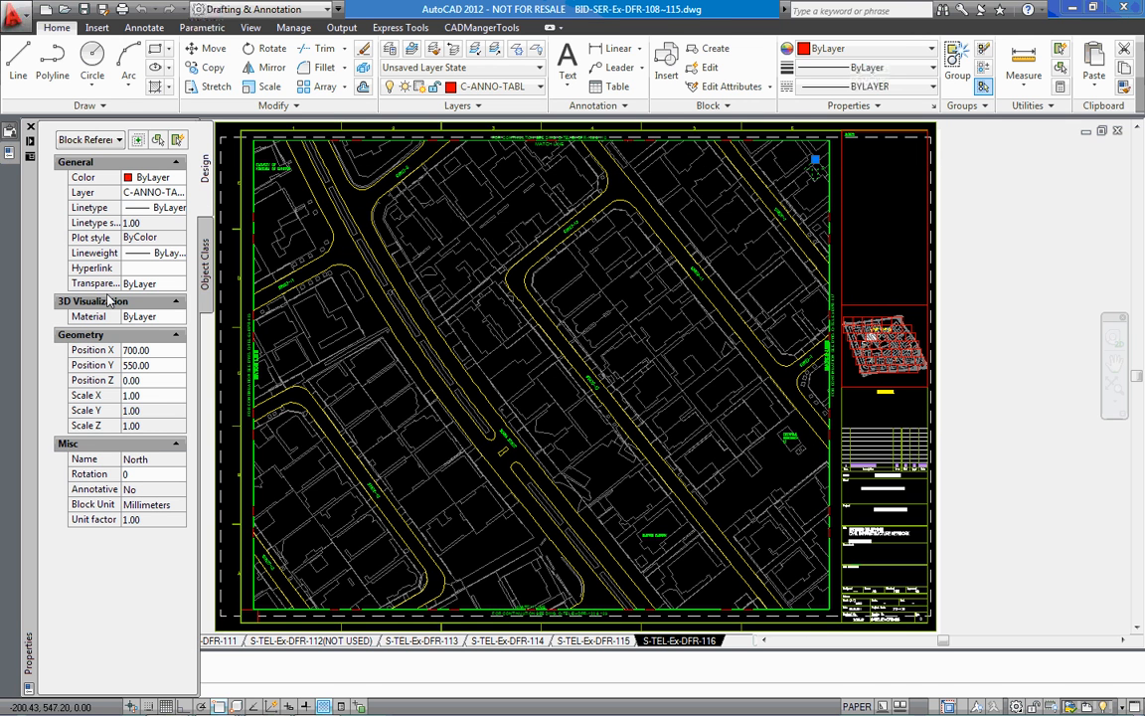
{"action": "left_click", "coordinate": [151, 461]}
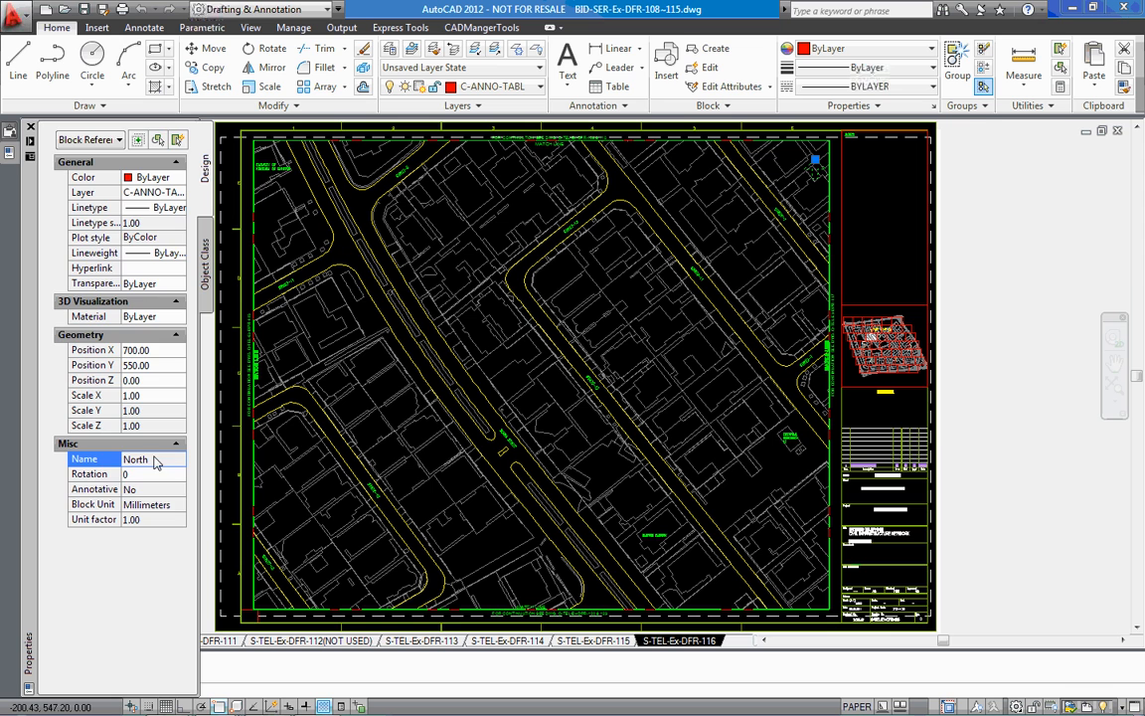
{"action": "key", "text": "Escape"}
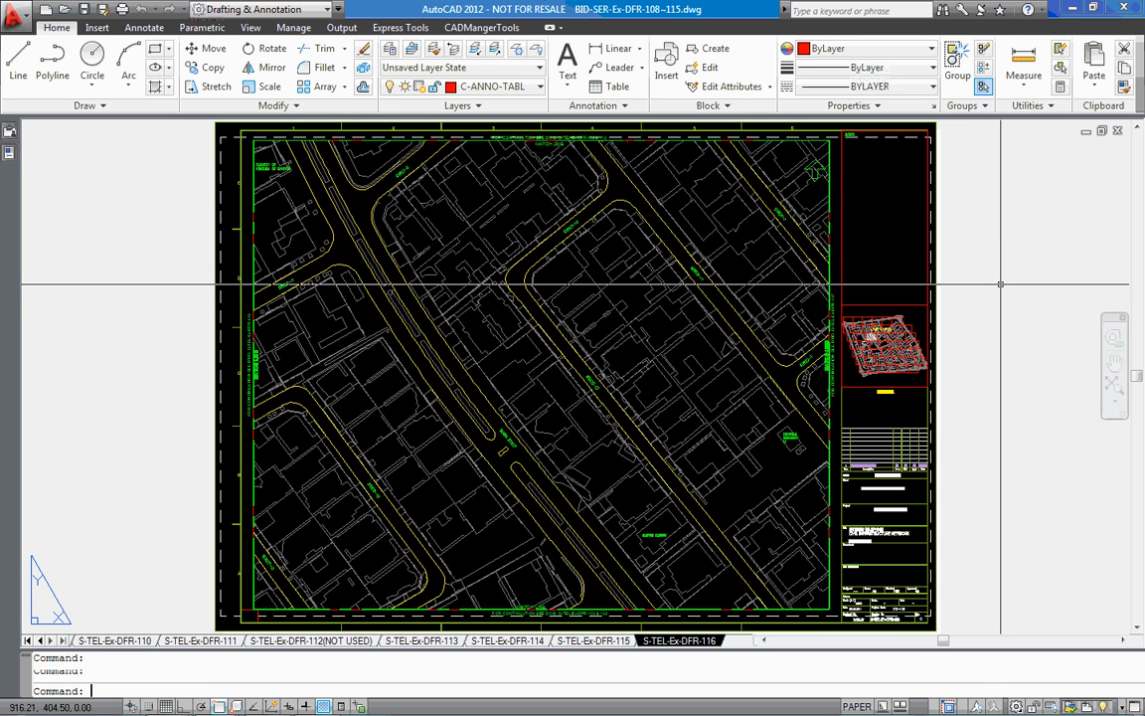
{"action": "key", "text": "Escape"}
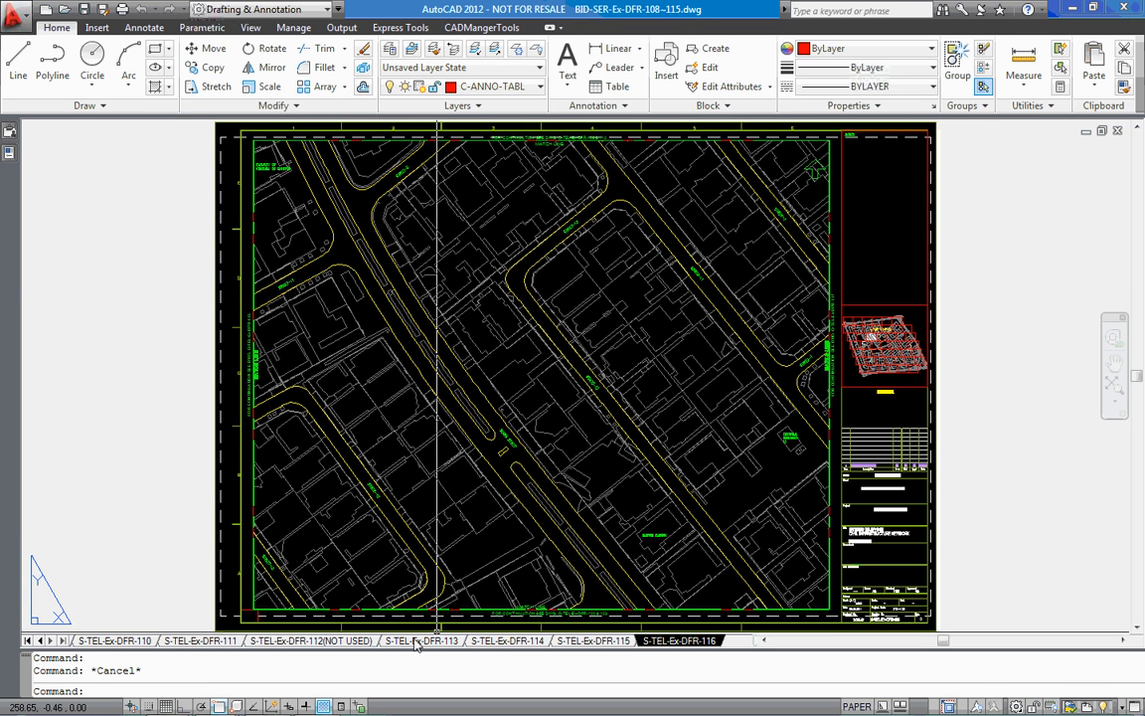
Inspect the north symbol's block name on the excluded layout S-TEL-Ex-DFR-112(NOT USED)
{"action": "left_click", "coordinate": [353, 641]}
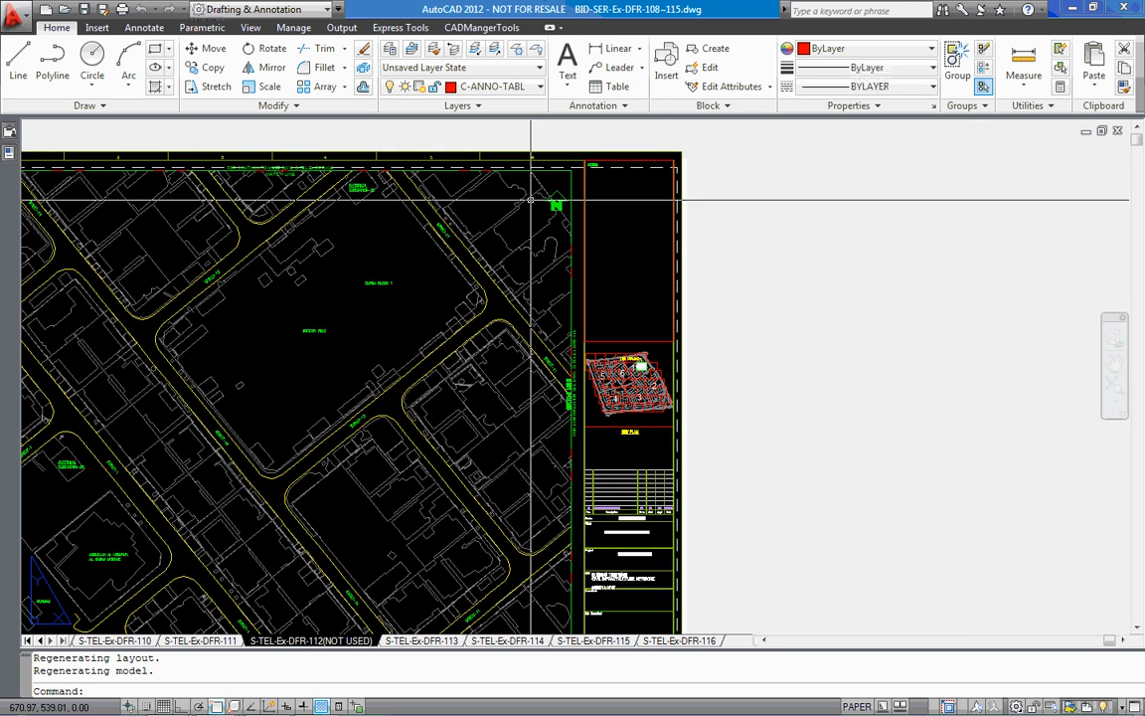
{"action": "scroll", "coordinate": [527, 202], "scroll_direction": "up", "scroll_amount": 5}
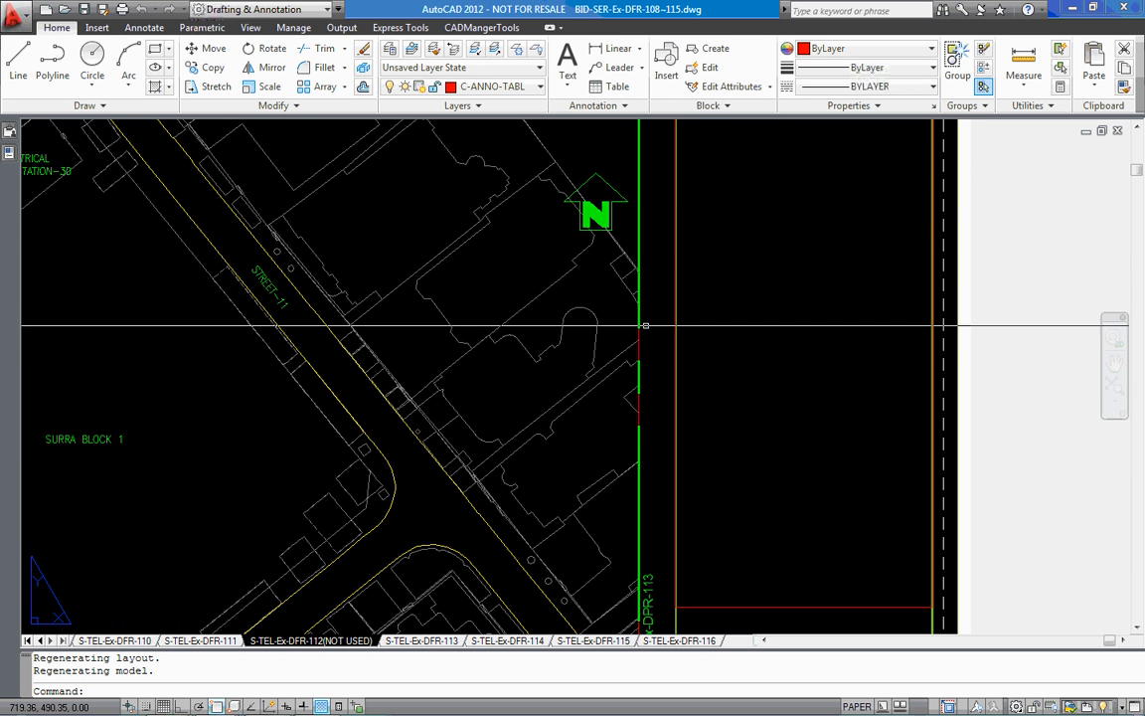
{"action": "left_click", "coordinate": [610, 189]}
{"action": "left_click", "coordinate": [595, 171]}
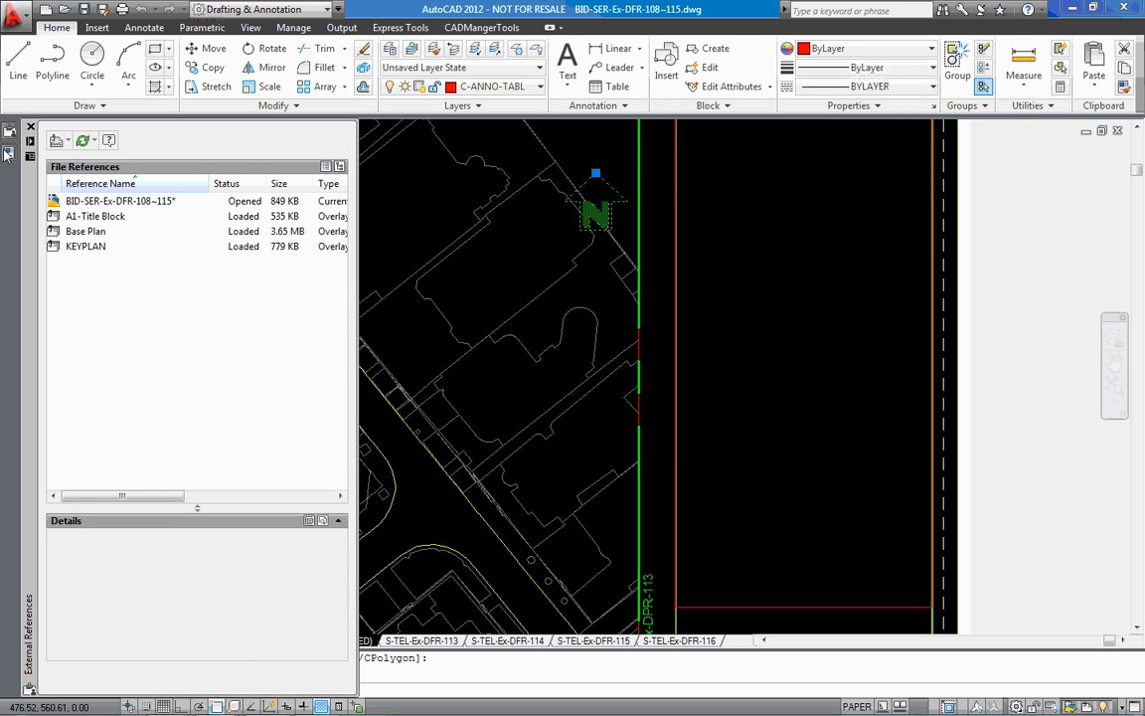
{"action": "mouse_move", "coordinate": [9, 152]}
{"action": "left_click", "coordinate": [157, 461]}
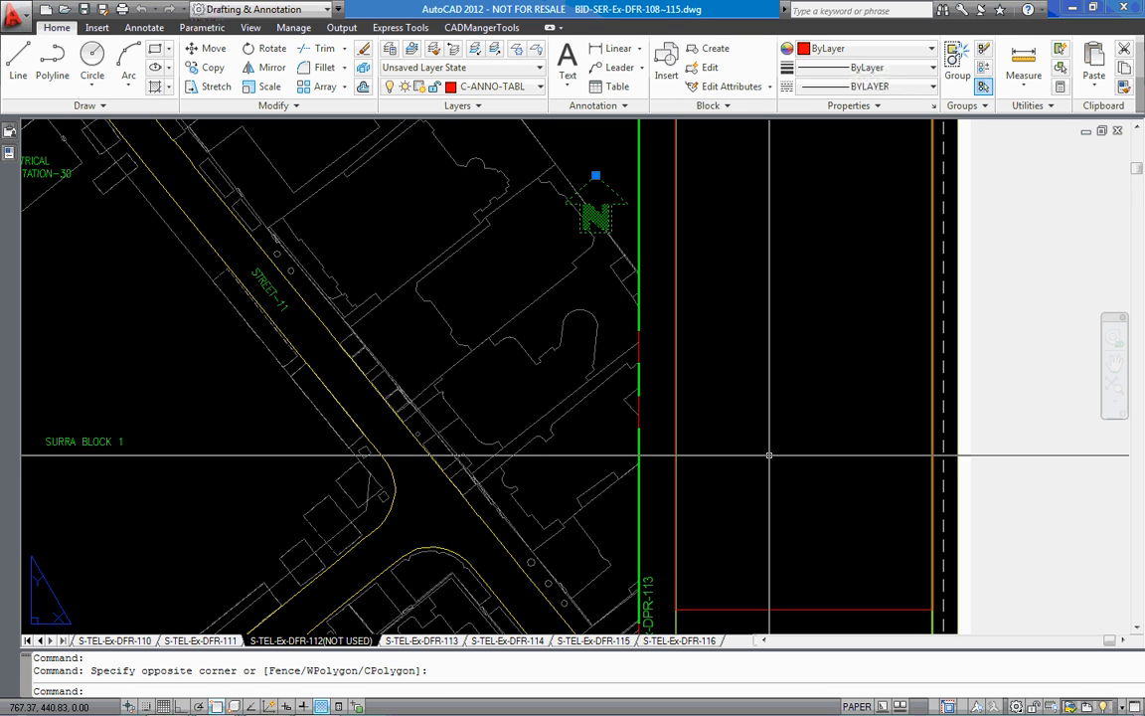
Compare the north symbols on layouts S-TEL-Ex-DFR-108, S-TEL-Ex-DFR-109(NOT USED) and S-TEL-Ex-DFR-110
{"action": "left_click", "coordinate": [28, 641]}
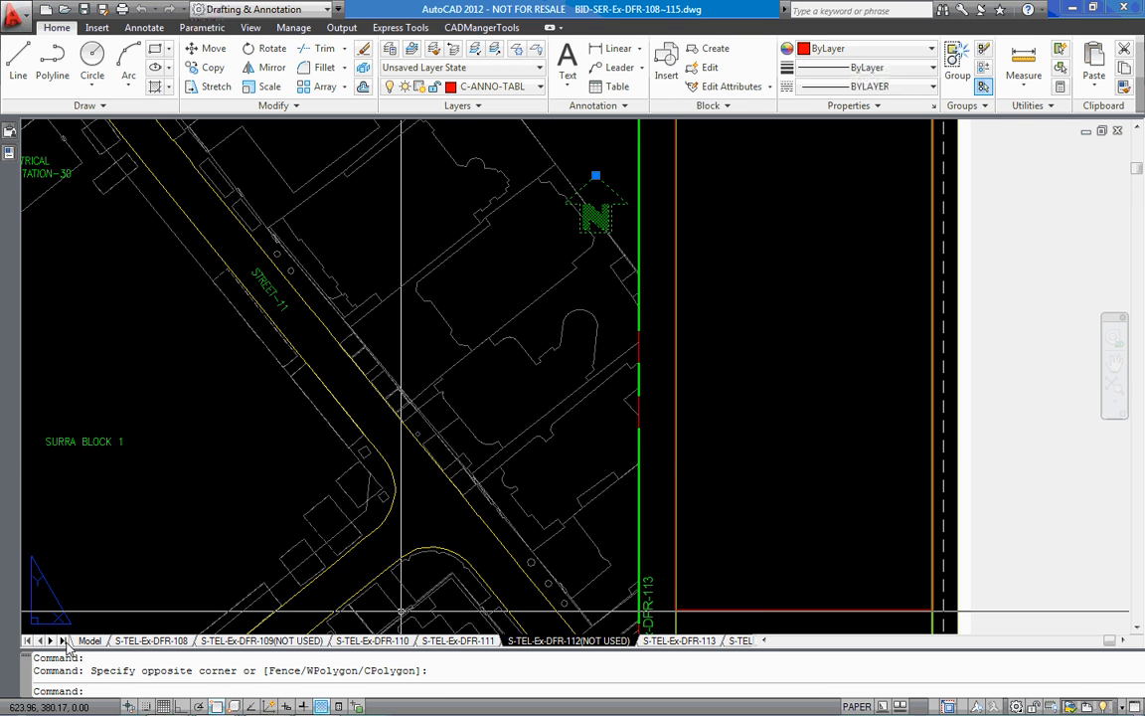
{"action": "left_click", "coordinate": [185, 643]}
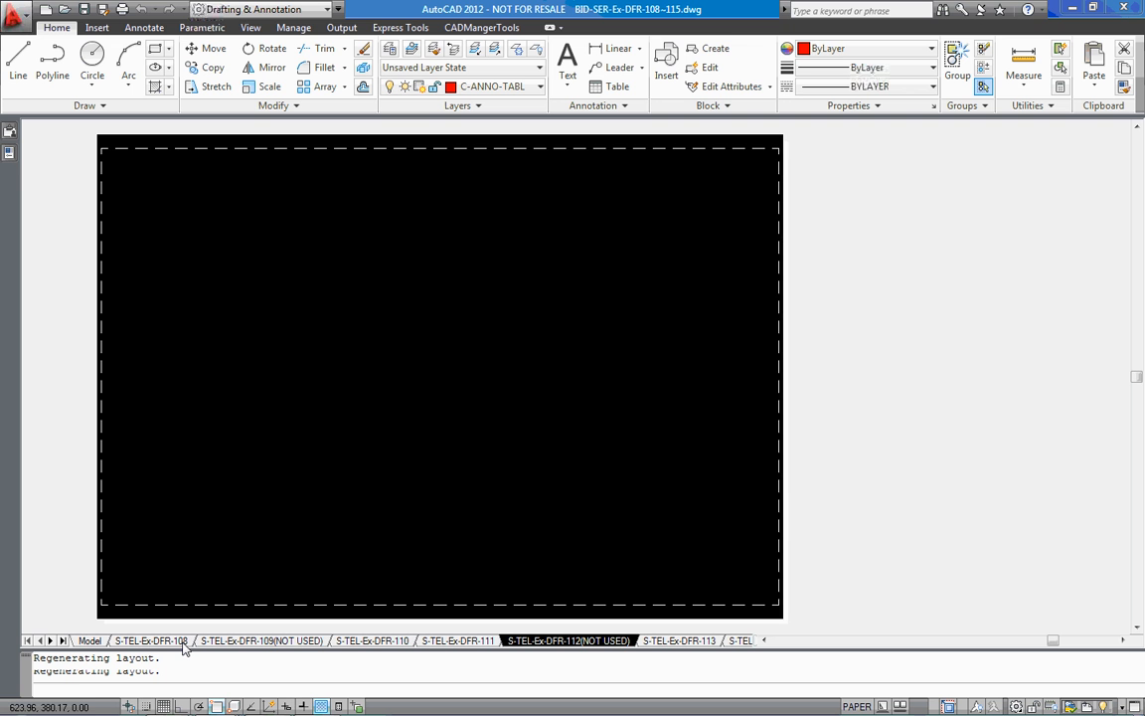
{"action": "left_click", "coordinate": [255, 641]}
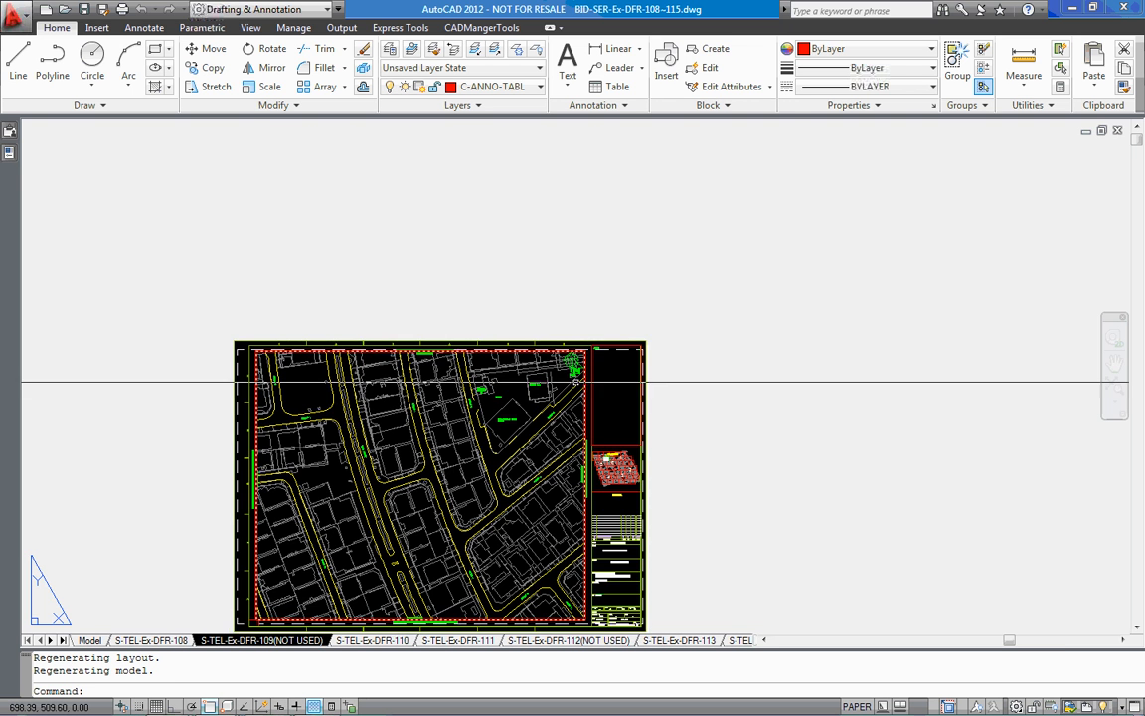
{"action": "scroll", "coordinate": [574, 381], "scroll_direction": "up", "scroll_amount": 3}
{"action": "scroll", "coordinate": [574, 381], "scroll_direction": "up", "scroll_amount": 2}
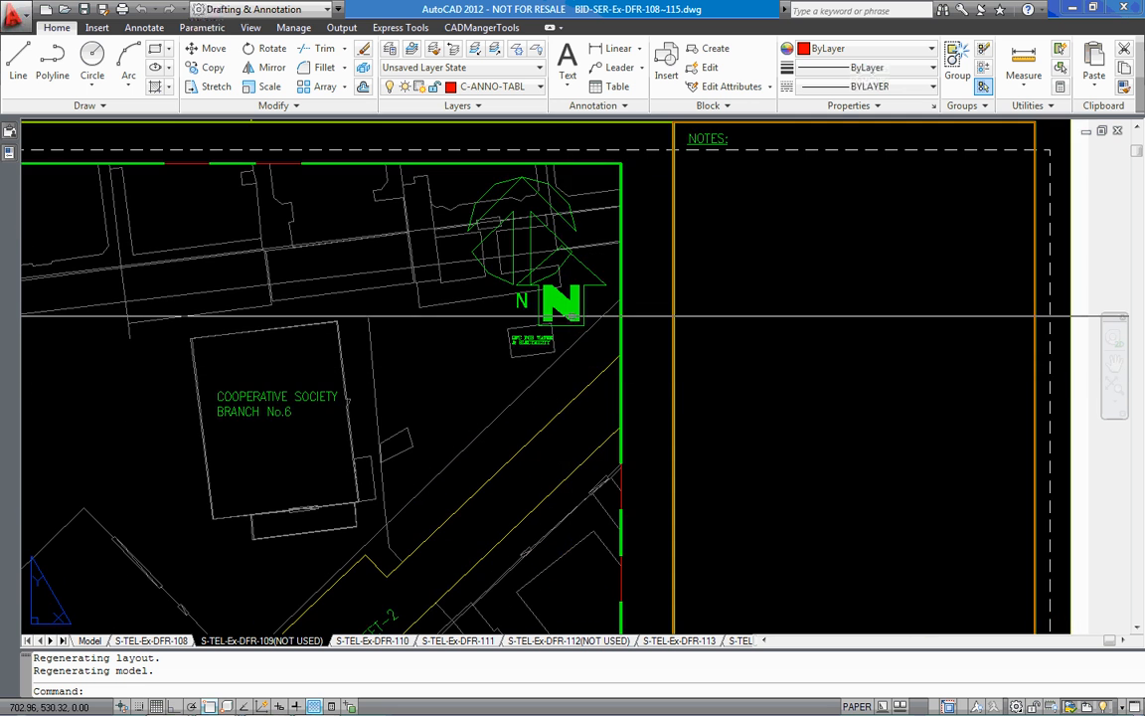
{"action": "scroll", "coordinate": [567, 326], "scroll_direction": "down", "scroll_amount": 4}
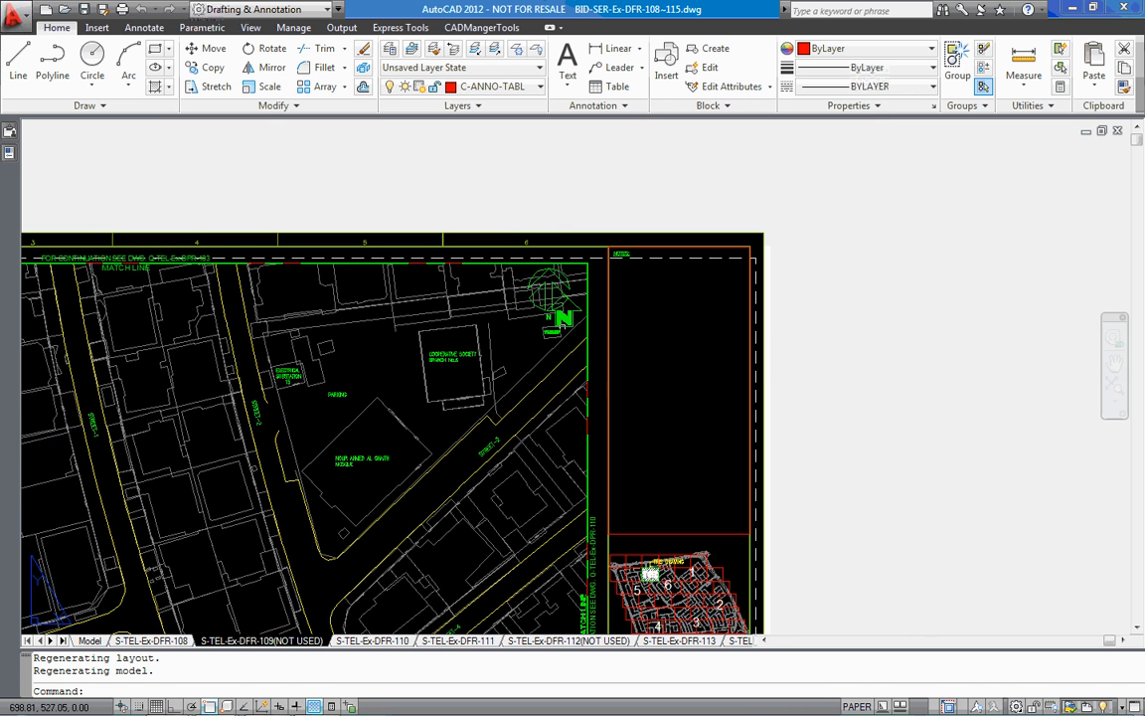
{"action": "left_click", "coordinate": [374, 641]}
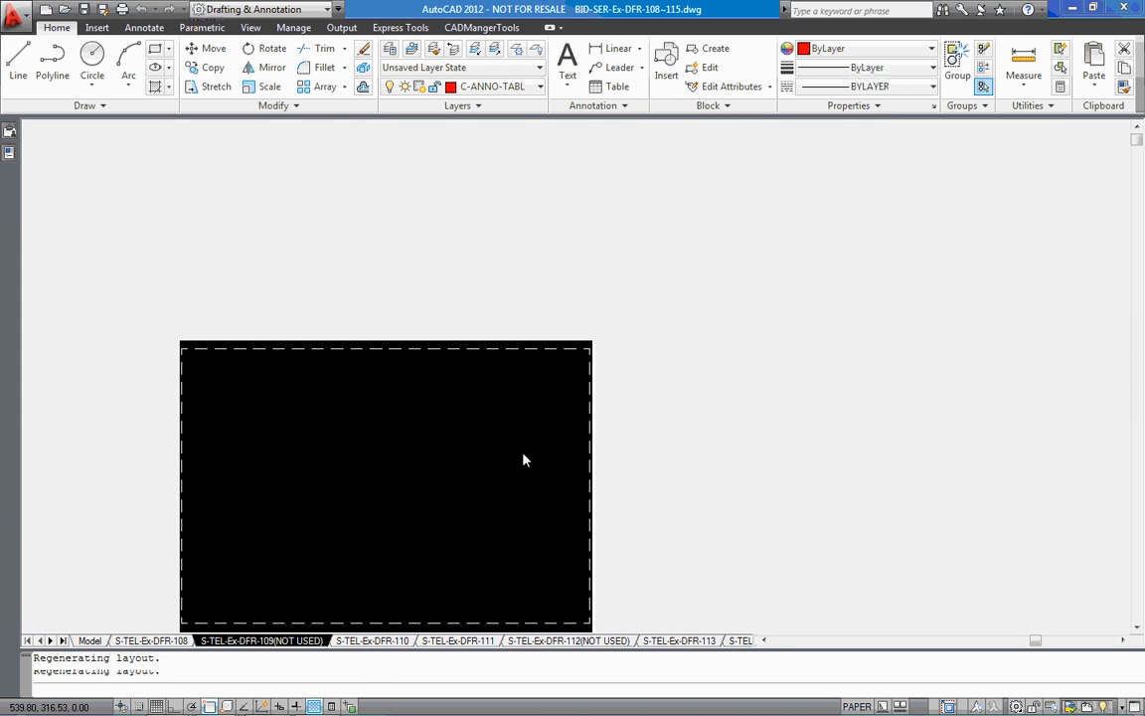
{"action": "scroll", "coordinate": [533, 383], "scroll_direction": "up", "scroll_amount": 2}
{"action": "middle_click", "coordinate": [533, 386]}
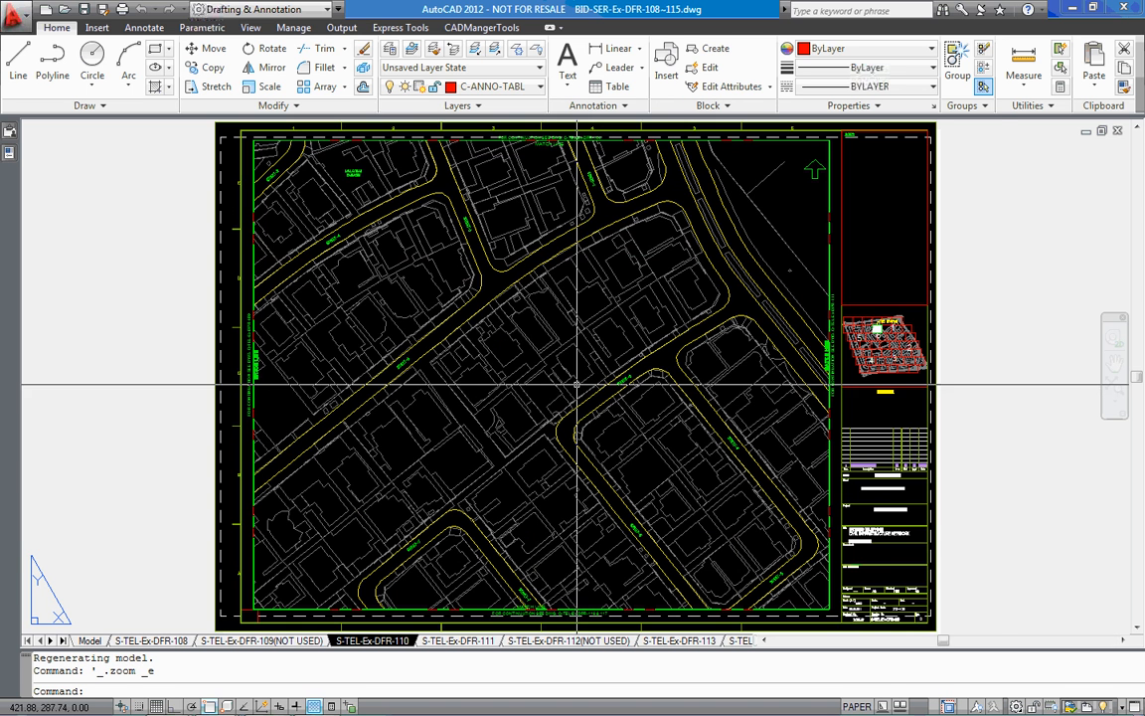
Close BID-SER-Ex-DFR-108~115.dwg and switch back to the Batch-In-Database window
{"action": "left_click", "coordinate": [1118, 131]}
{"action": "left_click", "coordinate": [585, 400]}
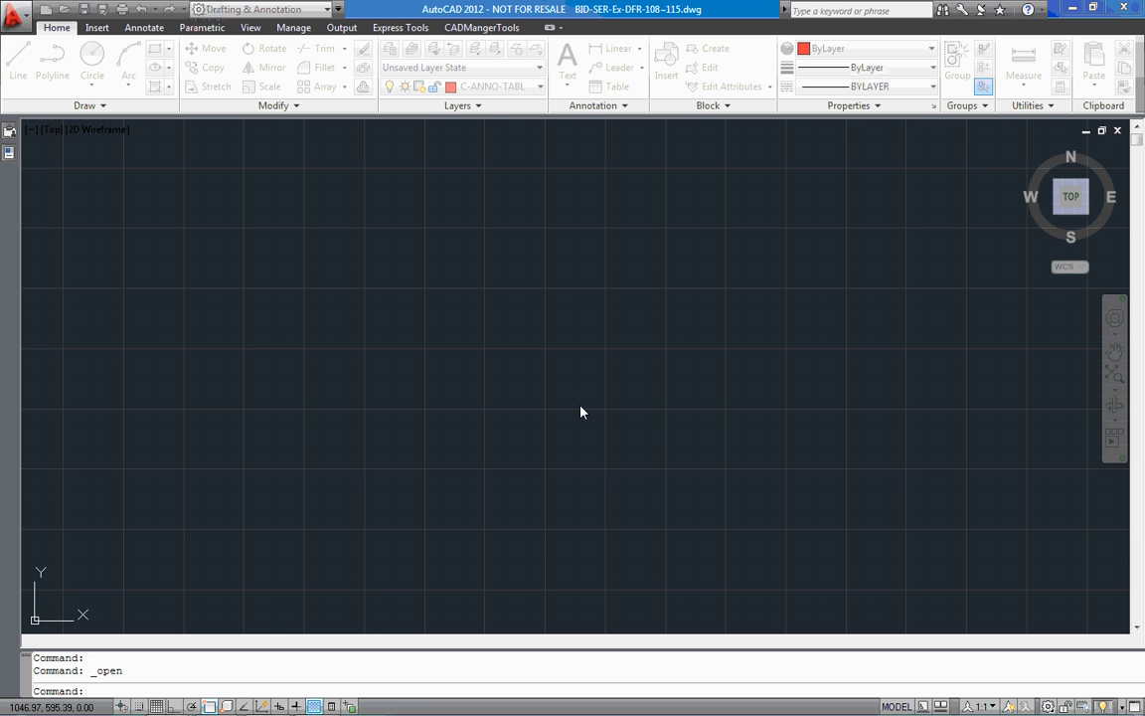
{"action": "mouse_move", "coordinate": [213, 688]}
{"action": "left_click", "coordinate": [170, 615]}
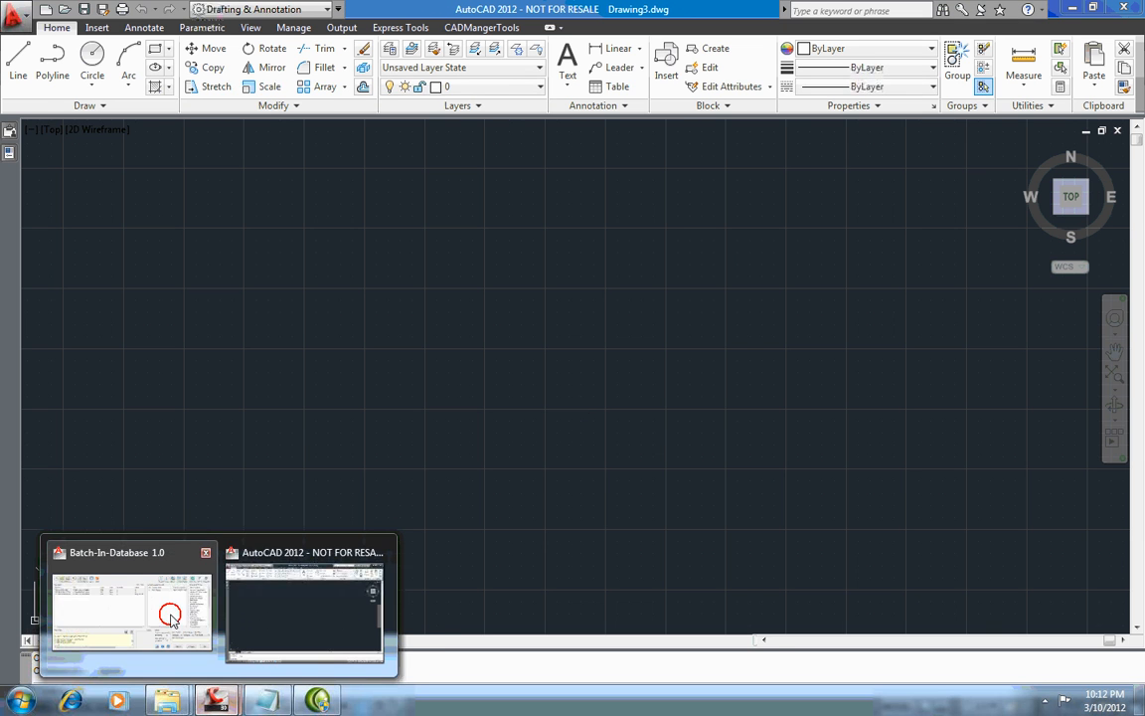